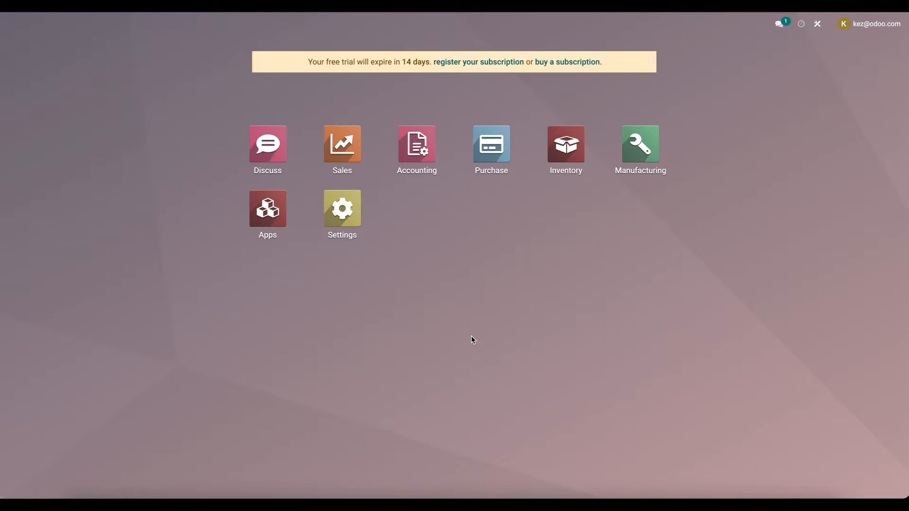
Step: Open the Manufacturing products list and apply the saved Products favorite search
{"action": "left_click", "coordinate": [634, 166]}
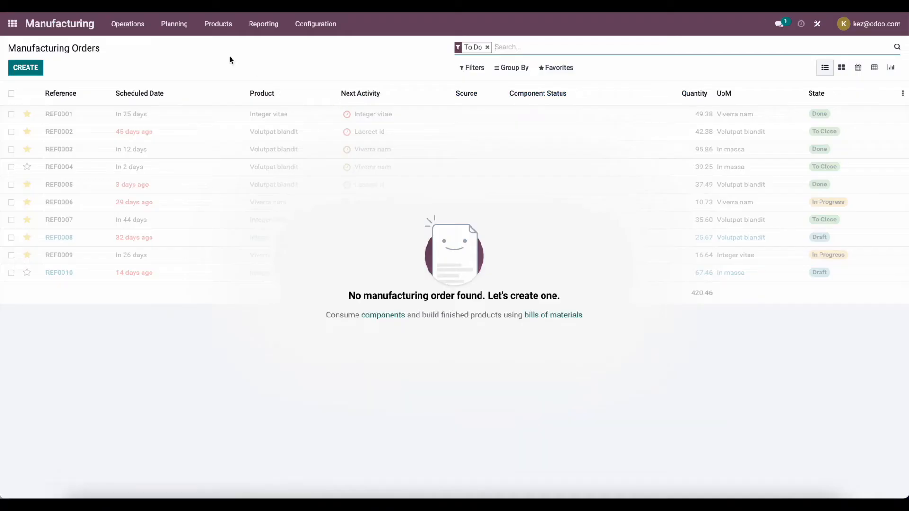
{"action": "left_click", "coordinate": [219, 24]}
{"action": "left_click", "coordinate": [225, 49]}
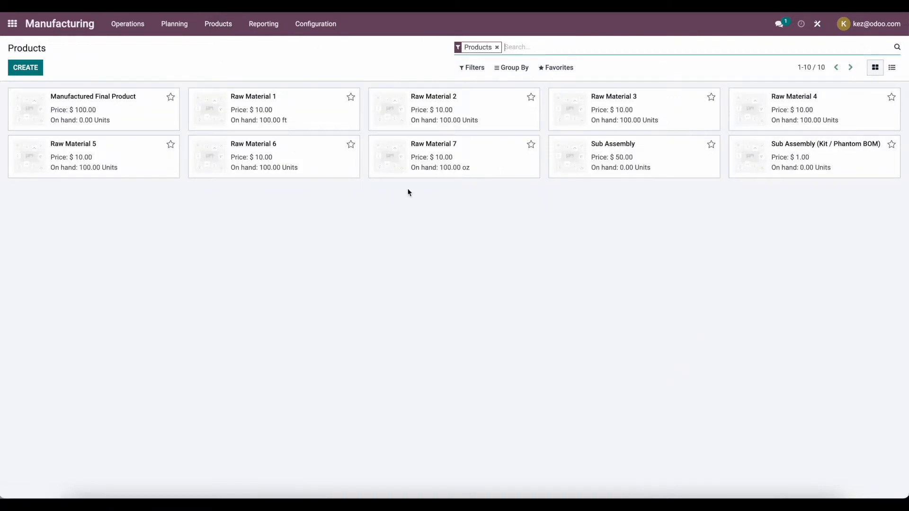
{"action": "left_click", "coordinate": [556, 75]}
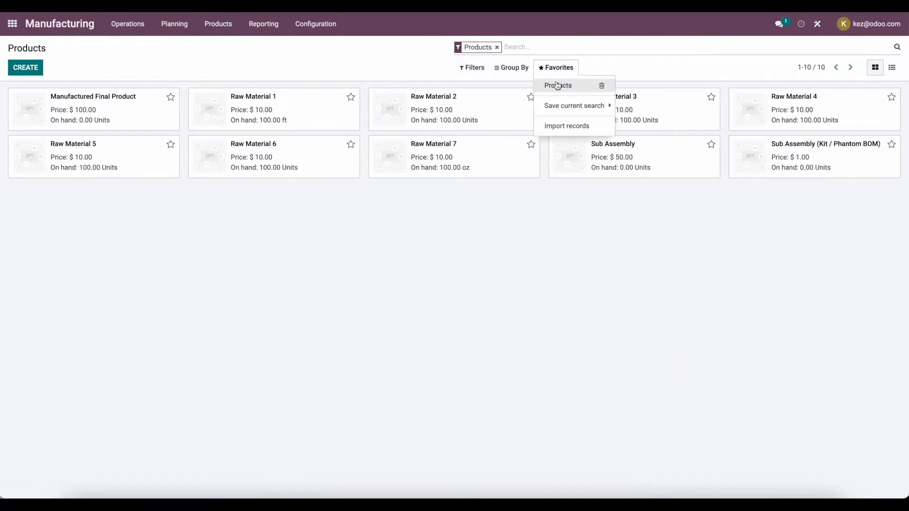
{"action": "left_click", "coordinate": [557, 87]}
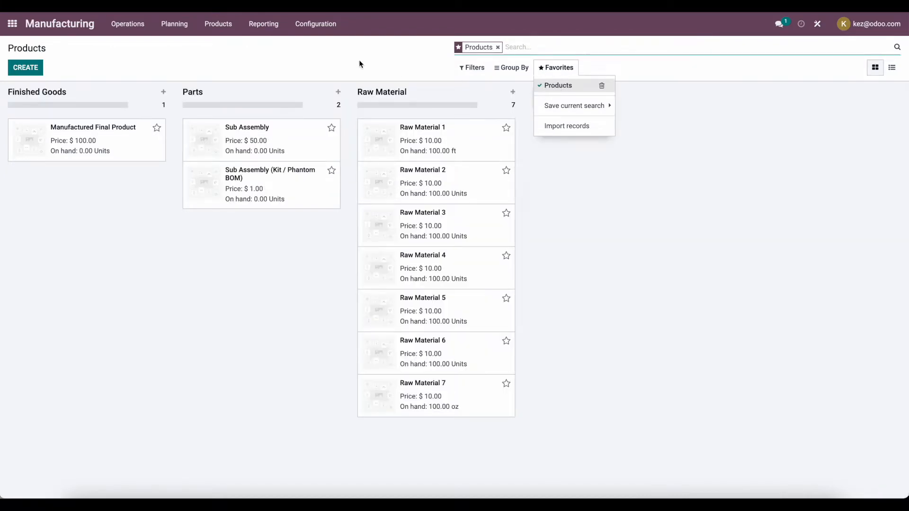
{"action": "left_click", "coordinate": [344, 61]}
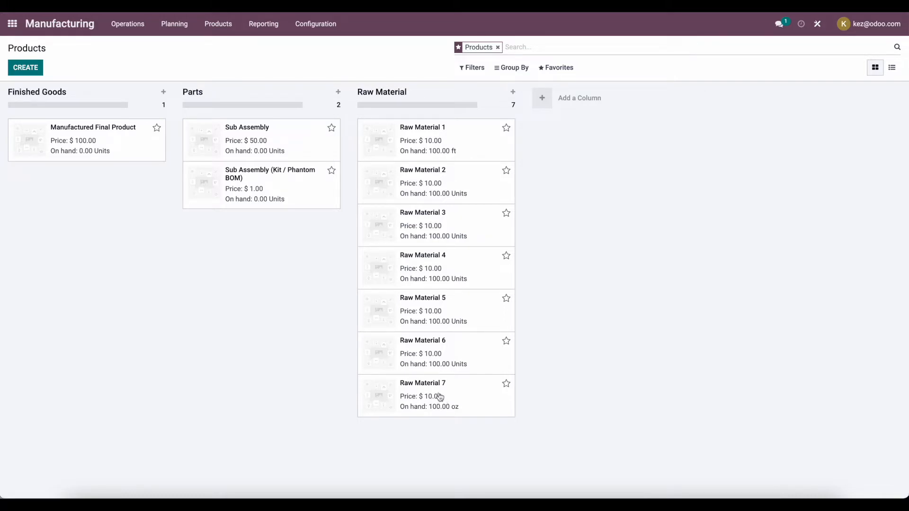
Step: Examine the general information and inventory routes of Raw Material 1 and of Sub Assembly
{"action": "left_click", "coordinate": [421, 145]}
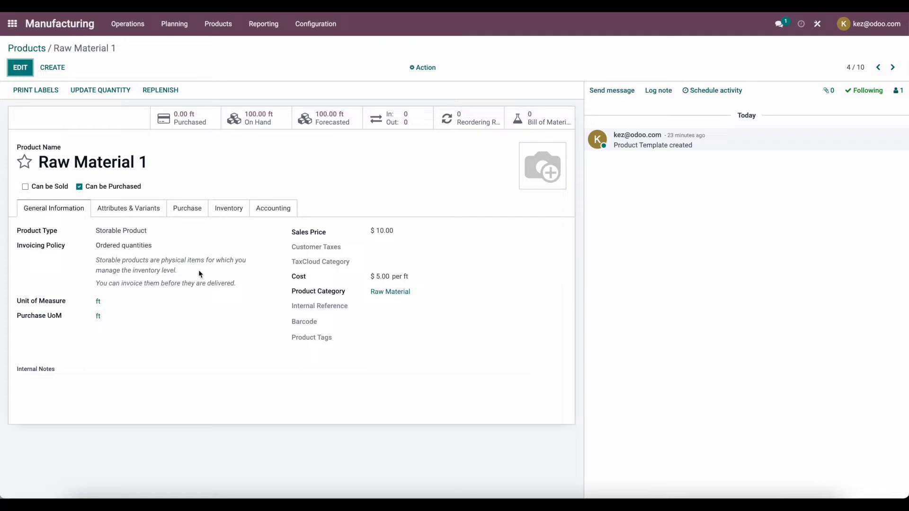
{"action": "left_click", "coordinate": [238, 213]}
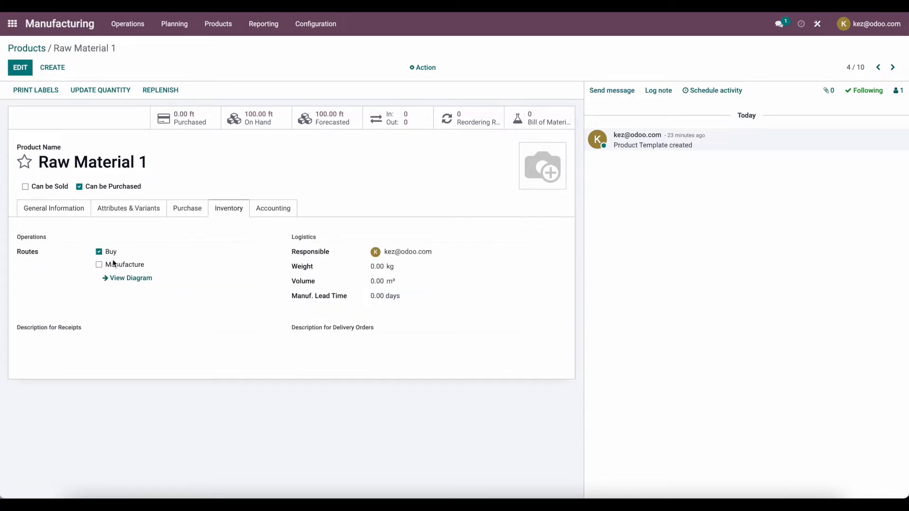
{"action": "left_click", "coordinate": [30, 48]}
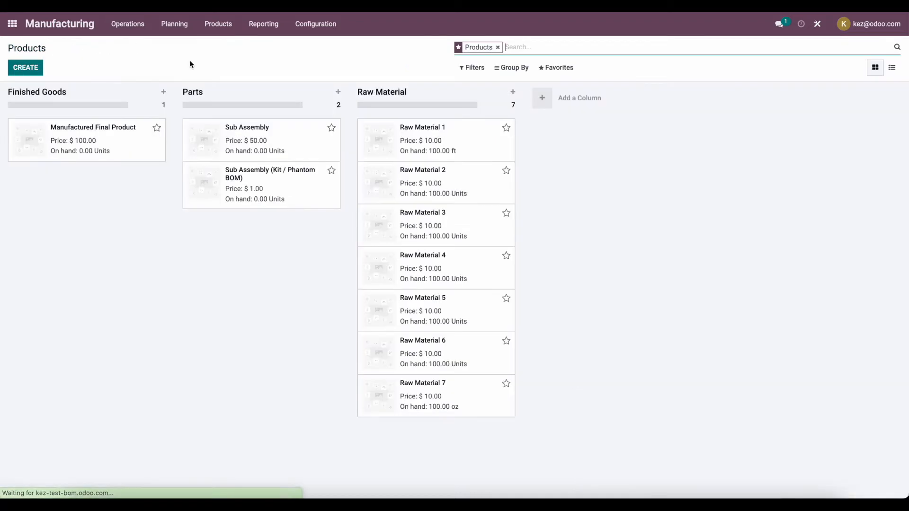
{"action": "left_click", "coordinate": [263, 138]}
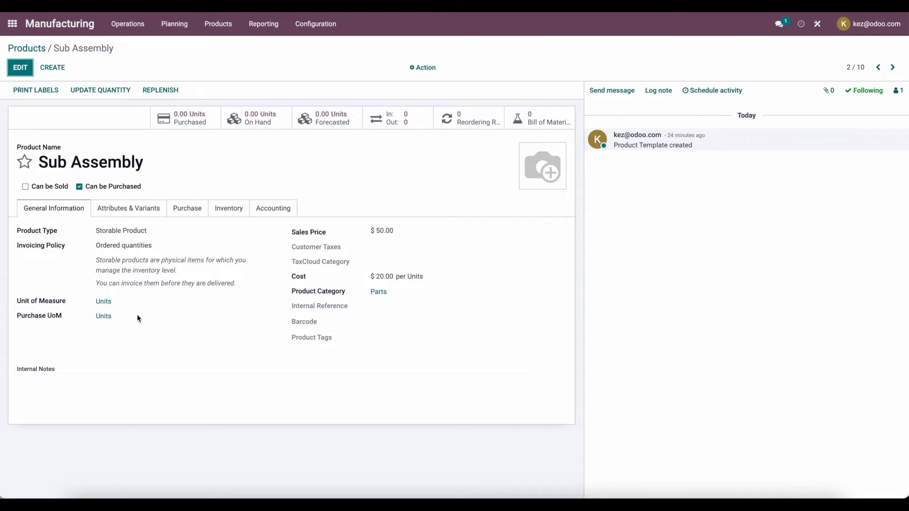
{"action": "left_click", "coordinate": [223, 210]}
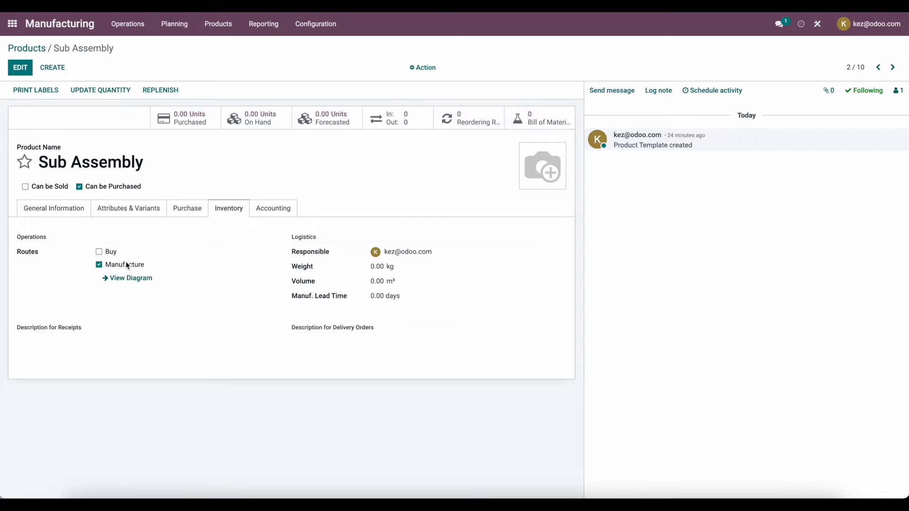
{"action": "left_click", "coordinate": [27, 48]}
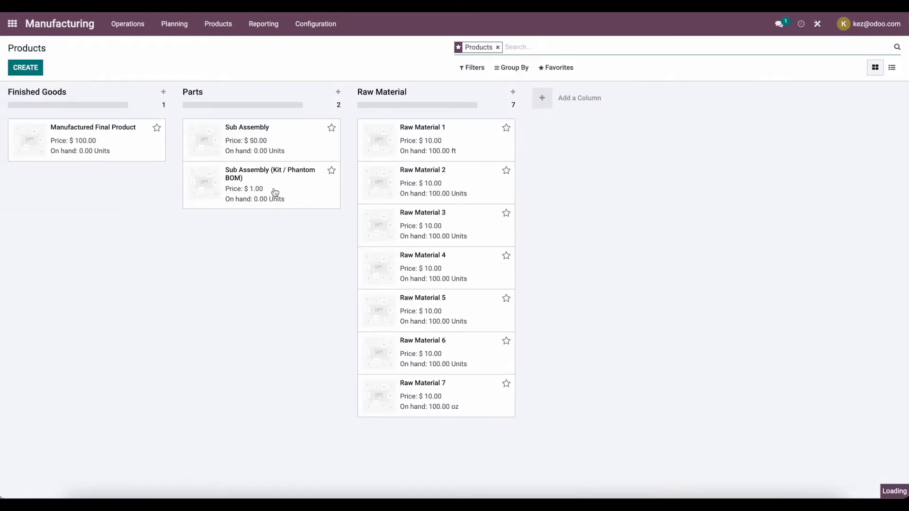
Step: Switch the route of Sub Assembly (Kit / Phantom BOM) from Buy to Manufacture and save the product
{"action": "left_click", "coordinate": [274, 192]}
{"action": "left_click", "coordinate": [181, 211]}
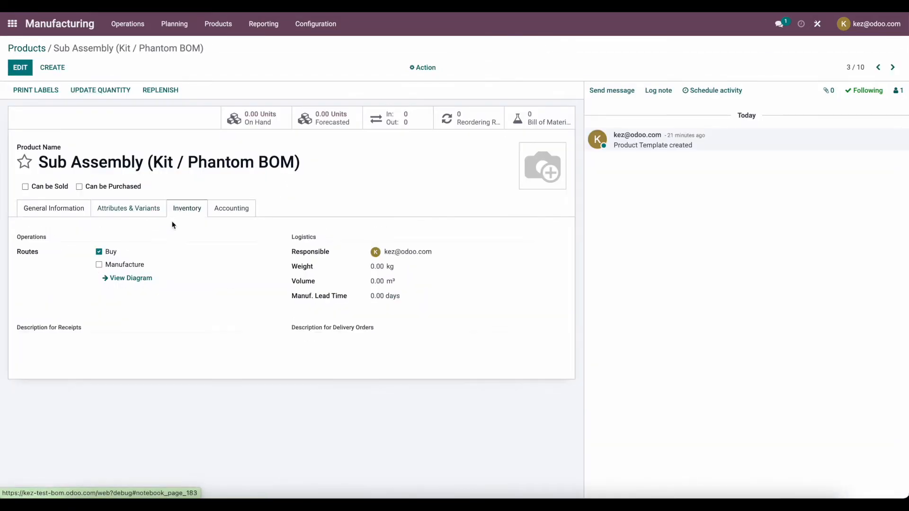
{"action": "left_click", "coordinate": [98, 252]}
{"action": "left_click", "coordinate": [99, 264]}
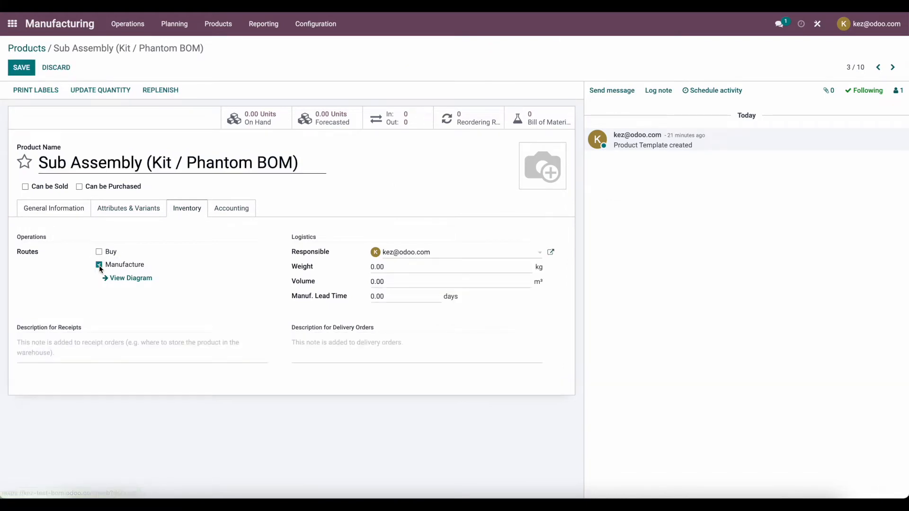
{"action": "left_click", "coordinate": [66, 210]}
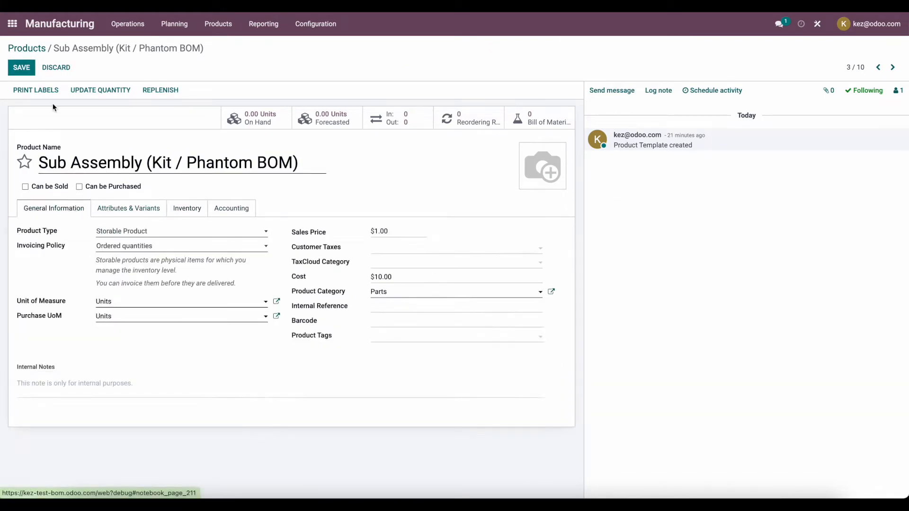
{"action": "left_click", "coordinate": [29, 69]}
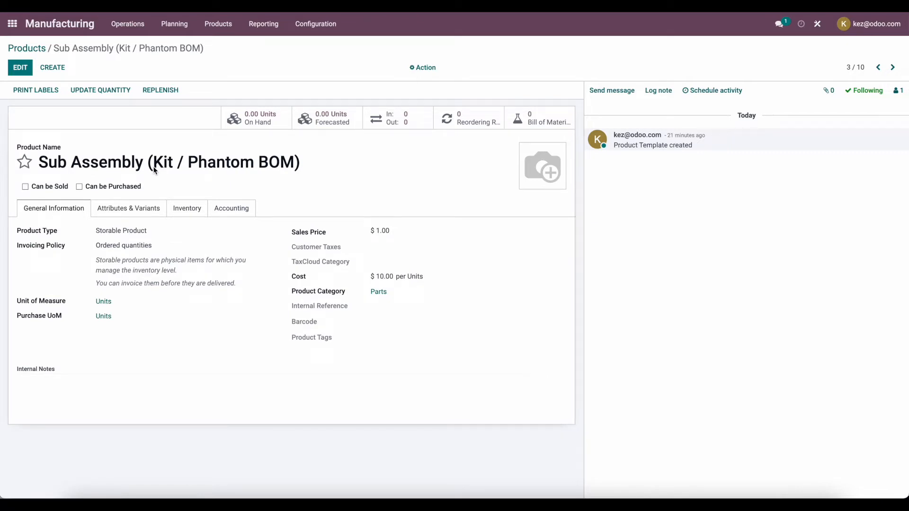
Step: Examine the general information and inventory routes of Manufactured Final Product, and return to the products list
{"action": "left_click", "coordinate": [36, 46]}
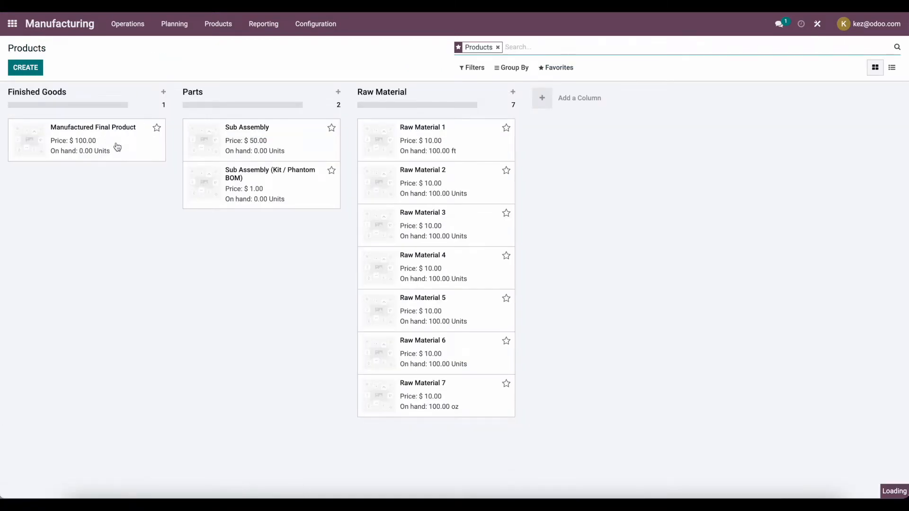
{"action": "left_click", "coordinate": [117, 146]}
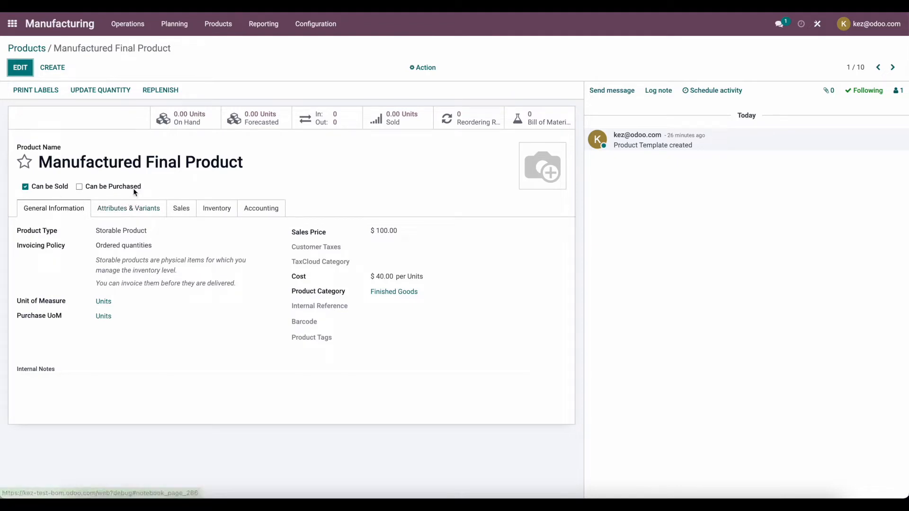
{"action": "left_click", "coordinate": [228, 208]}
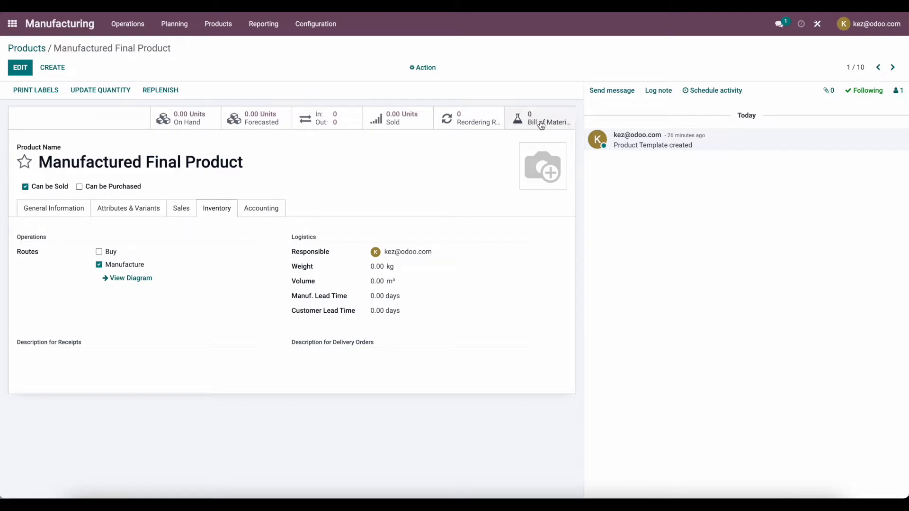
{"action": "left_click", "coordinate": [41, 49]}
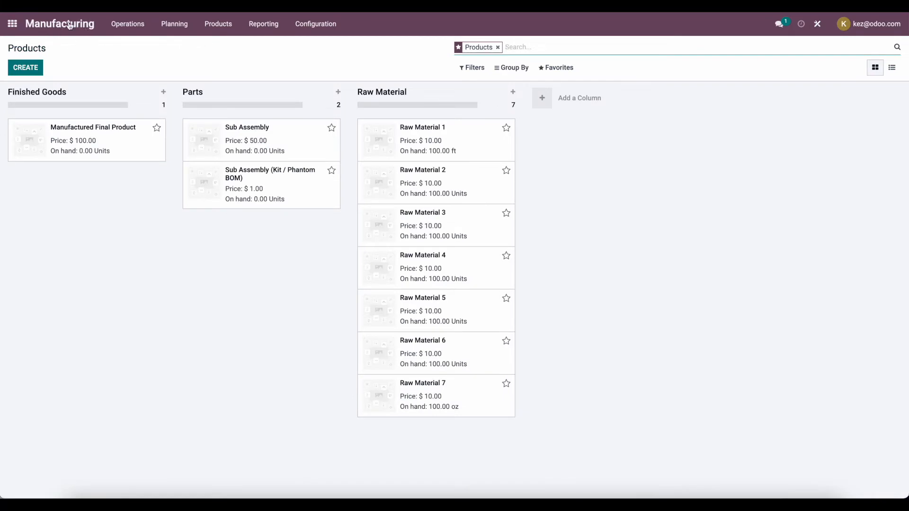
Step: Create a new bill of materials and choose Manufactured Final Product as its product
{"action": "left_click", "coordinate": [231, 33]}
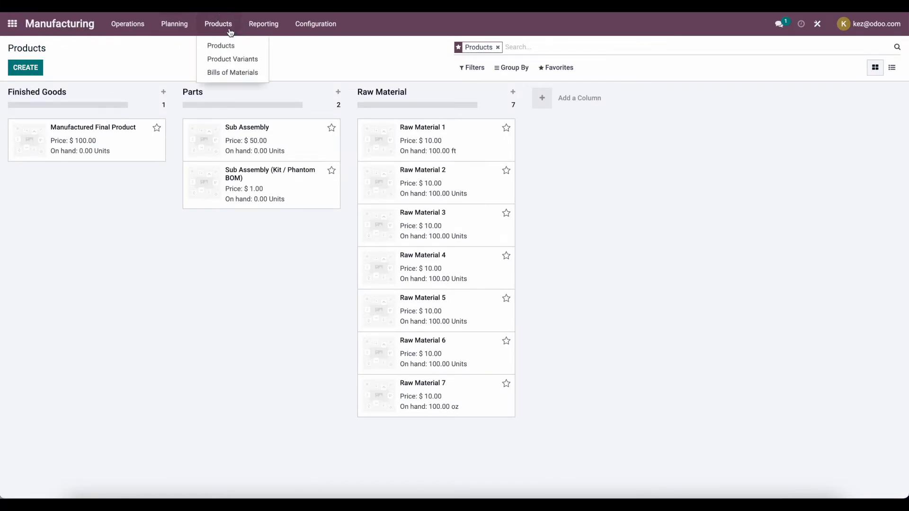
{"action": "left_click", "coordinate": [232, 73]}
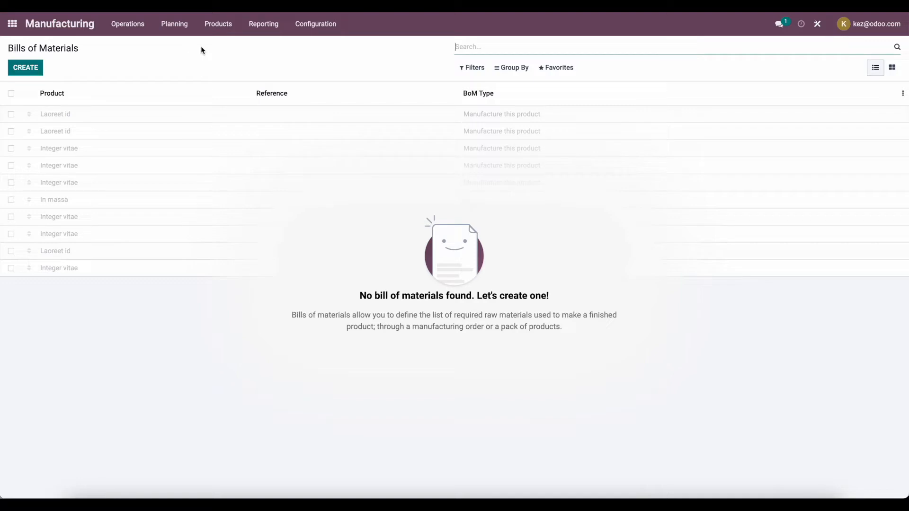
{"action": "left_click", "coordinate": [26, 67]}
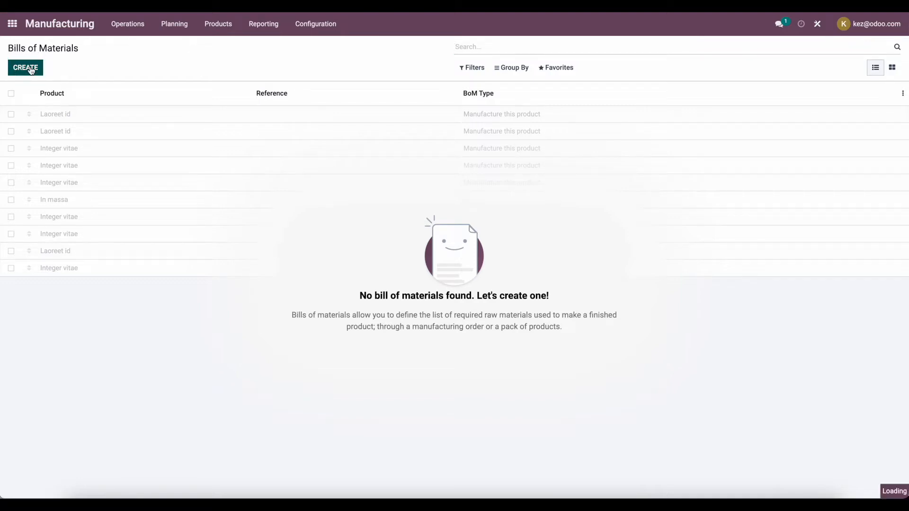
{"action": "left_click", "coordinate": [152, 134]}
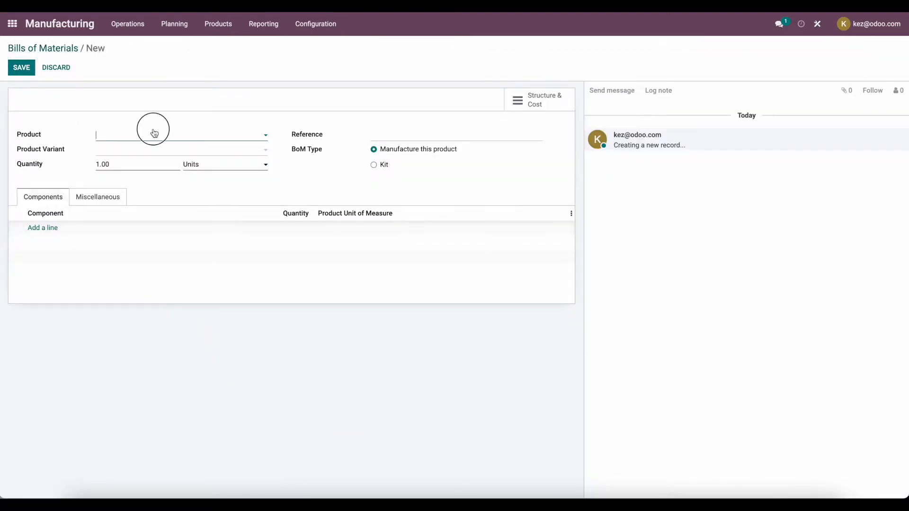
{"action": "left_click", "coordinate": [182, 154]}
{"action": "mouse_move", "coordinate": [66, 151]}
{"action": "left_click", "coordinate": [75, 159]}
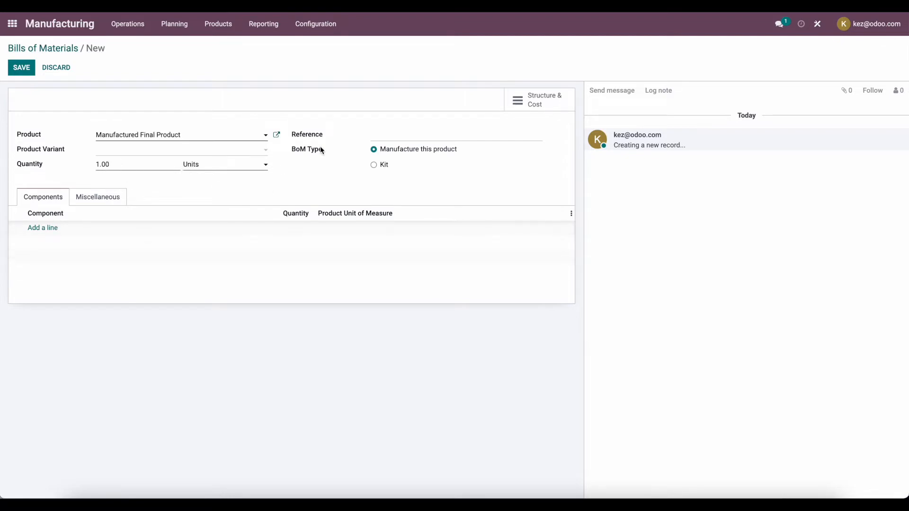
{"action": "left_click", "coordinate": [390, 134]}
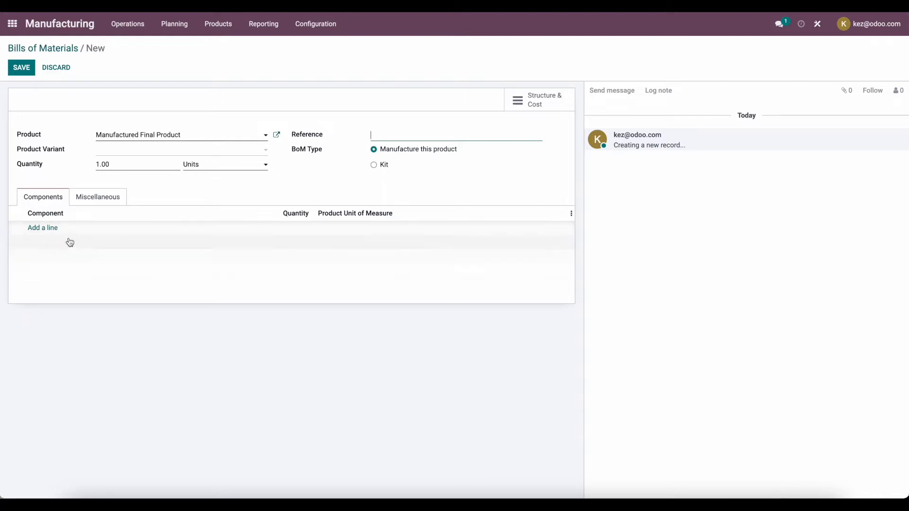
Step: Add Raw Material 1, Raw Material 2 and Raw Material 3 as components of the bill of materials
{"action": "left_click", "coordinate": [45, 228]}
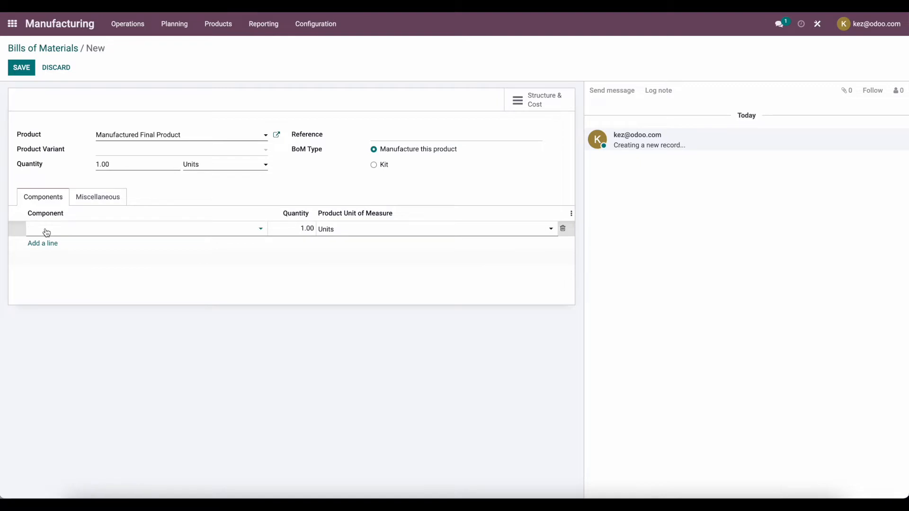
{"action": "left_click", "coordinate": [46, 231]}
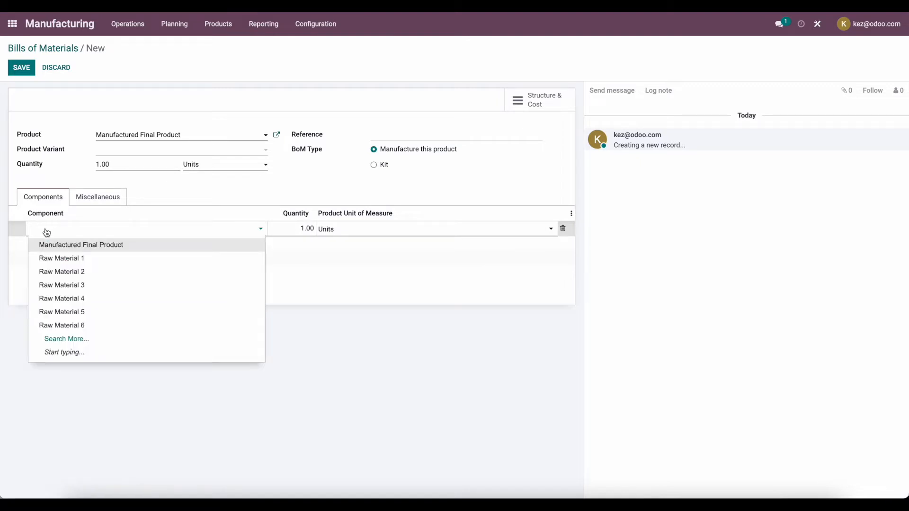
{"action": "left_click", "coordinate": [102, 258]}
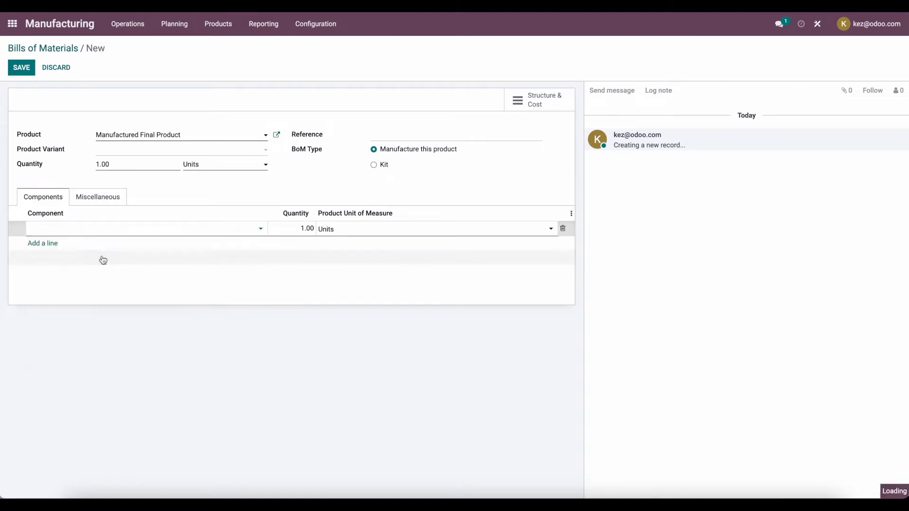
{"action": "left_click", "coordinate": [50, 244]}
{"action": "left_click", "coordinate": [72, 286]}
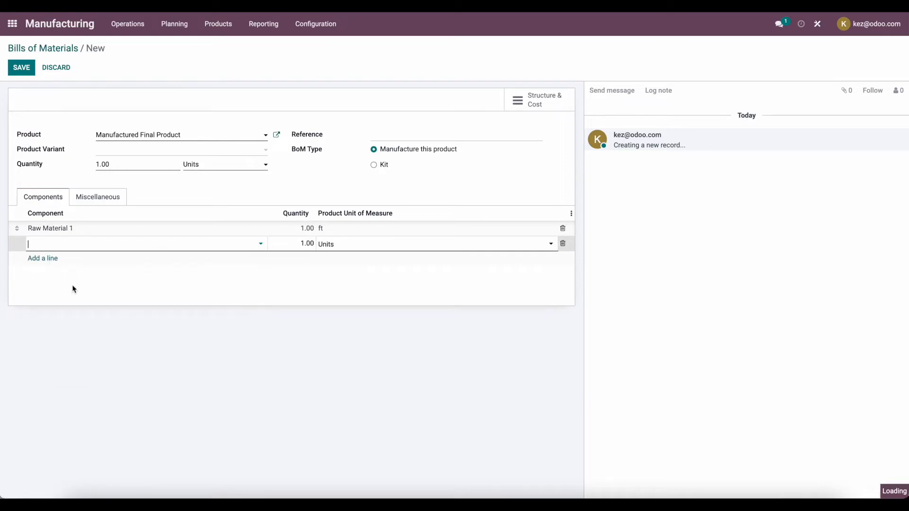
{"action": "left_click", "coordinate": [44, 258]}
{"action": "left_click", "coordinate": [63, 263]}
{"action": "left_click", "coordinate": [75, 312]}
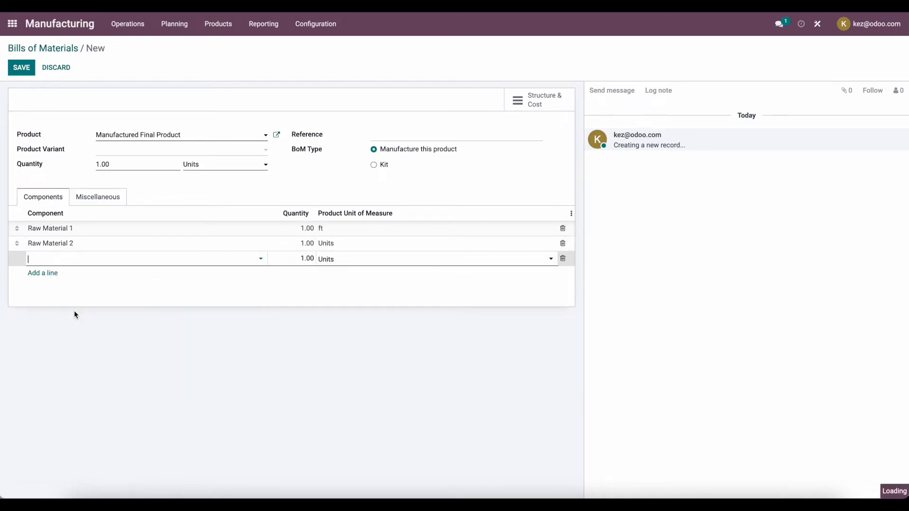
Step: Add Sub Assembly and Sub Assembly (Kit / Phantom BOM) as further components of the bill of materials
{"action": "left_click", "coordinate": [43, 274]}
{"action": "left_click", "coordinate": [49, 276]}
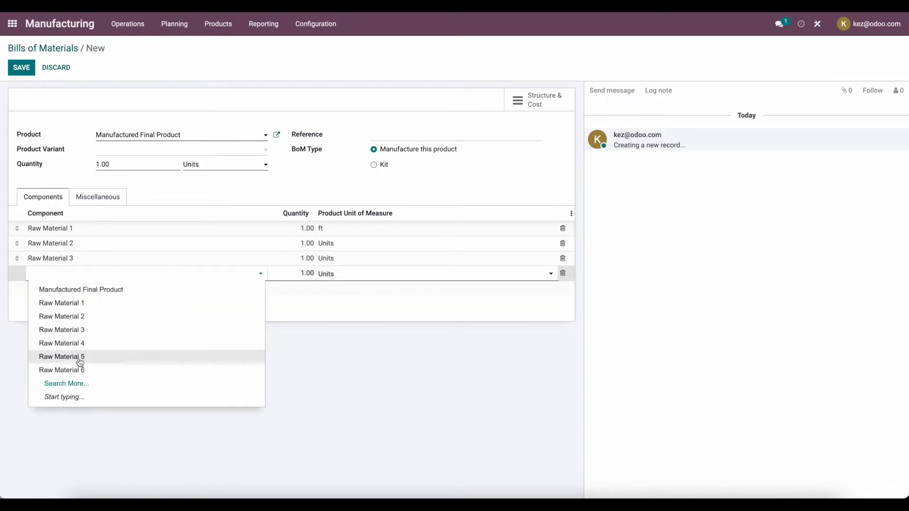
{"action": "left_click", "coordinate": [78, 384]}
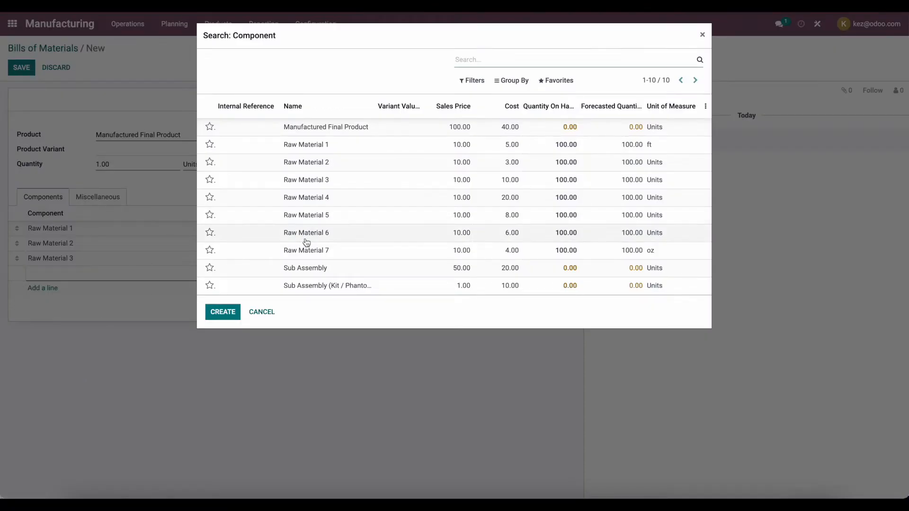
{"action": "left_click", "coordinate": [315, 273]}
{"action": "left_click", "coordinate": [51, 289]}
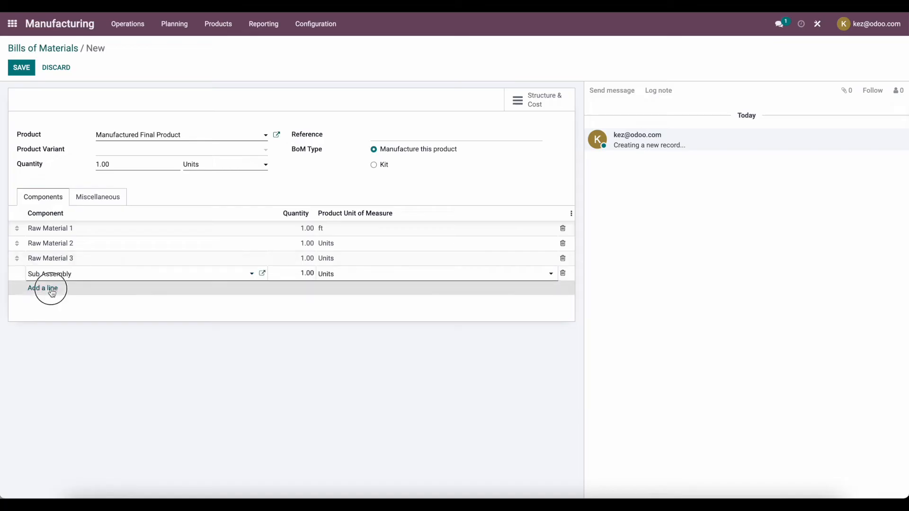
{"action": "left_click", "coordinate": [61, 290]}
{"action": "left_click", "coordinate": [92, 399]}
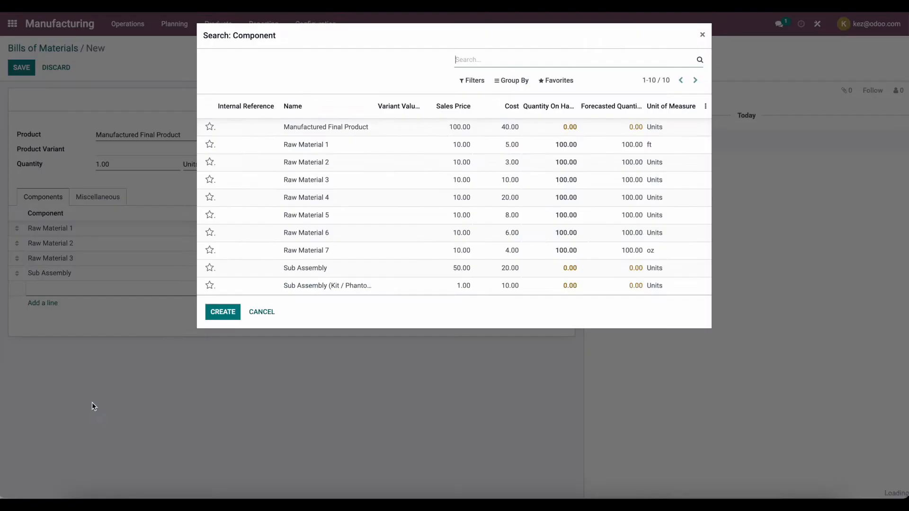
{"action": "left_click", "coordinate": [308, 286]}
{"action": "left_click", "coordinate": [234, 327]}
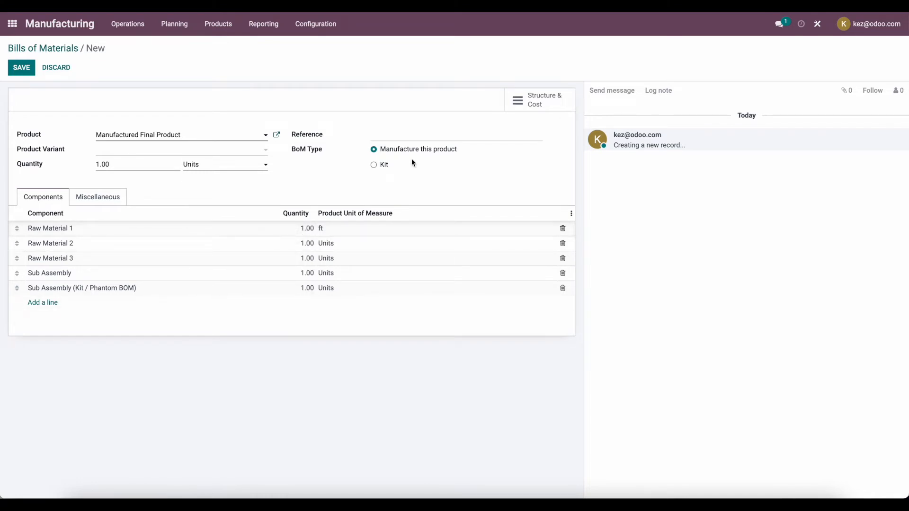
Step: Show the Apply on Variants column in the component list and save the bill of materials for Manufactured Final Product
{"action": "left_click", "coordinate": [571, 214]}
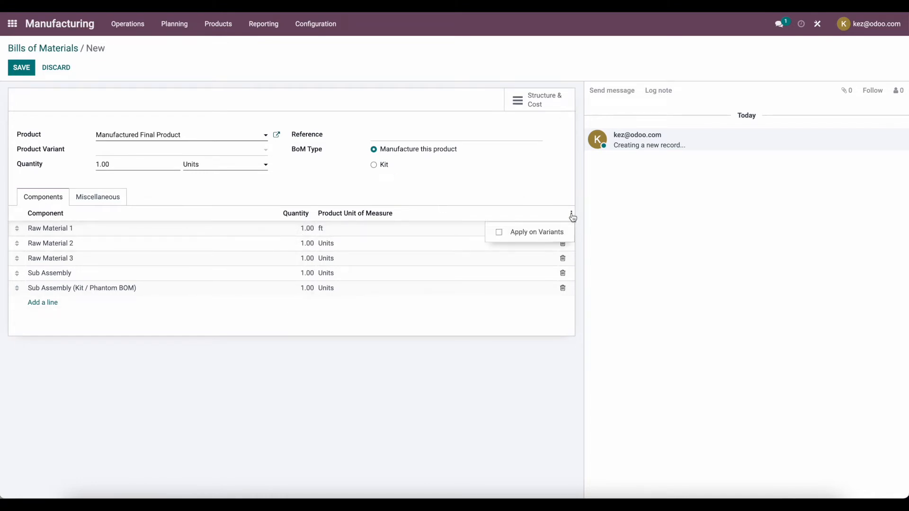
{"action": "left_click", "coordinate": [544, 229]}
{"action": "left_click", "coordinate": [531, 198]}
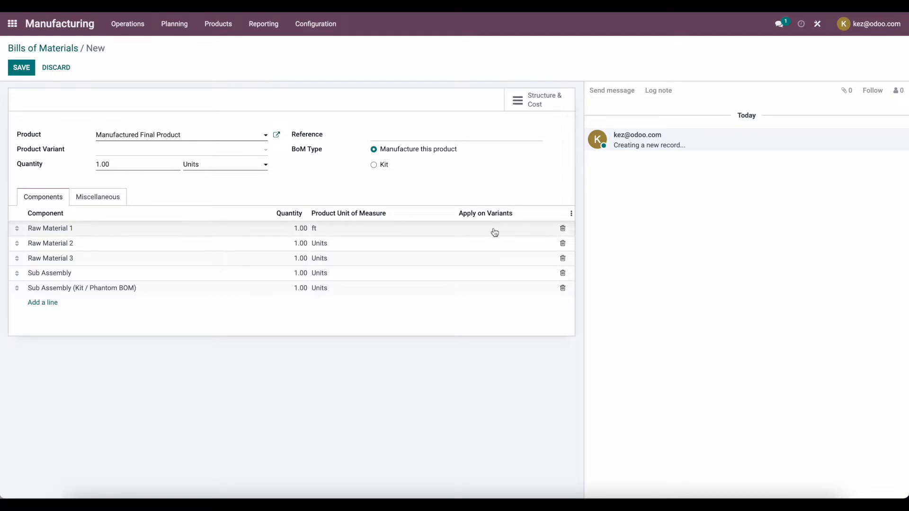
{"action": "left_click", "coordinate": [21, 67]}
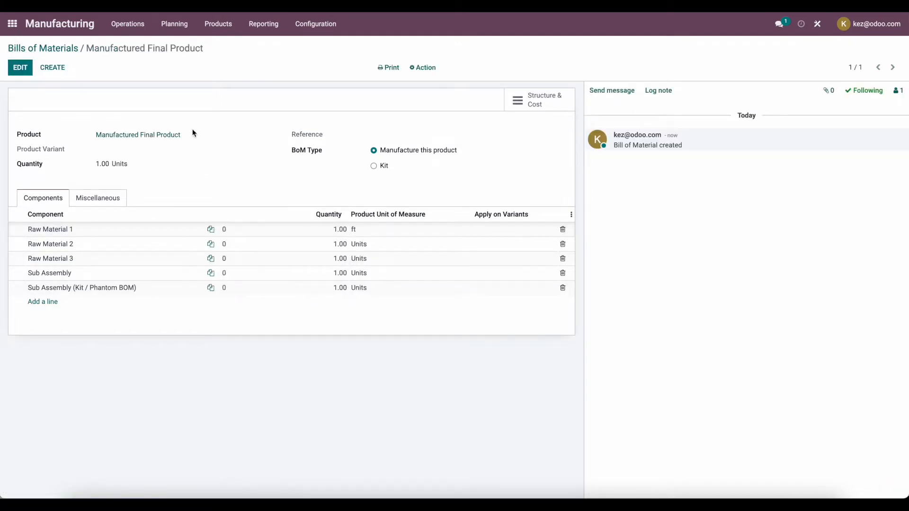
Step: Examine the BoM structure and cost of Manufactured Final Product, and return to the bills of materials list
{"action": "left_click_drag", "start_coordinate": [180, 136], "coordinate": [93, 141]}
{"action": "left_click", "coordinate": [258, 173]}
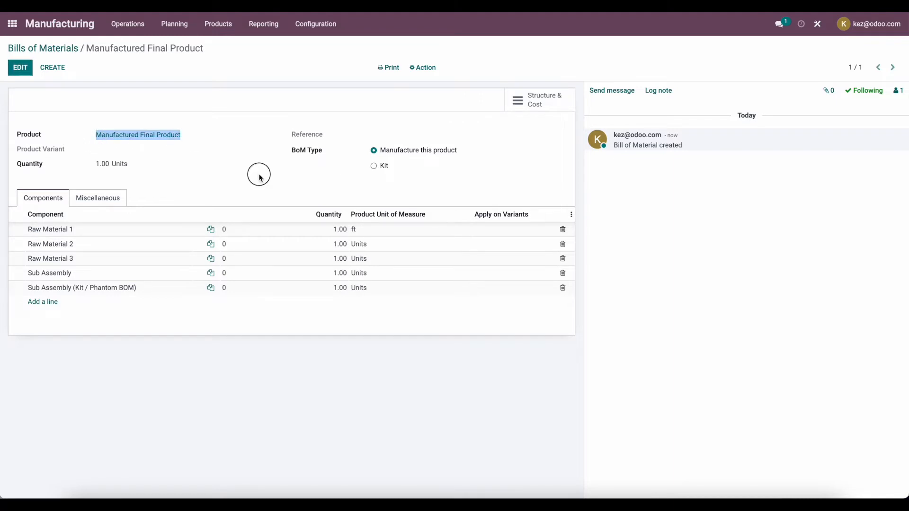
{"action": "left_click", "coordinate": [546, 105]}
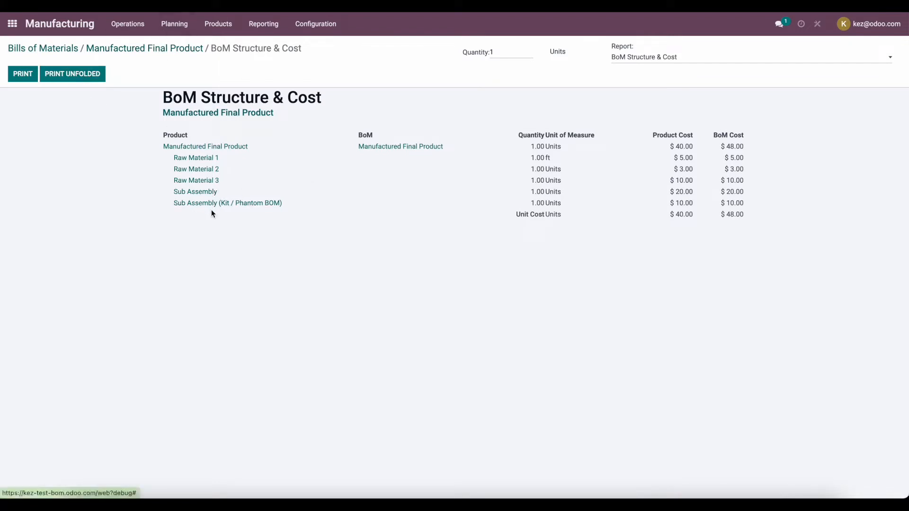
{"action": "left_click", "coordinate": [69, 51]}
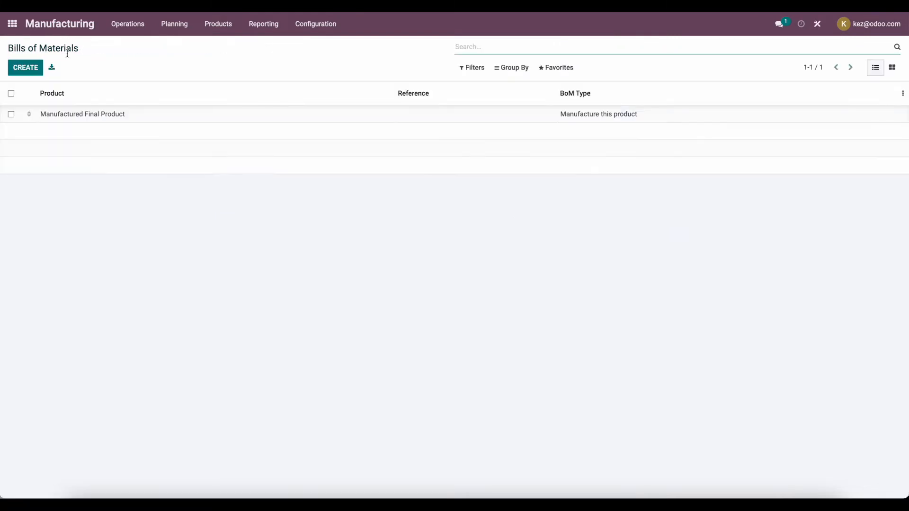
Step: Create a new bill of materials and choose Sub Assembly as its product
{"action": "left_click", "coordinate": [28, 69]}
{"action": "left_click", "coordinate": [122, 137]}
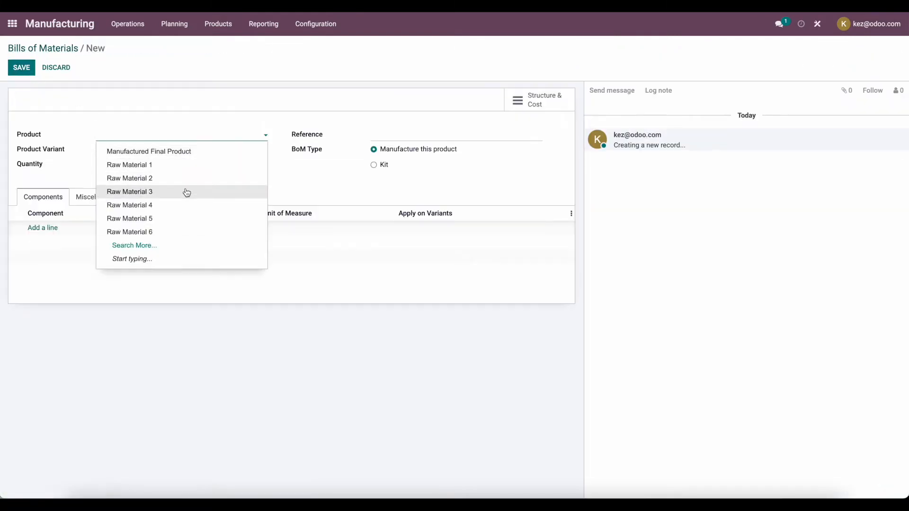
{"action": "type", "text": "sub"}
{"action": "left_click", "coordinate": [178, 150]}
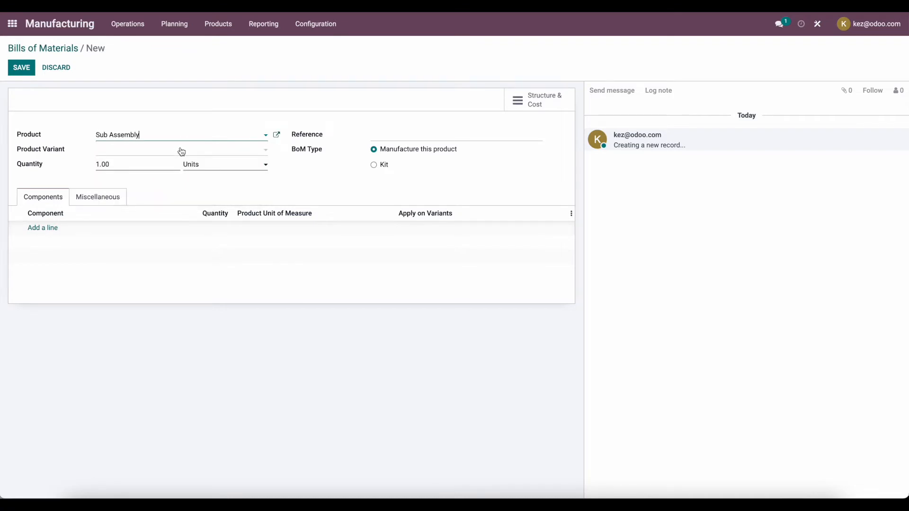
Step: Add Raw Material 4 and Raw Material 5 as components of the Sub Assembly bill of materials and save it
{"action": "left_click", "coordinate": [44, 227]}
{"action": "left_click", "coordinate": [57, 228]}
{"action": "left_click", "coordinate": [71, 298]}
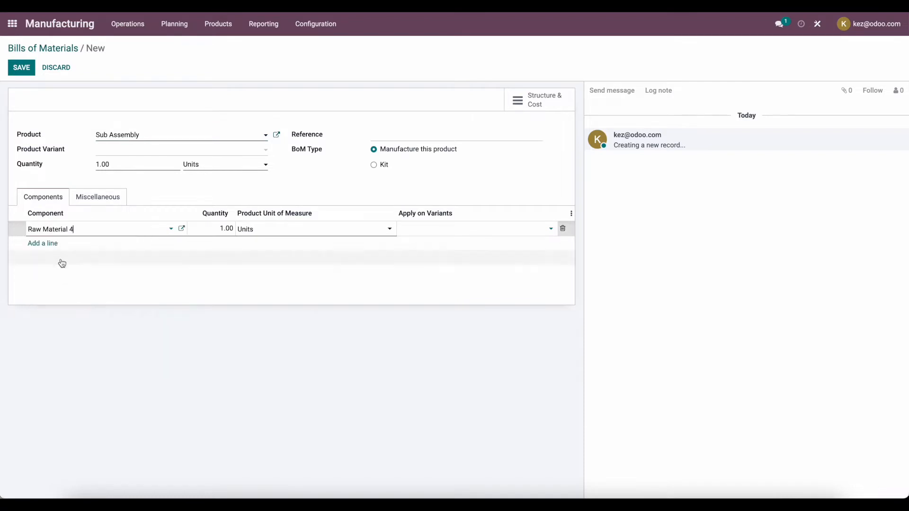
{"action": "left_click", "coordinate": [56, 248]}
{"action": "left_click", "coordinate": [90, 246]}
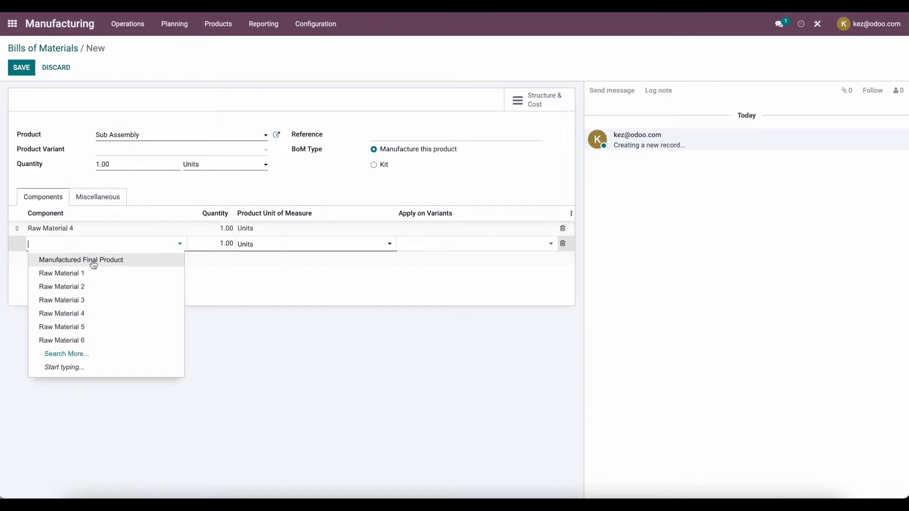
{"action": "left_click", "coordinate": [110, 325]}
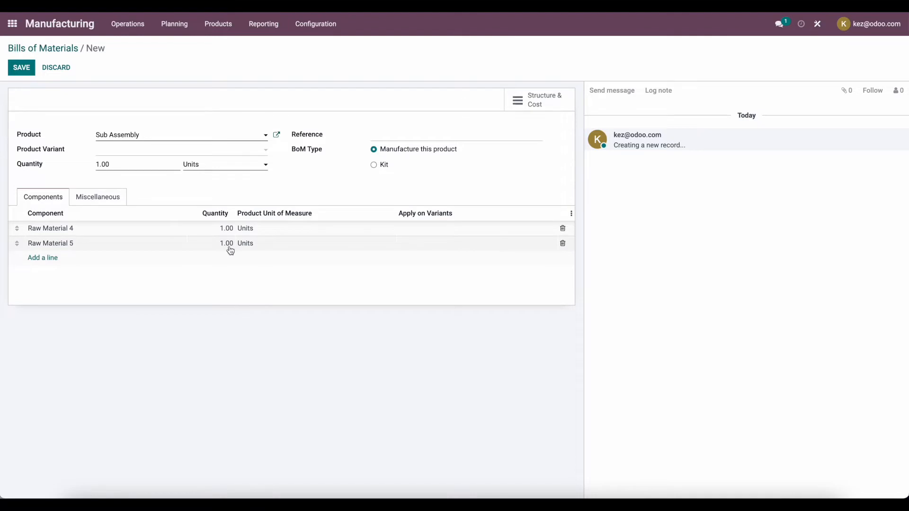
{"action": "left_click", "coordinate": [21, 67]}
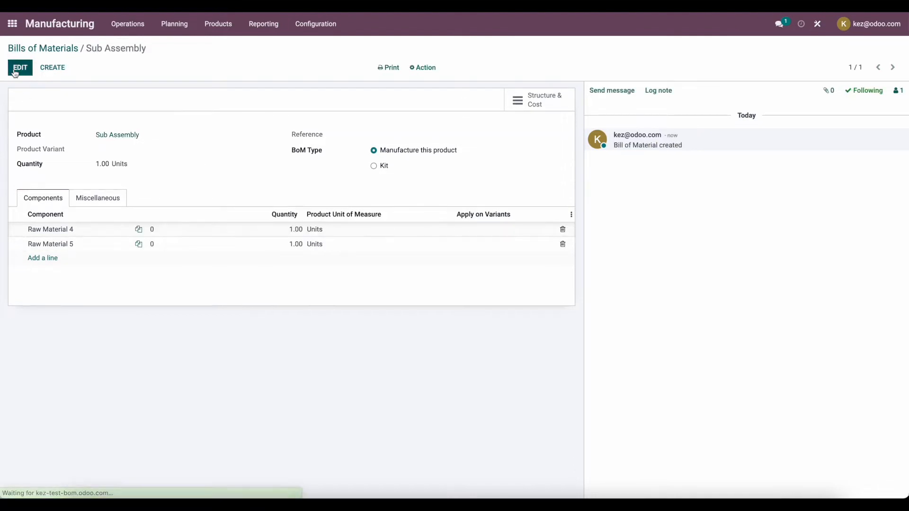
Step: Create another bill of materials for Sub Assembly (Kit / Phantom BOM) and set its BoM type to Kit
{"action": "left_click", "coordinate": [63, 71]}
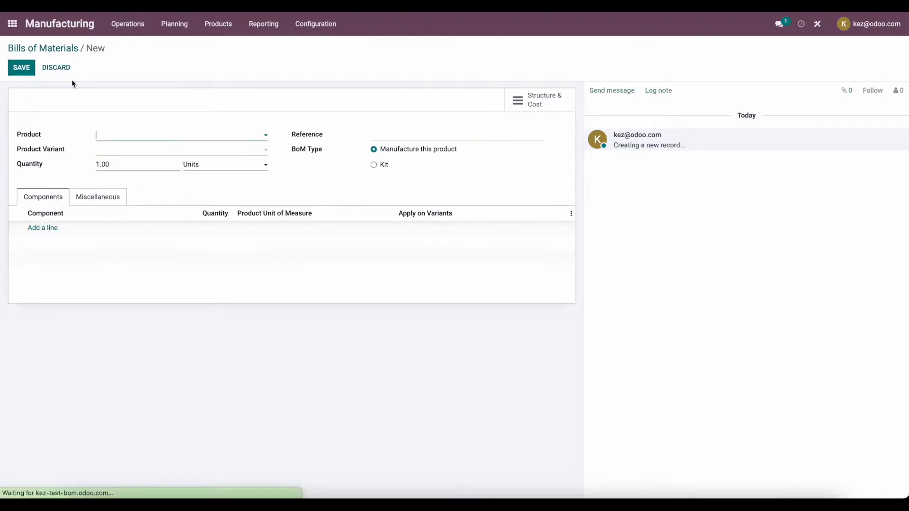
{"action": "left_click", "coordinate": [107, 136]}
{"action": "type", "text": "sub"}
{"action": "left_click", "coordinate": [183, 167]}
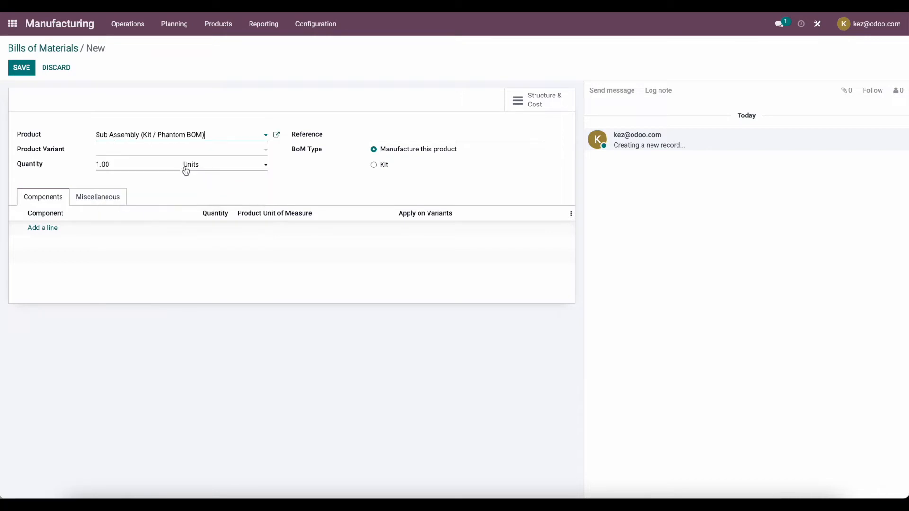
{"action": "left_click", "coordinate": [374, 166]}
Step: Add Raw Material 6 and Raw Material 7 as components of the kit bill of materials and save it
{"action": "left_click", "coordinate": [45, 263]}
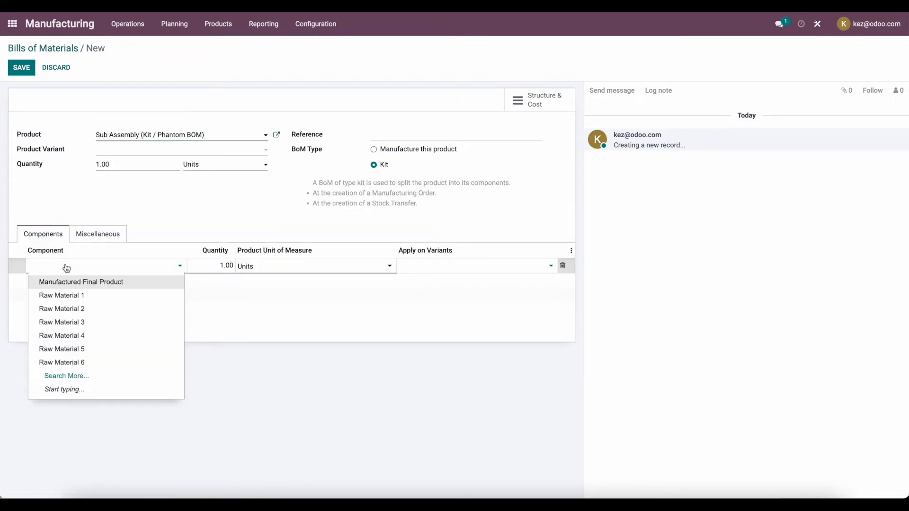
{"action": "type", "text": "raw"}
{"action": "left_click", "coordinate": [80, 350]}
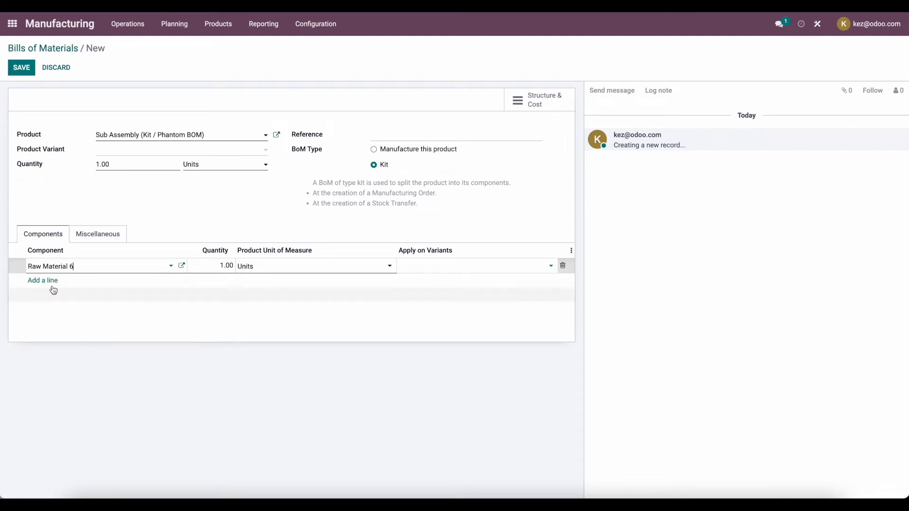
{"action": "left_click", "coordinate": [51, 281]}
{"action": "type", "text": "raw"}
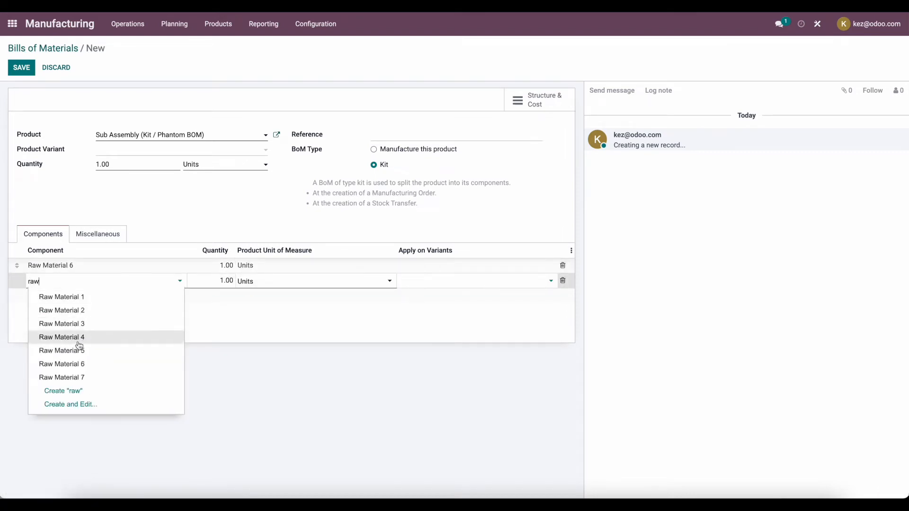
{"action": "left_click", "coordinate": [81, 379]}
{"action": "left_click", "coordinate": [124, 348]}
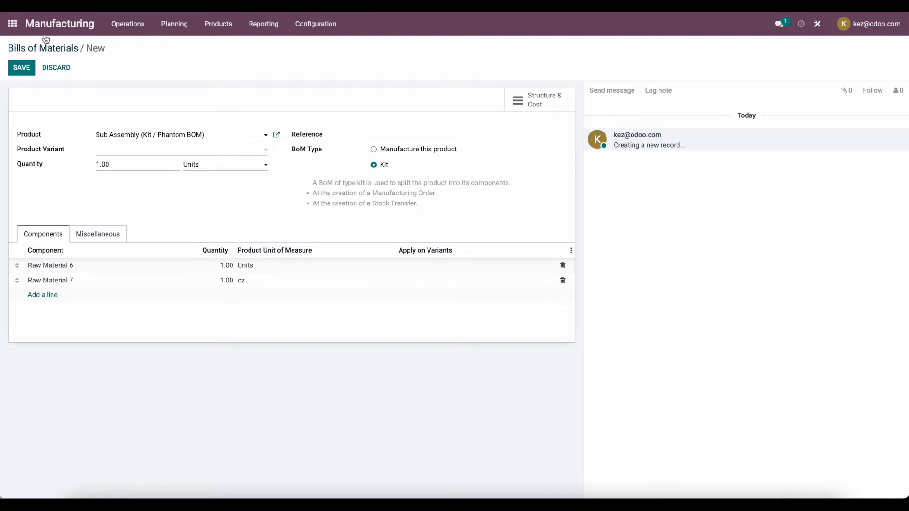
{"action": "left_click", "coordinate": [22, 68]}
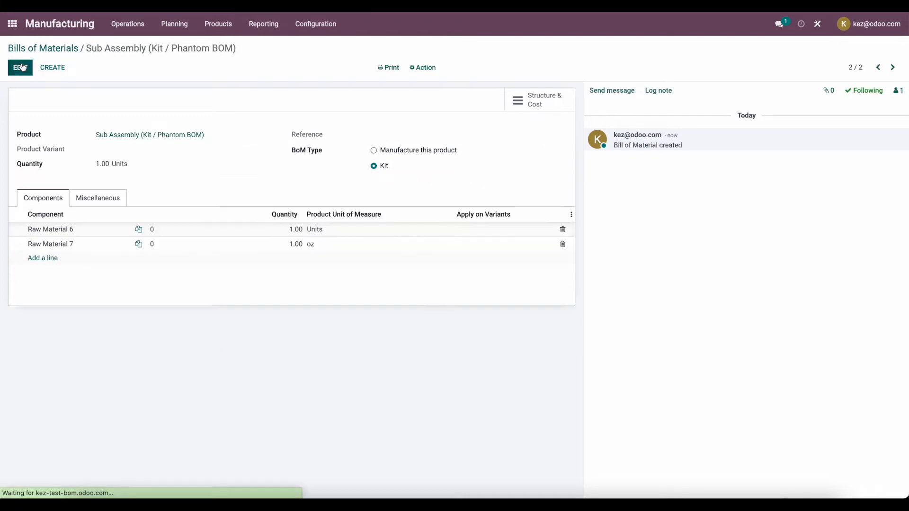
Step: Open the BoM structure and cost report of Manufactured Final Product and expand both sub-assemblies
{"action": "left_click", "coordinate": [59, 47]}
{"action": "left_click", "coordinate": [99, 119]}
{"action": "left_click", "coordinate": [544, 107]}
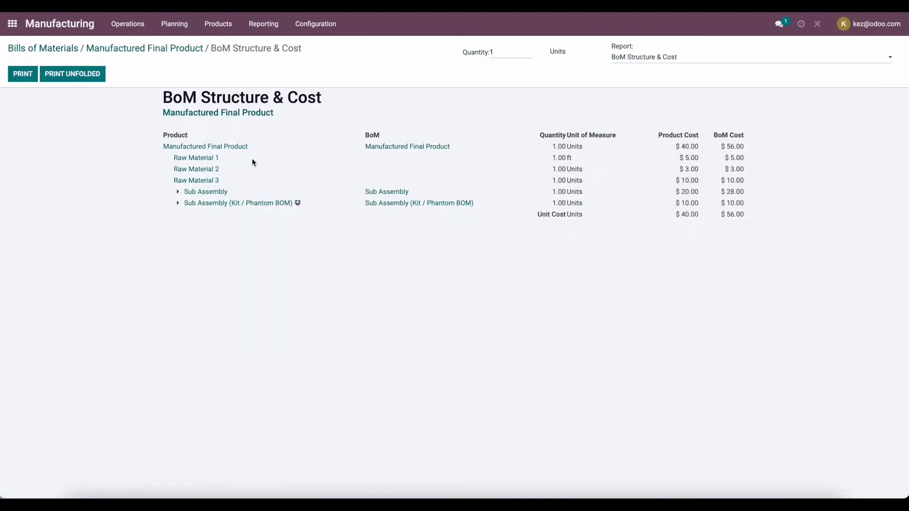
{"action": "left_click", "coordinate": [179, 193]}
{"action": "left_click", "coordinate": [178, 227]}
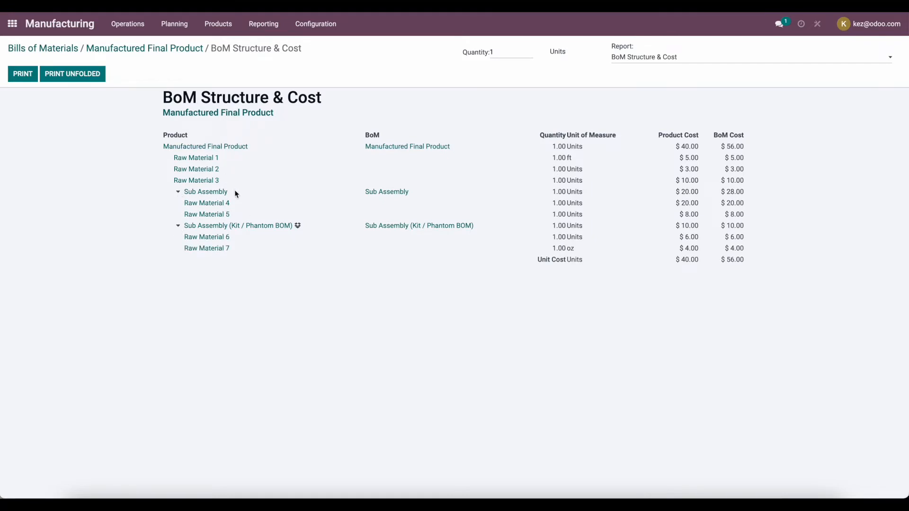
Step: Examine the final product's component hierarchy and total BoM cost in the report, and return to the bills of materials list
{"action": "left_click_drag", "start_coordinate": [249, 147], "coordinate": [152, 152]}
{"action": "left_click", "coordinate": [152, 152]}
{"action": "left_click_drag", "start_coordinate": [717, 261], "coordinate": [746, 264]}
{"action": "left_click", "coordinate": [644, 279]}
{"action": "left_click", "coordinate": [194, 50]}
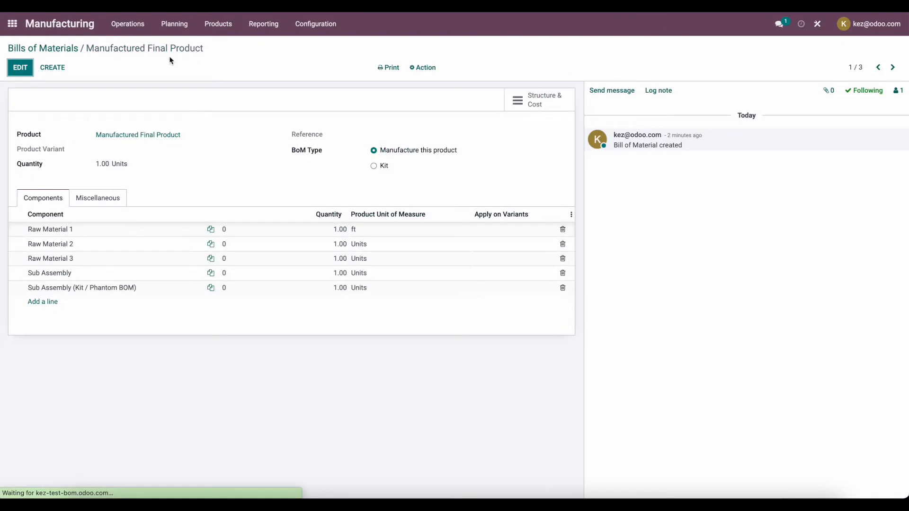
{"action": "left_click", "coordinate": [73, 49]}
Step: Create a new manufacturing order and choose Manufactured Final Product as its product
{"action": "left_click", "coordinate": [216, 31]}
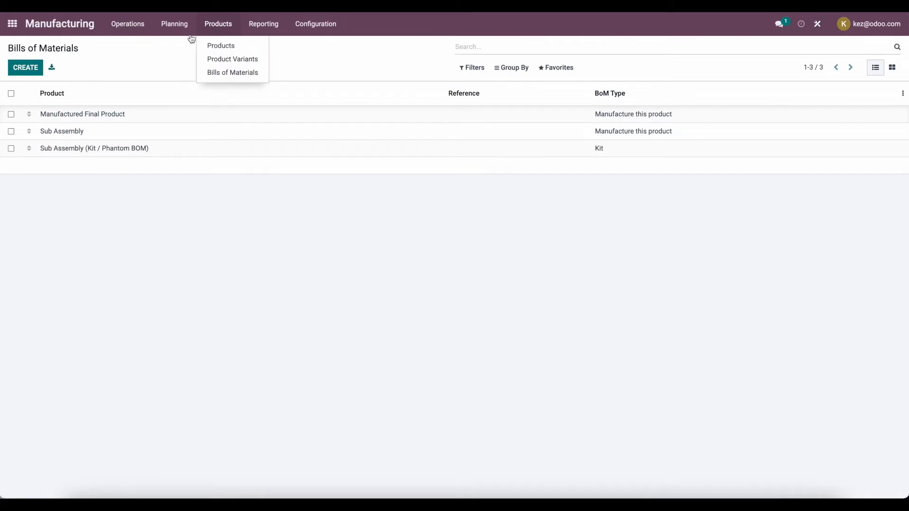
{"action": "mouse_move", "coordinate": [179, 32]}
{"action": "mouse_move", "coordinate": [214, 39]}
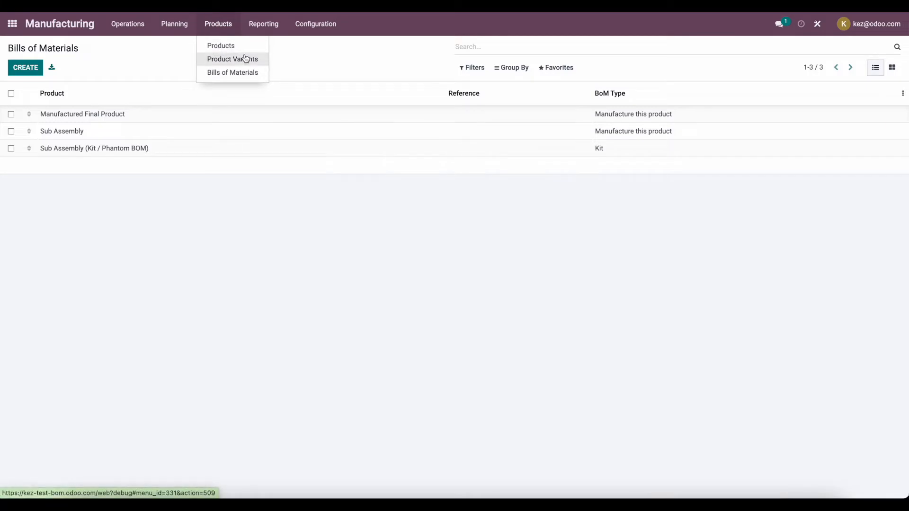
{"action": "left_click", "coordinate": [140, 44]}
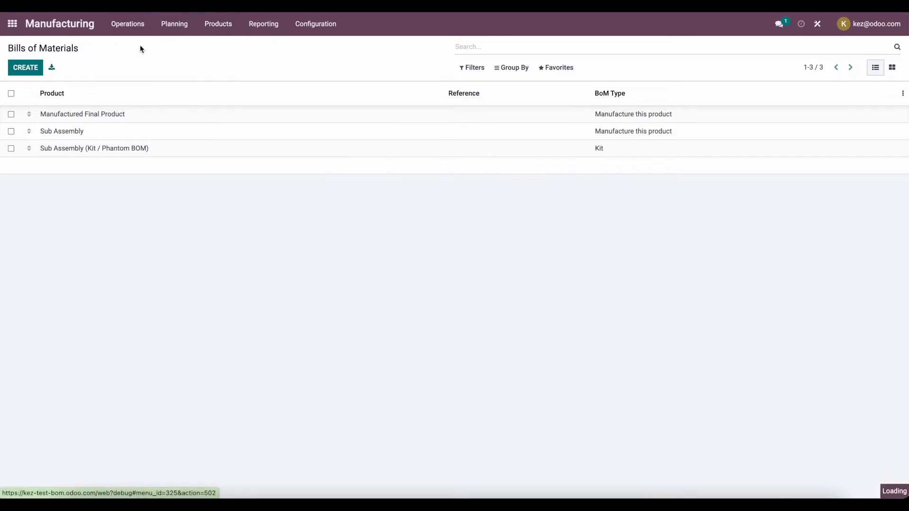
{"action": "left_click", "coordinate": [26, 67]}
{"action": "left_click", "coordinate": [128, 159]}
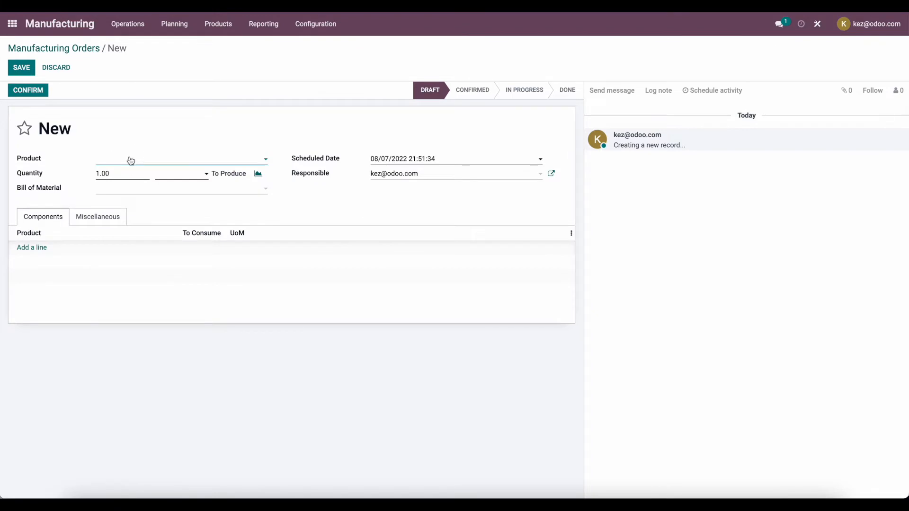
{"action": "left_click", "coordinate": [148, 177]}
Step: Save and confirm the manufacturing order, and check the availability of its components
{"action": "left_click", "coordinate": [25, 71]}
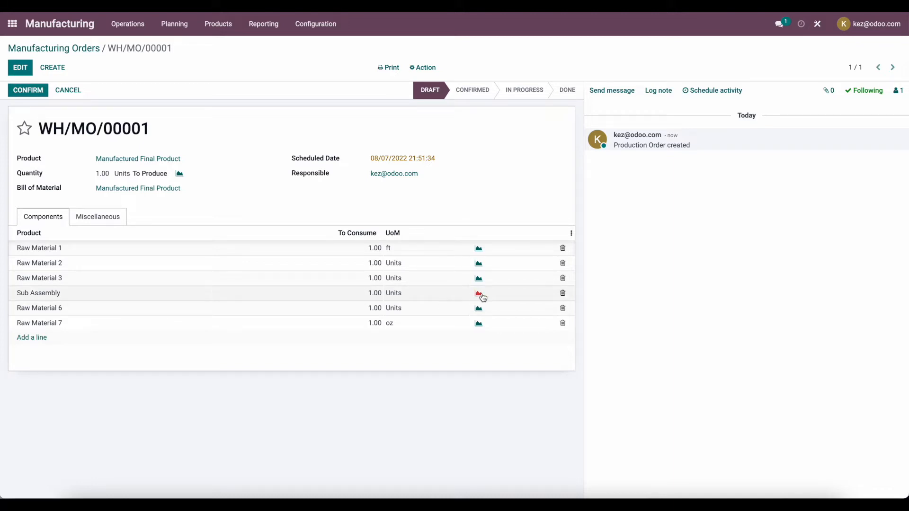
{"action": "left_click", "coordinate": [36, 90]}
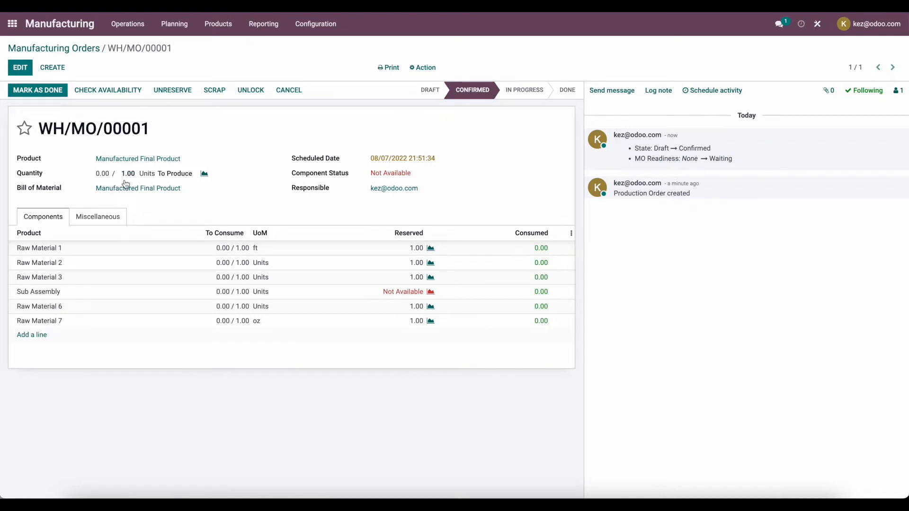
{"action": "left_click", "coordinate": [110, 90]}
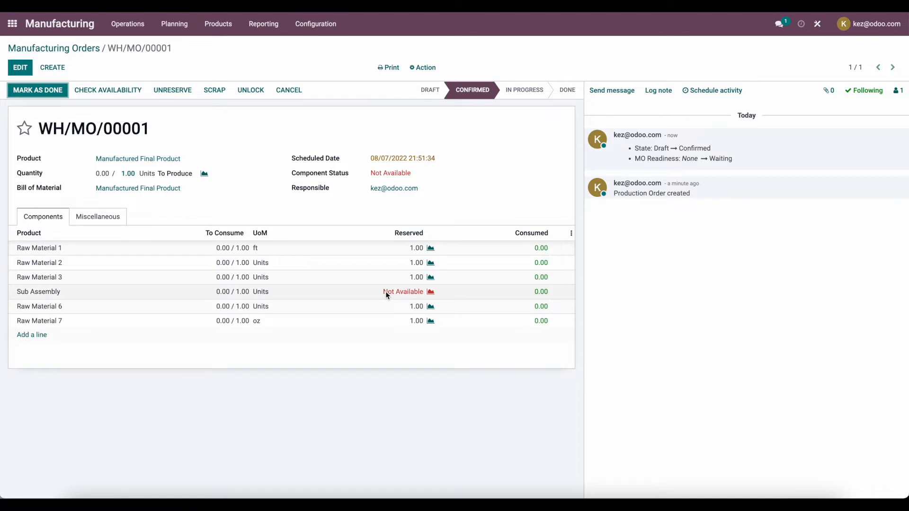
Step: Replenish Sub Assembly from its forecasted report using the Manufacture route, and return to the manufacturing orders list
{"action": "left_click", "coordinate": [431, 291]}
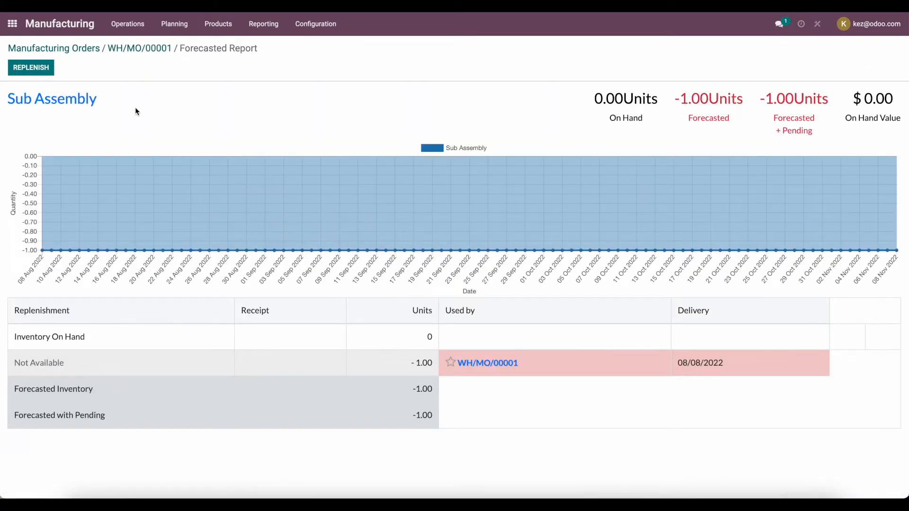
{"action": "left_click", "coordinate": [37, 75]}
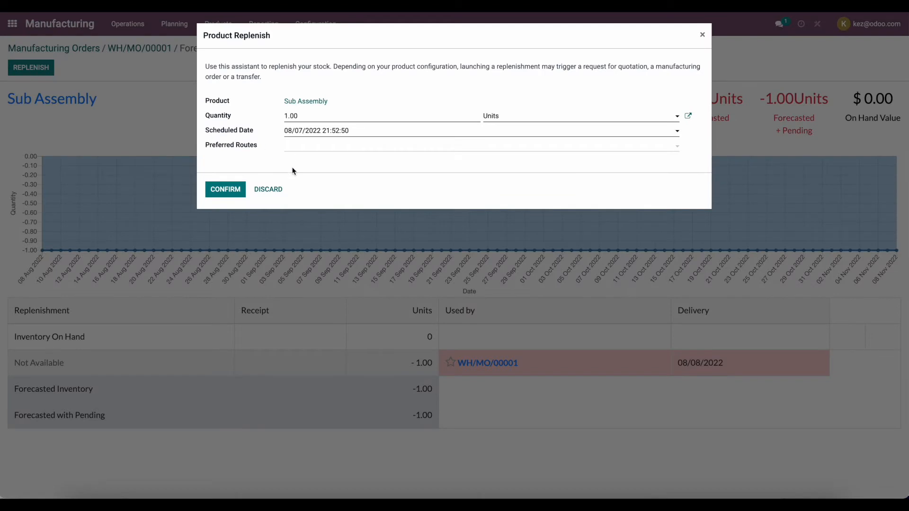
{"action": "left_click", "coordinate": [297, 148]}
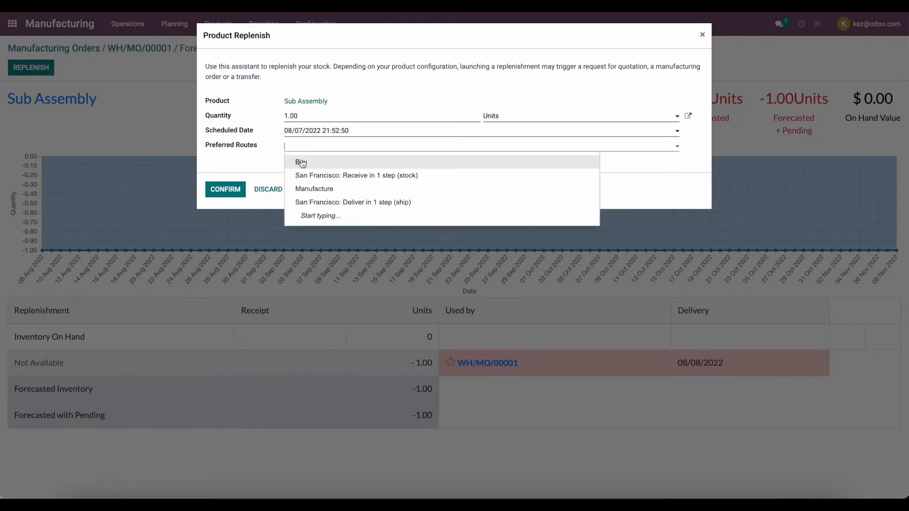
{"action": "left_click", "coordinate": [315, 189]}
{"action": "left_click", "coordinate": [226, 189]}
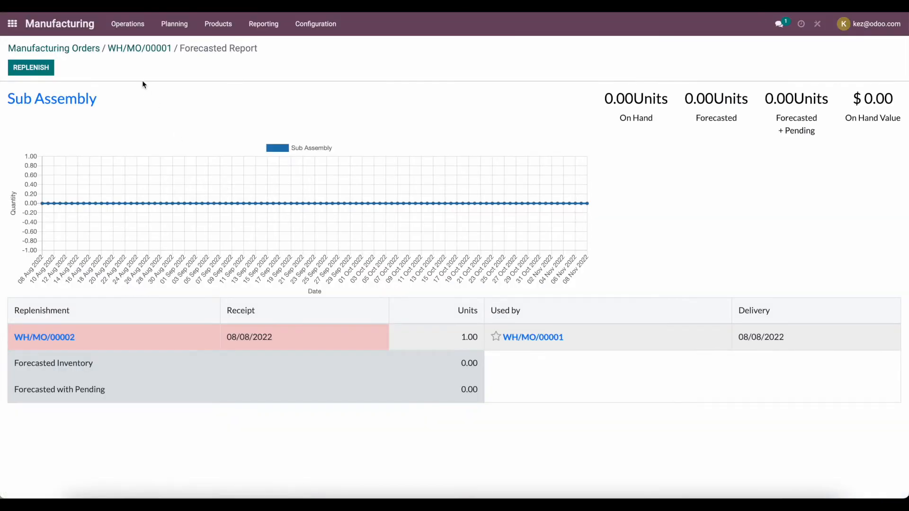
{"action": "left_click", "coordinate": [118, 47]}
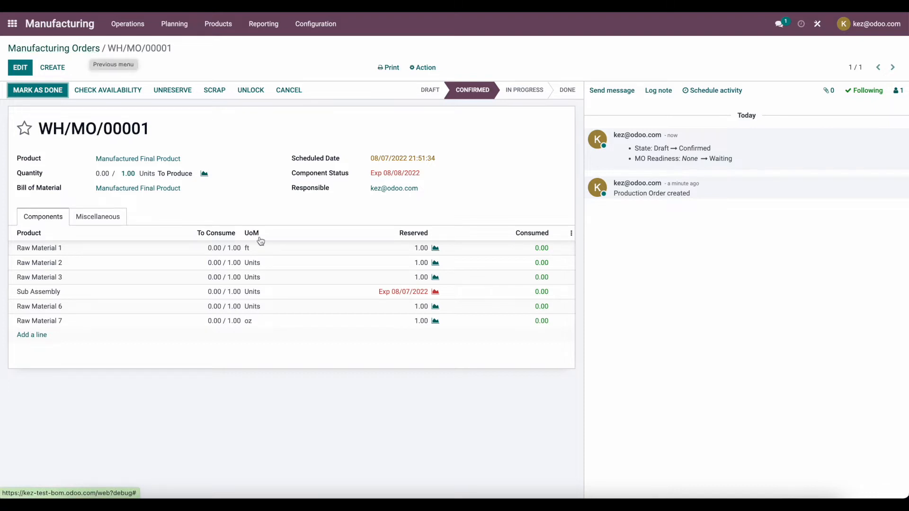
{"action": "left_click", "coordinate": [82, 52]}
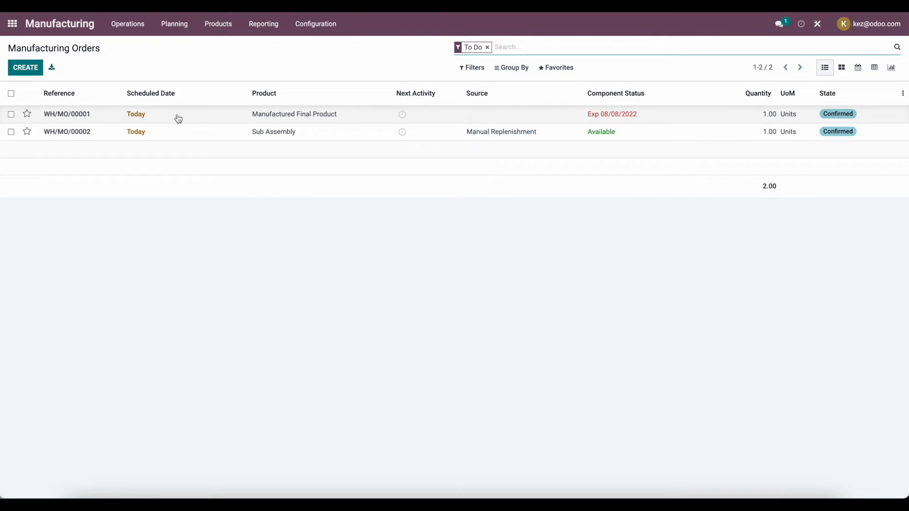
Step: Complete the Sub Assembly manufacturing order with immediate production, and return to the manufacturing orders list
{"action": "left_click", "coordinate": [174, 130]}
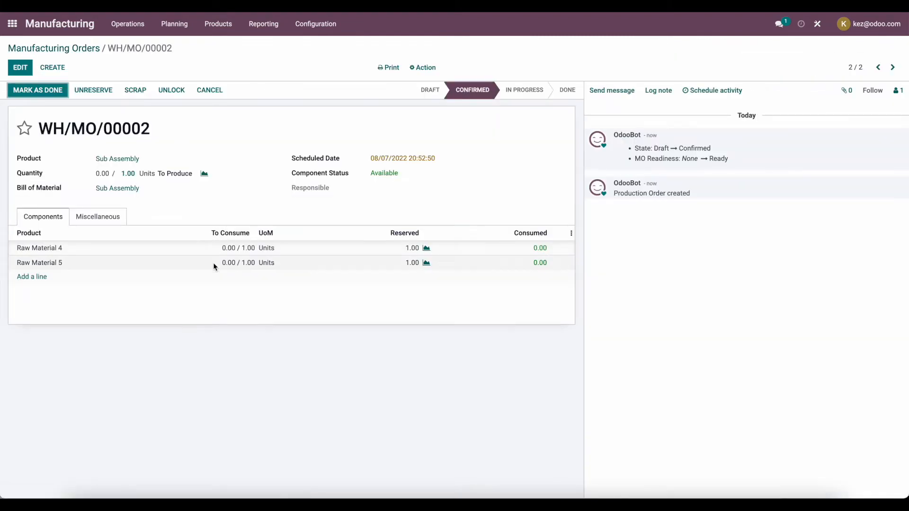
{"action": "left_click", "coordinate": [56, 90]}
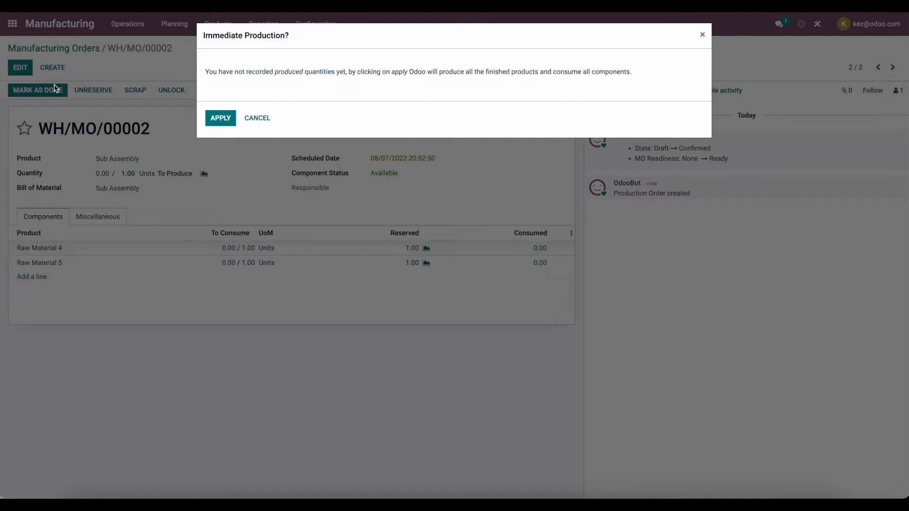
{"action": "left_click", "coordinate": [220, 118]}
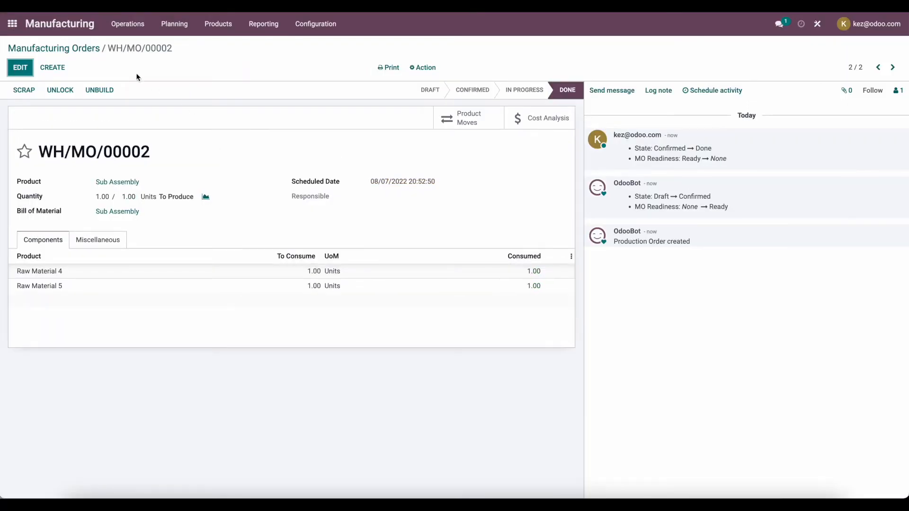
{"action": "left_click", "coordinate": [94, 48]}
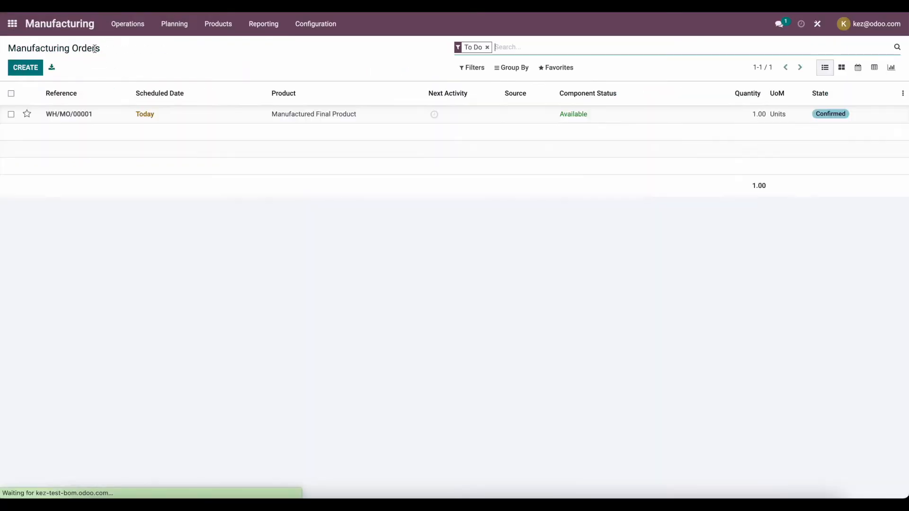
Step: Complete the Manufactured Final Product manufacturing order with immediate production of the full quantity
{"action": "left_click", "coordinate": [121, 115]}
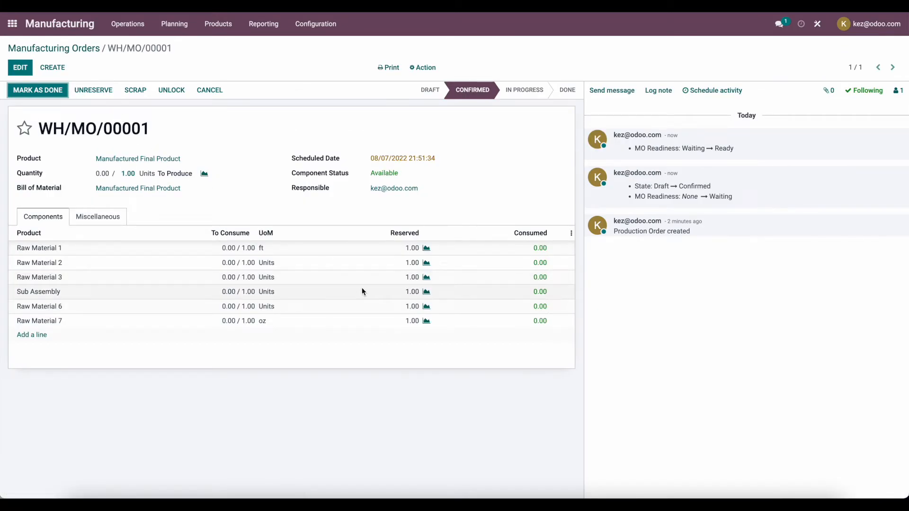
{"action": "left_click", "coordinate": [38, 90]}
{"action": "left_click", "coordinate": [220, 117]}
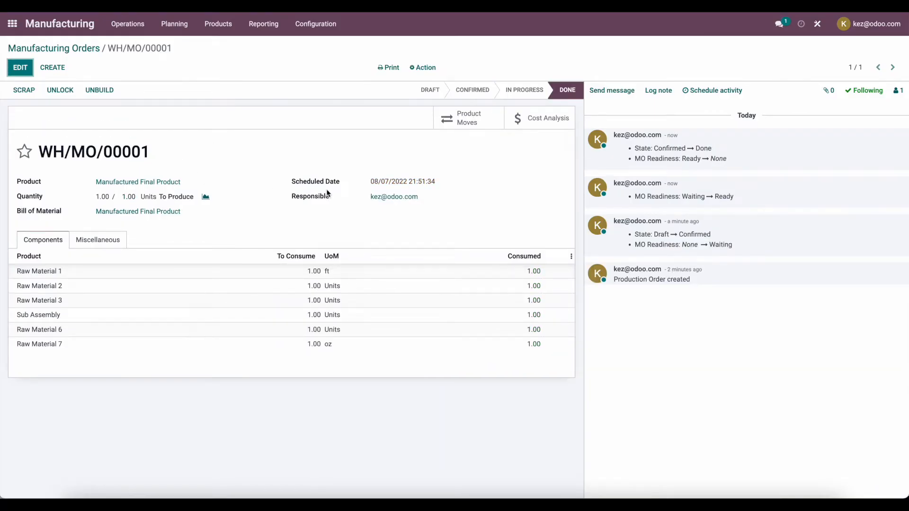
Step: Review the cost analysis report of the completed manufacturing order, and return to the manufacturing orders list
{"action": "left_click", "coordinate": [545, 125]}
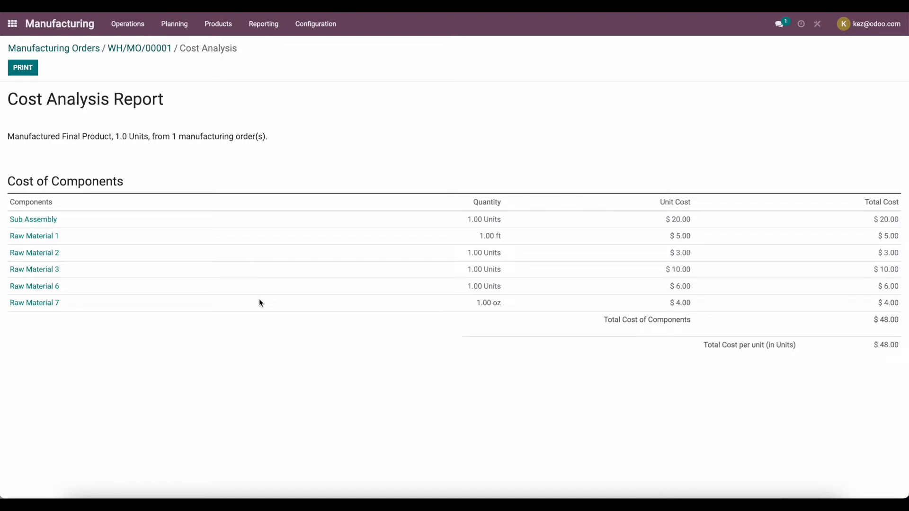
{"action": "left_click", "coordinate": [158, 49]}
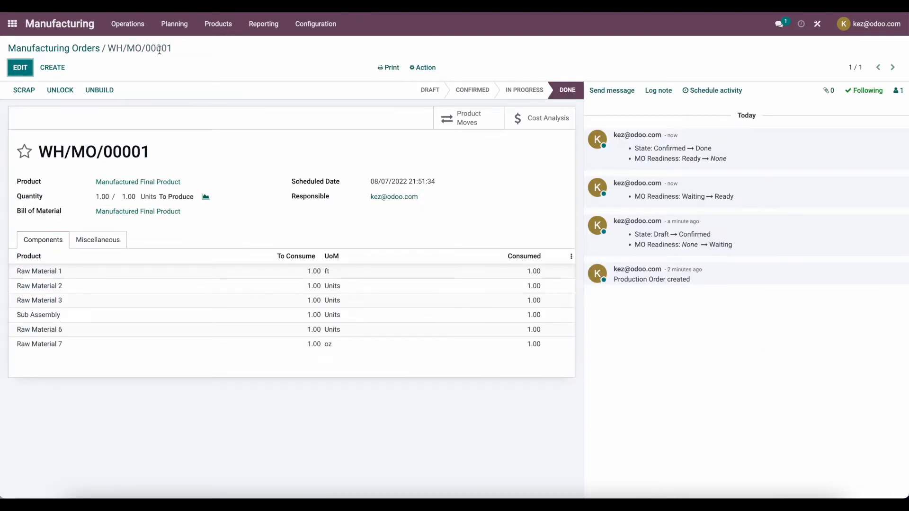
{"action": "left_click", "coordinate": [81, 49]}
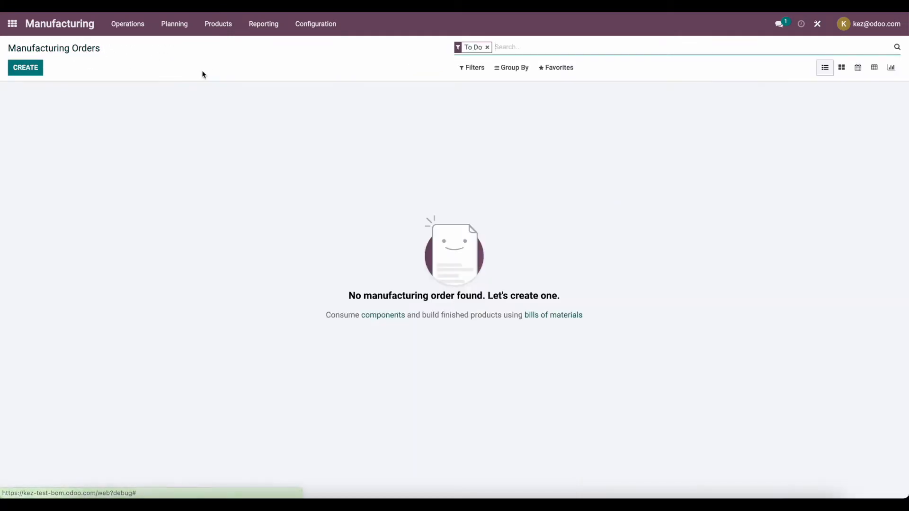
Step: Open the Manufactured Final Product record and add a new Color attribute to its variants
{"action": "left_click", "coordinate": [222, 35]}
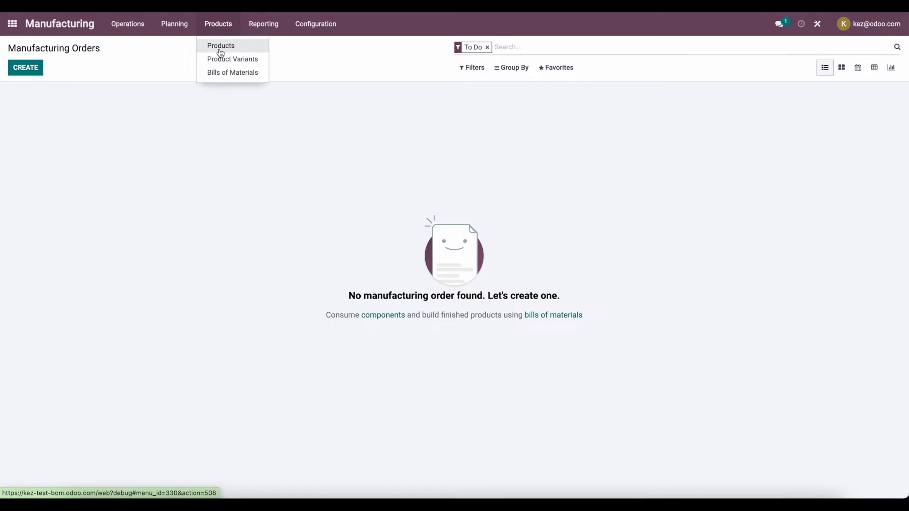
{"action": "left_click", "coordinate": [220, 50]}
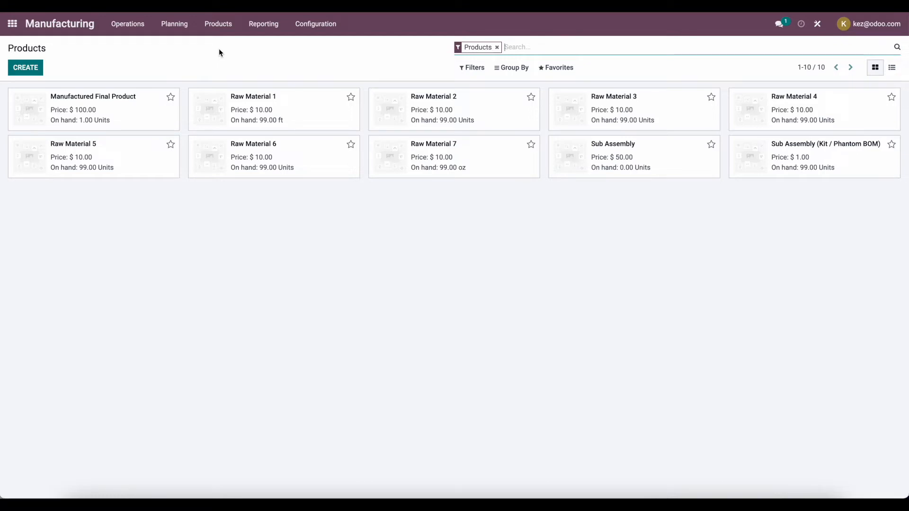
{"action": "left_click", "coordinate": [119, 114]}
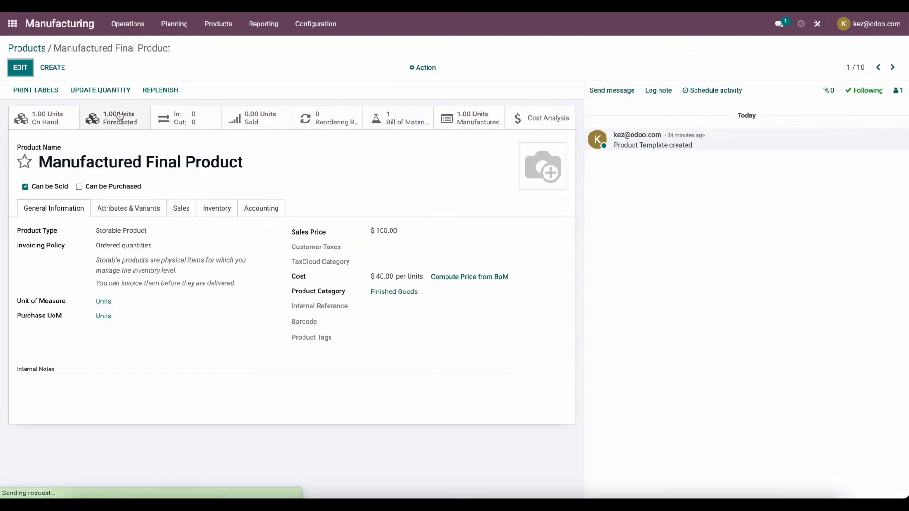
{"action": "left_click", "coordinate": [146, 209]}
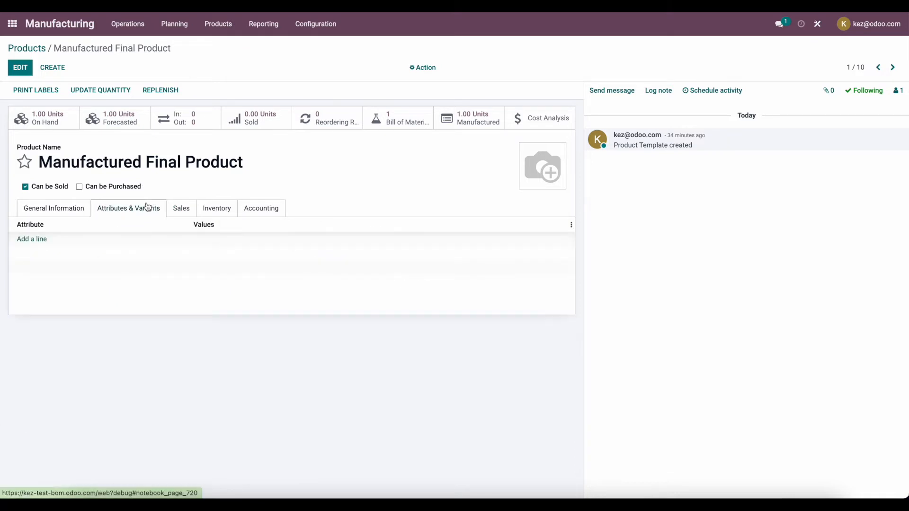
{"action": "left_click", "coordinate": [41, 243]}
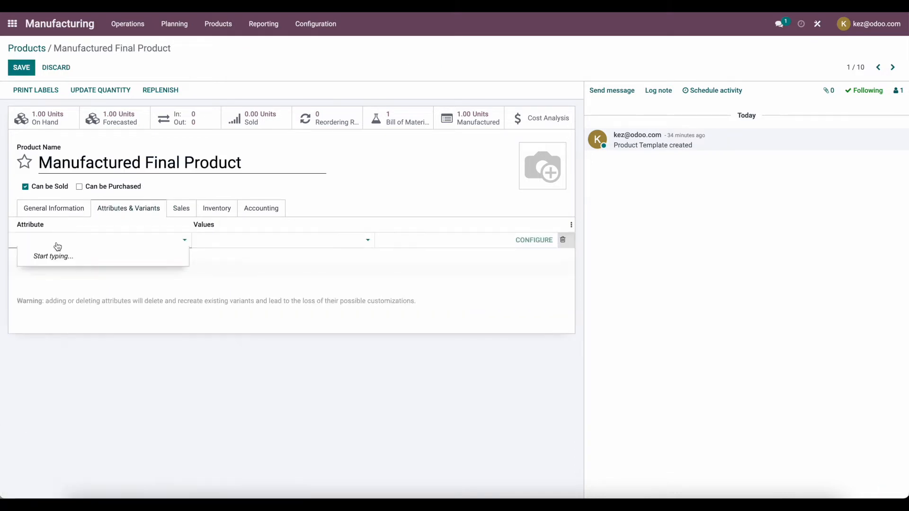
{"action": "type", "text": "Color"}
{"action": "left_click", "coordinate": [57, 257]}
Step: Create the values Red, Blue and Black for the final product's Color attribute, and save the product
{"action": "left_click", "coordinate": [245, 237]}
{"action": "type", "text": "Red"}
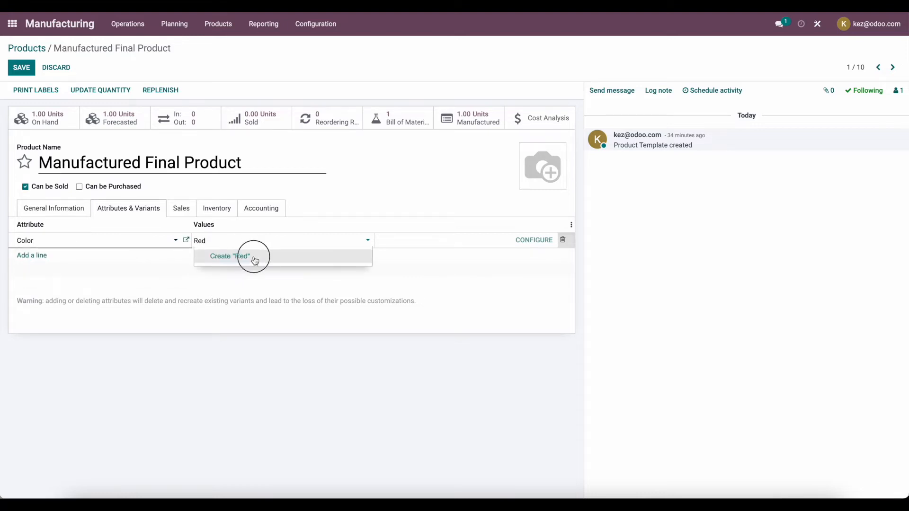
{"action": "left_click", "coordinate": [254, 260]}
{"action": "type", "text": "Blue"}
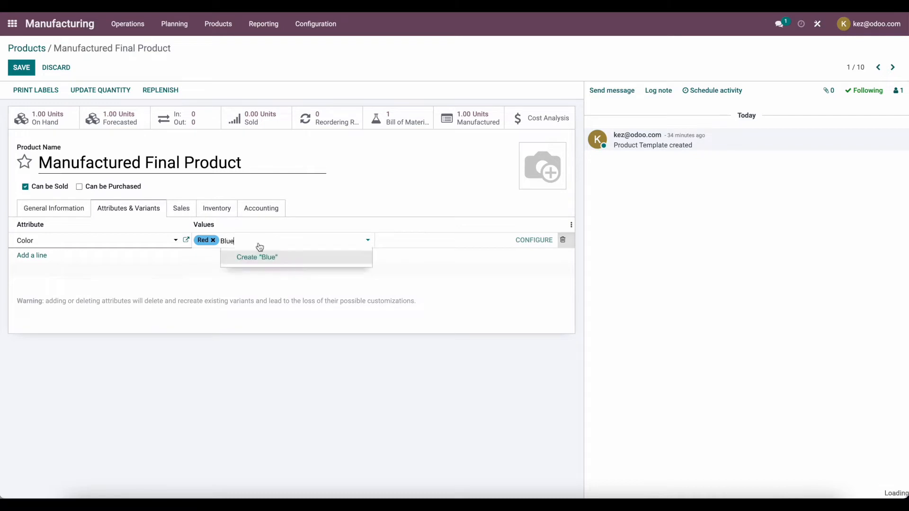
{"action": "left_click", "coordinate": [263, 260]}
{"action": "type", "text": "Black"}
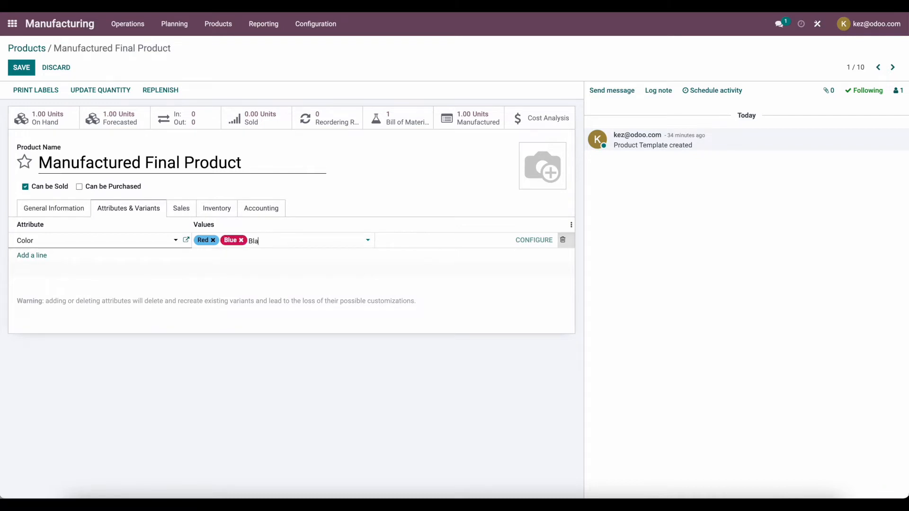
{"action": "left_click", "coordinate": [262, 259]}
{"action": "left_click", "coordinate": [27, 71]}
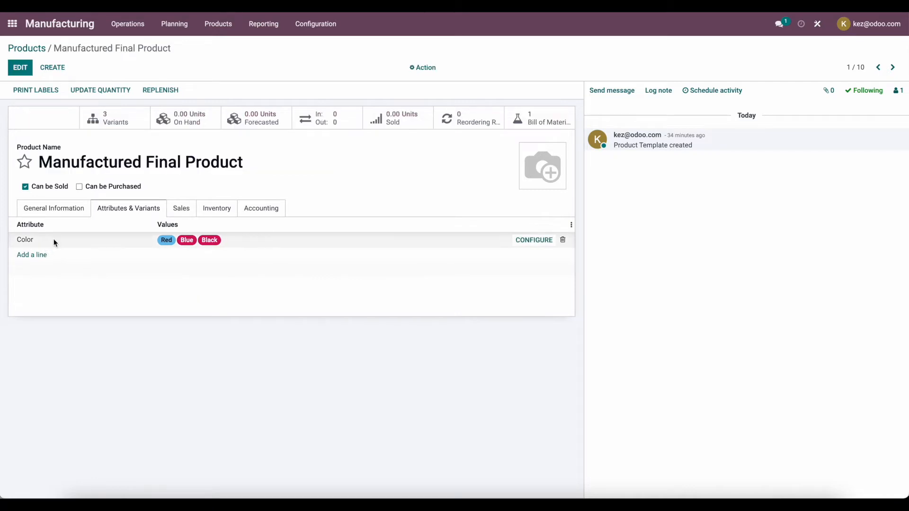
{"action": "left_click_drag", "start_coordinate": [62, 162], "coordinate": [224, 168]}
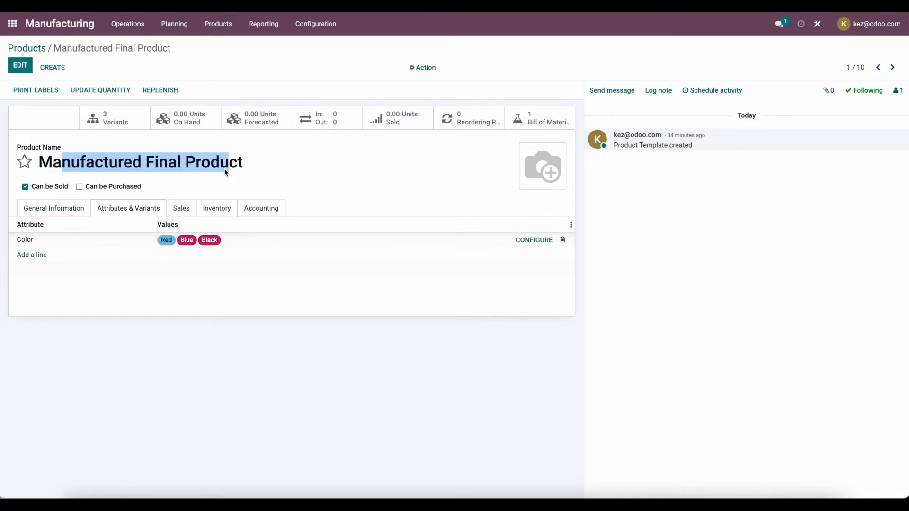
Step: Open the Raw Material 1 product and add the Color attribute to it
{"action": "left_click", "coordinate": [41, 50]}
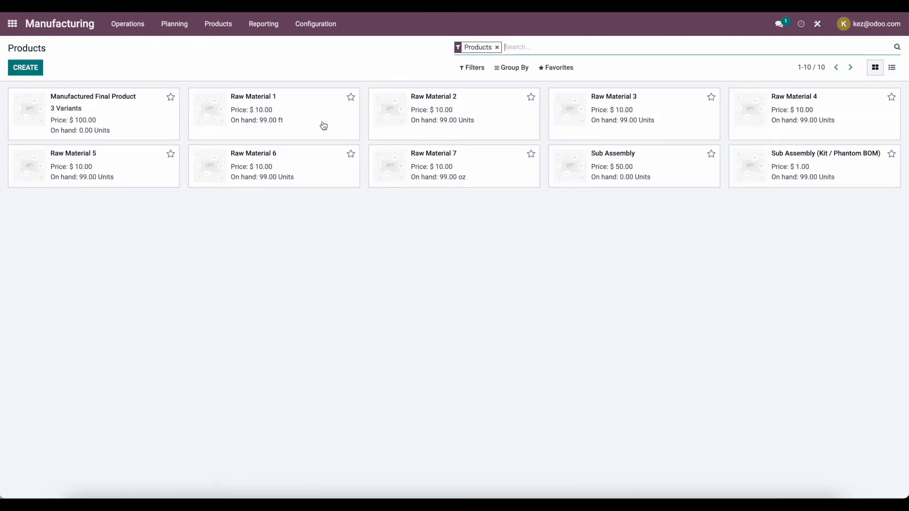
{"action": "left_click", "coordinate": [310, 120]}
{"action": "left_click", "coordinate": [163, 213]}
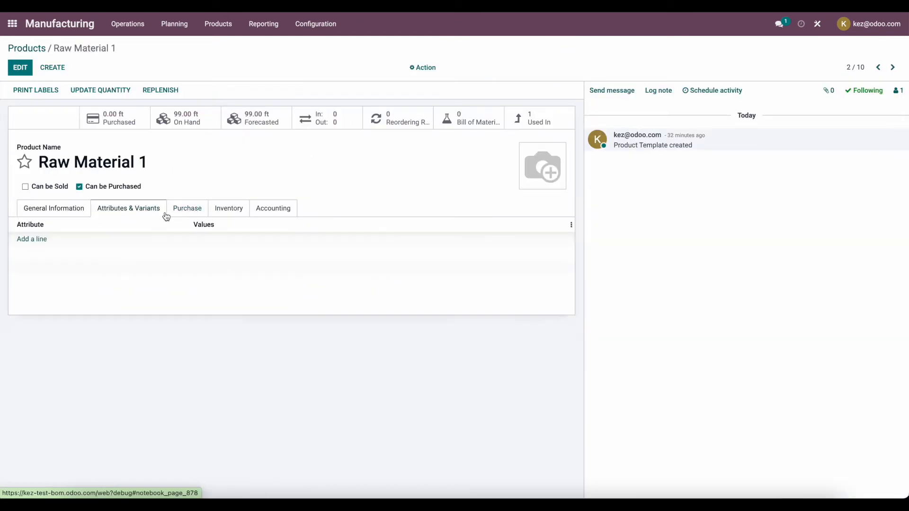
{"action": "left_click", "coordinate": [27, 243]}
{"action": "left_click", "coordinate": [69, 242]}
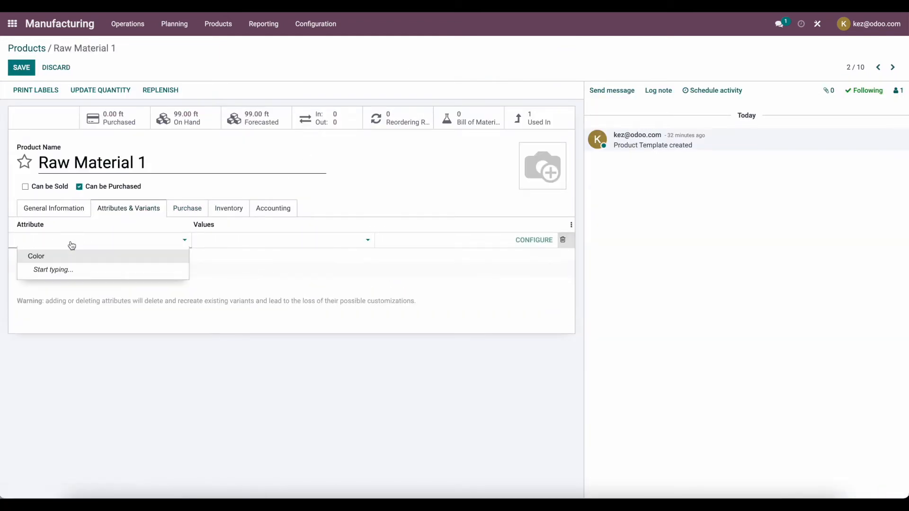
{"action": "left_click", "coordinate": [70, 257]}
Step: Assign the values Red, Black and Blue to Raw Material 1's Color attribute, and save the product
{"action": "left_click", "coordinate": [241, 242]}
{"action": "left_click", "coordinate": [237, 258]}
{"action": "left_click", "coordinate": [263, 245]}
{"action": "left_click", "coordinate": [263, 268]}
{"action": "left_click", "coordinate": [263, 239]}
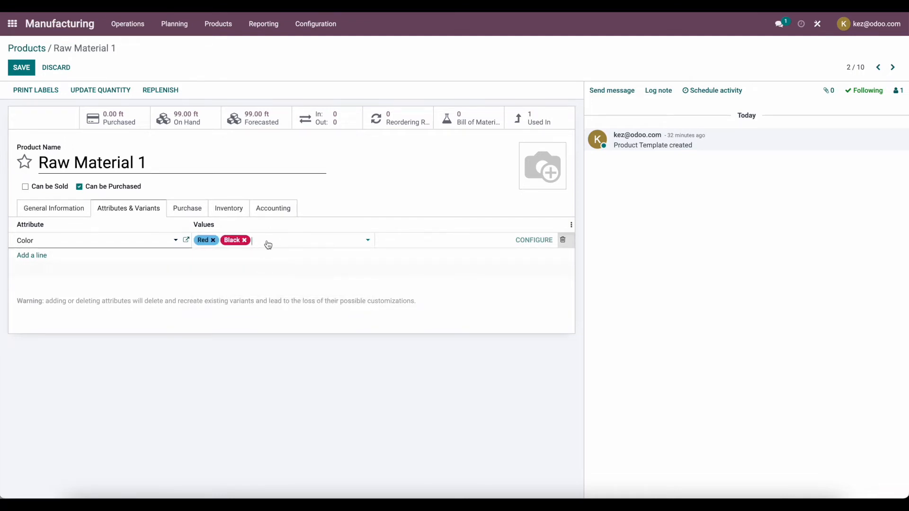
{"action": "left_click", "coordinate": [263, 256]}
{"action": "left_click", "coordinate": [24, 68]}
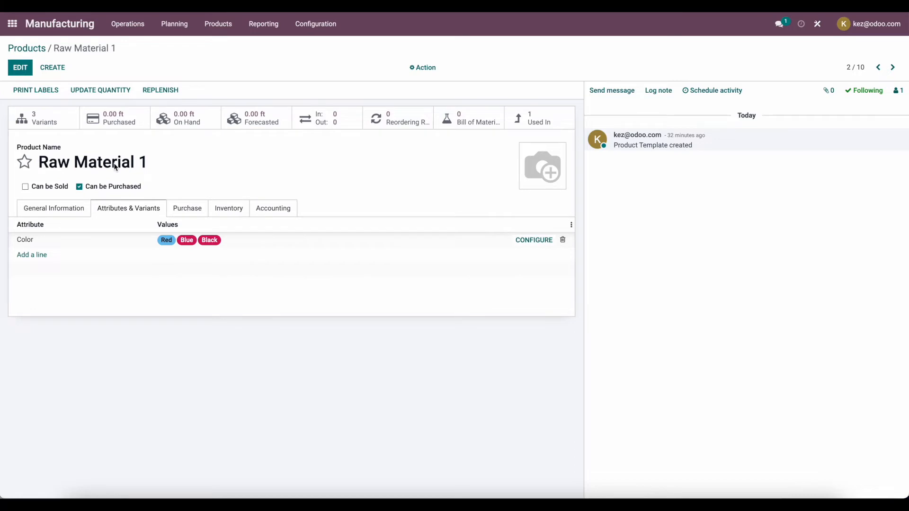
Step: Show the product variants as a list, and set the on-hand quantity of Raw Material 1 (Red) to 100
{"action": "left_click", "coordinate": [214, 32]}
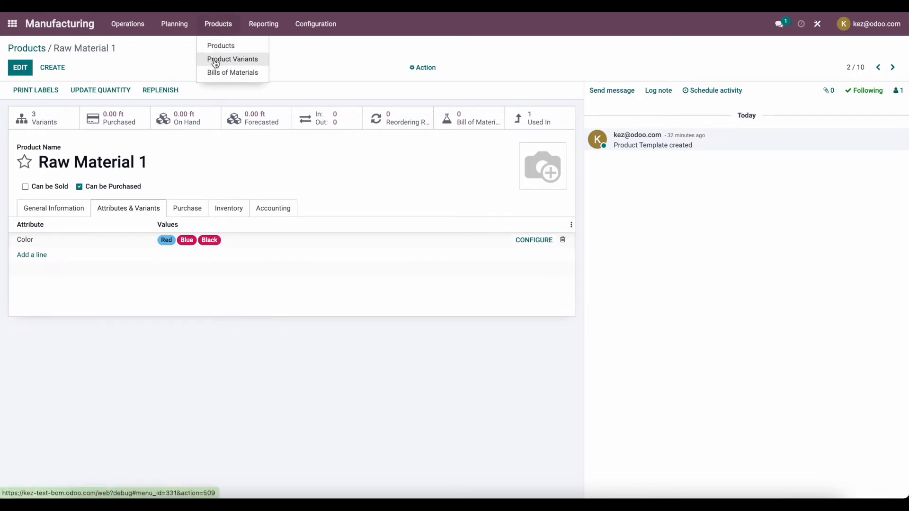
{"action": "left_click", "coordinate": [215, 61]}
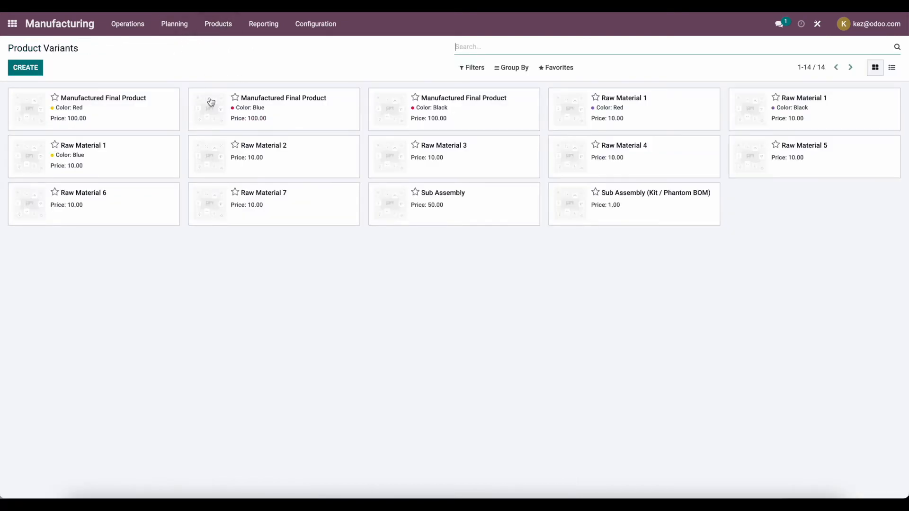
{"action": "left_click", "coordinate": [891, 67]}
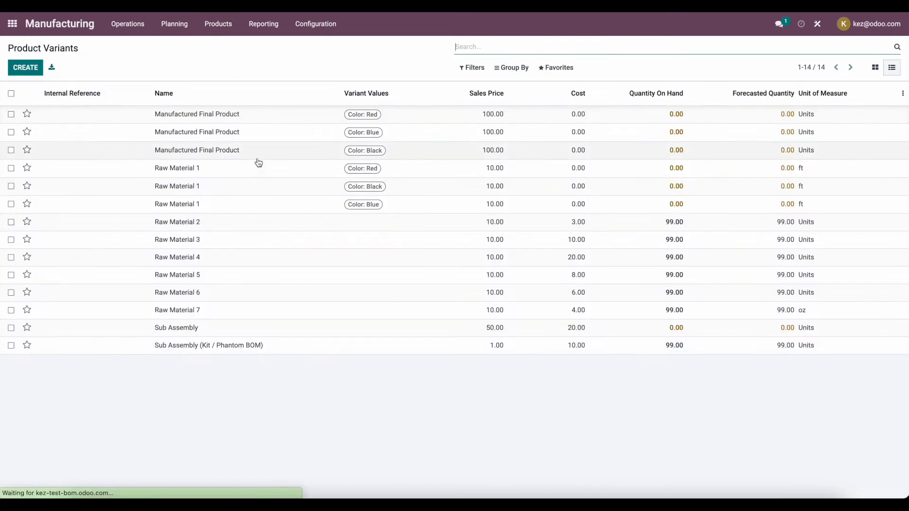
{"action": "left_click", "coordinate": [250, 170]}
{"action": "left_click", "coordinate": [100, 90]}
{"action": "type", "text": "100"}
{"action": "left_click", "coordinate": [220, 118]}
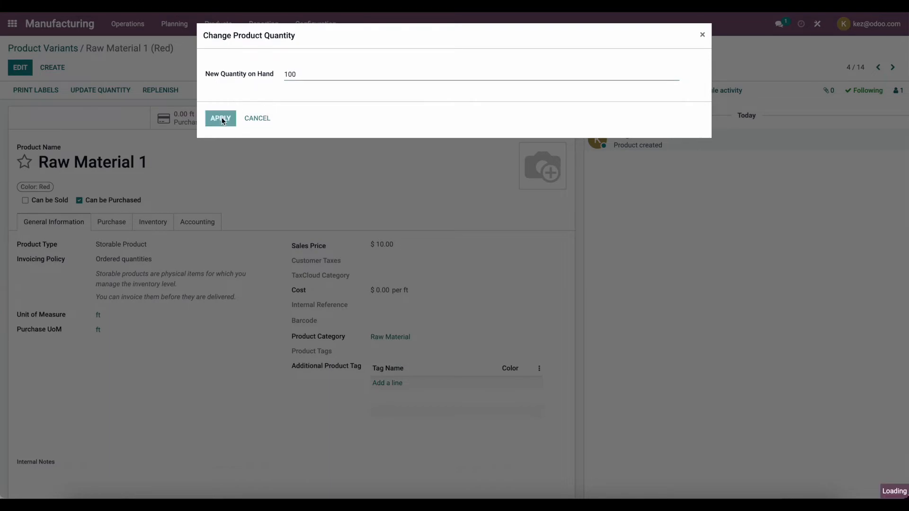
Step: Set the on-hand quantity of the Raw Material 1 (Black) variant to 100
{"action": "left_click", "coordinate": [892, 67]}
{"action": "left_click", "coordinate": [97, 90]}
{"action": "type", "text": "100"}
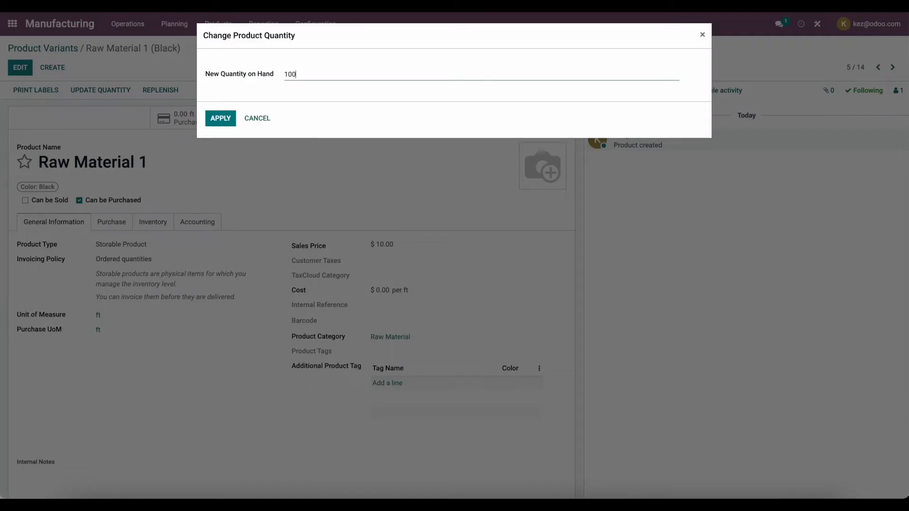
{"action": "left_click", "coordinate": [231, 121]}
Step: Set the on-hand quantity of Raw Material 1 (Blue) to 100, and return to the product variants list
{"action": "left_click", "coordinate": [893, 68]}
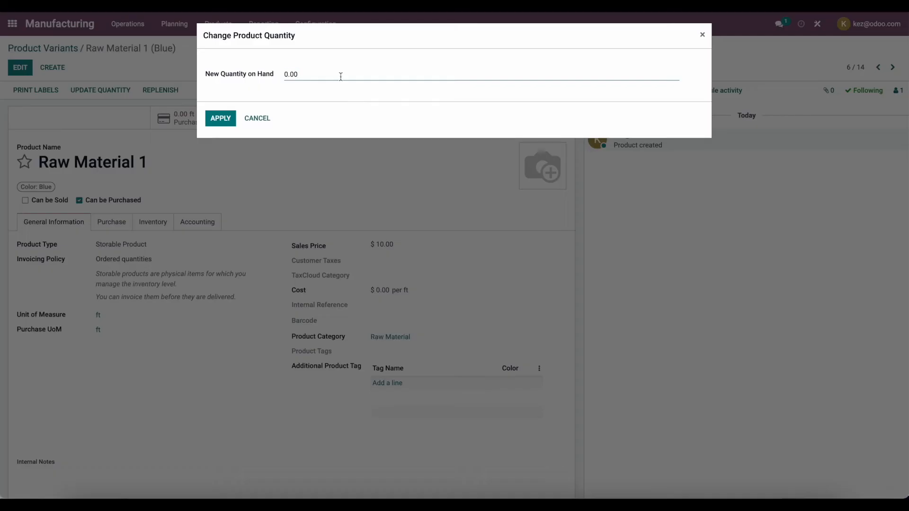
{"action": "type", "text": "100"}
{"action": "left_click", "coordinate": [234, 117]}
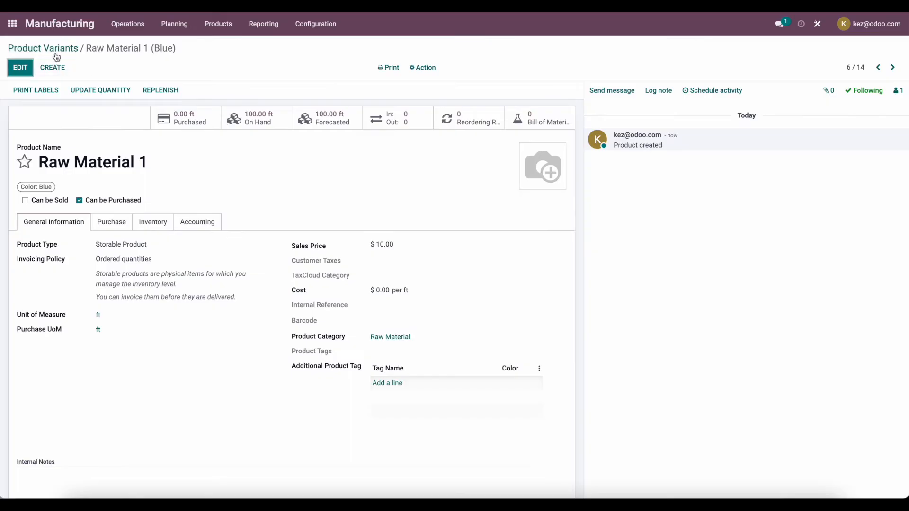
{"action": "left_click", "coordinate": [65, 50]}
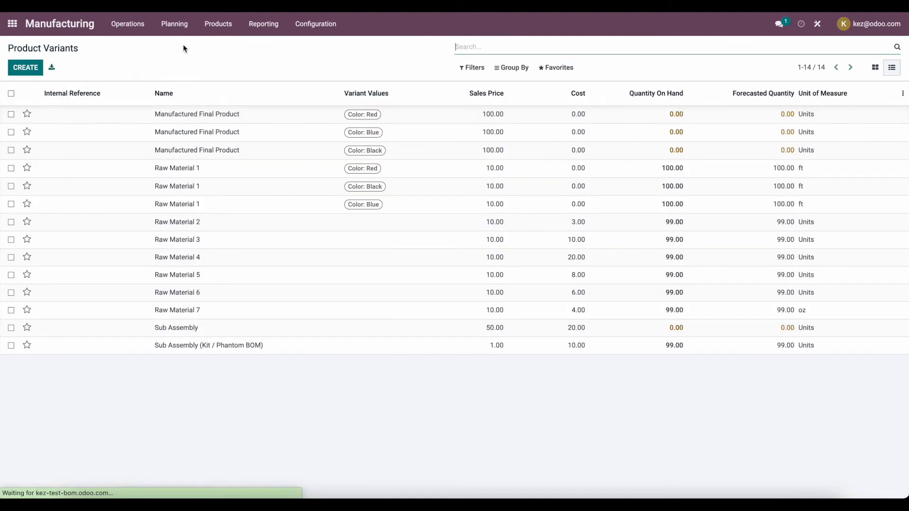
Step: Open the bill of materials of Manufactured Final Product for editing
{"action": "left_click", "coordinate": [218, 24]}
{"action": "left_click", "coordinate": [233, 74]}
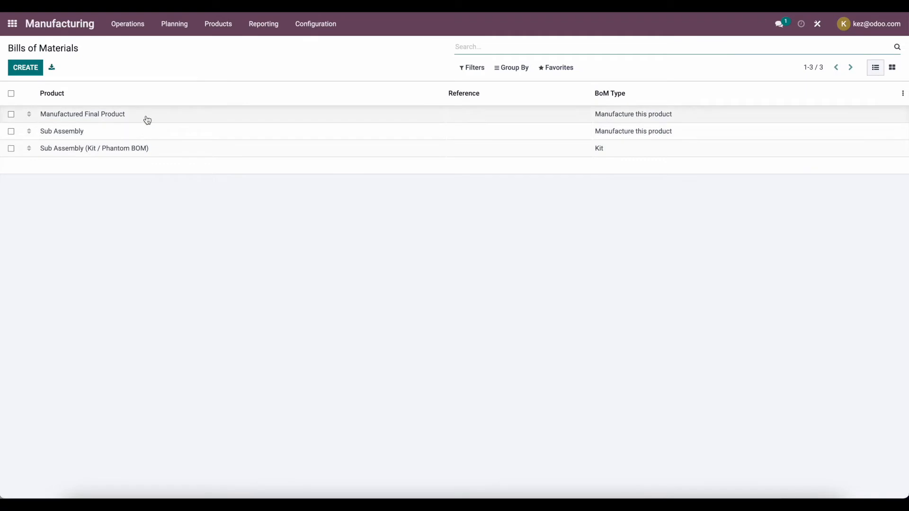
{"action": "left_click", "coordinate": [147, 119]}
{"action": "left_click", "coordinate": [23, 70]}
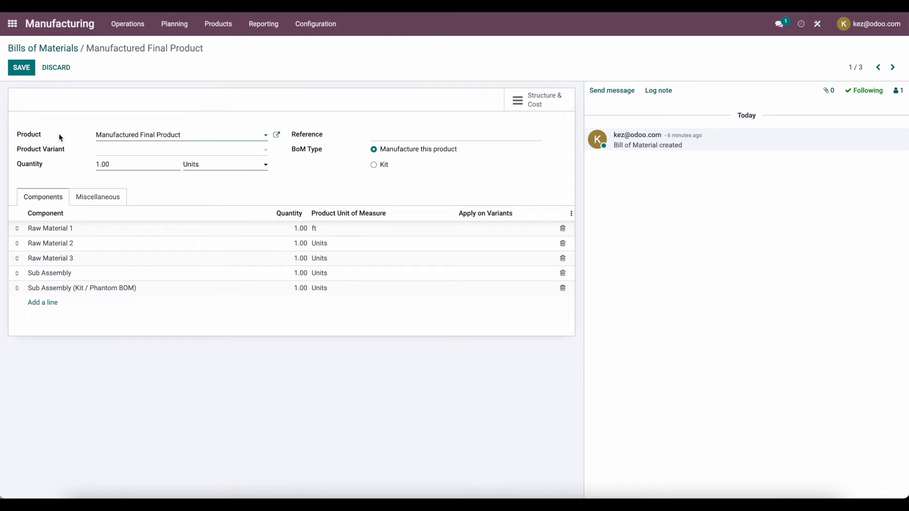
Step: Set the bill of materials' product variant to Manufactured Final Product (Red)
{"action": "left_click", "coordinate": [119, 151]}
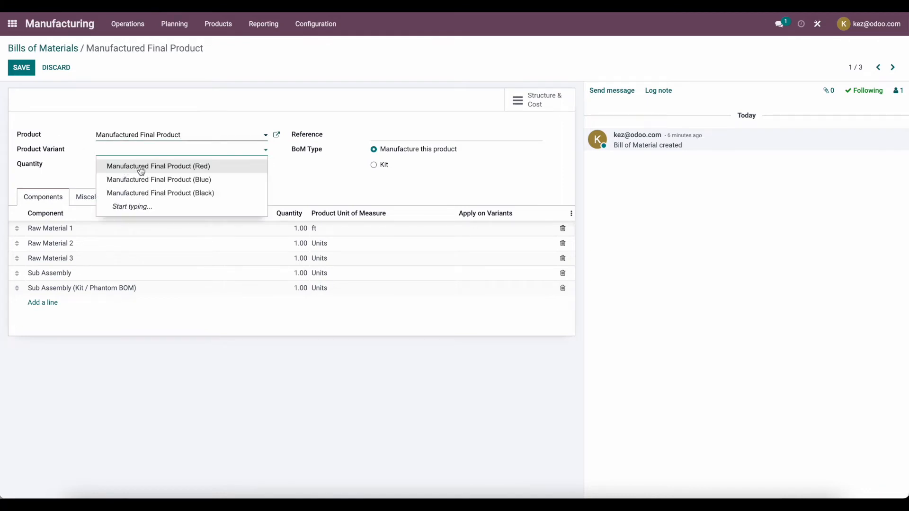
{"action": "left_click", "coordinate": [171, 168]}
{"action": "left_click", "coordinate": [196, 189]}
Step: Replace the Raw Material 1 component with its Raw Material 1 (Red) variant
{"action": "left_click", "coordinate": [67, 229]}
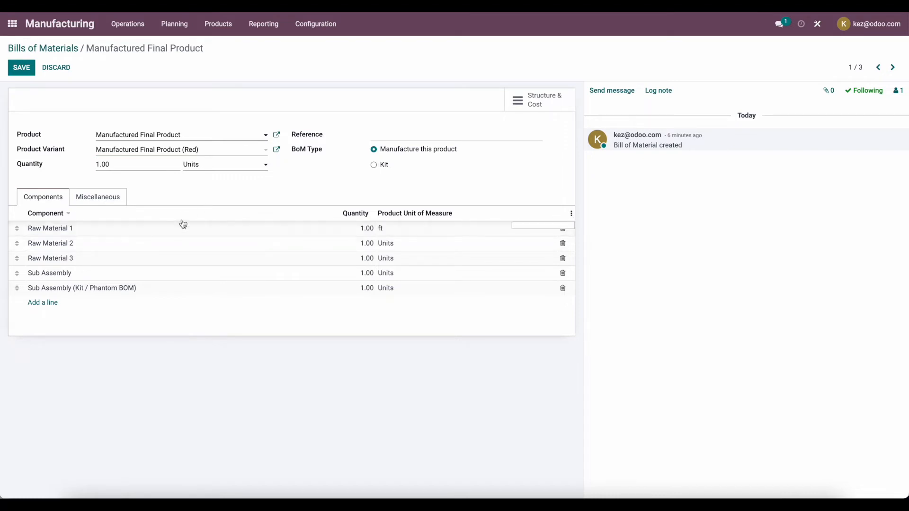
{"action": "left_click", "coordinate": [173, 232]}
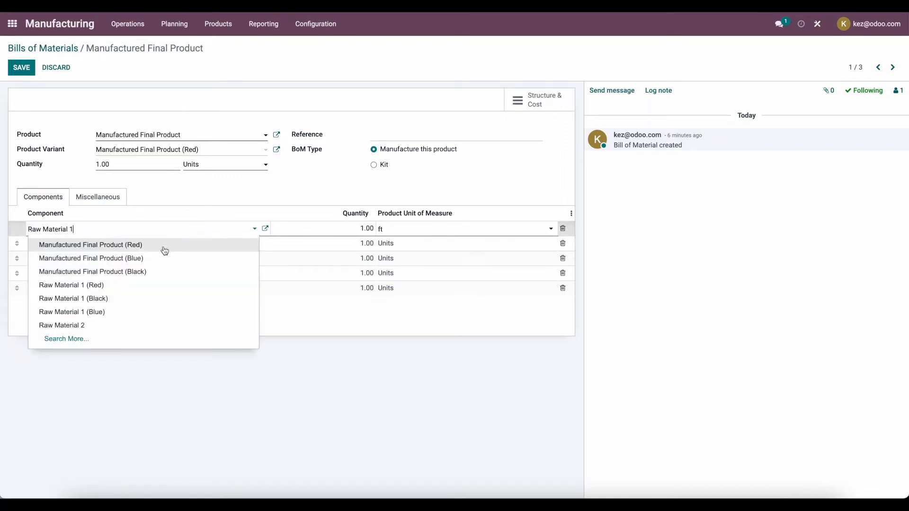
{"action": "left_click", "coordinate": [150, 287]}
{"action": "left_click", "coordinate": [156, 335]}
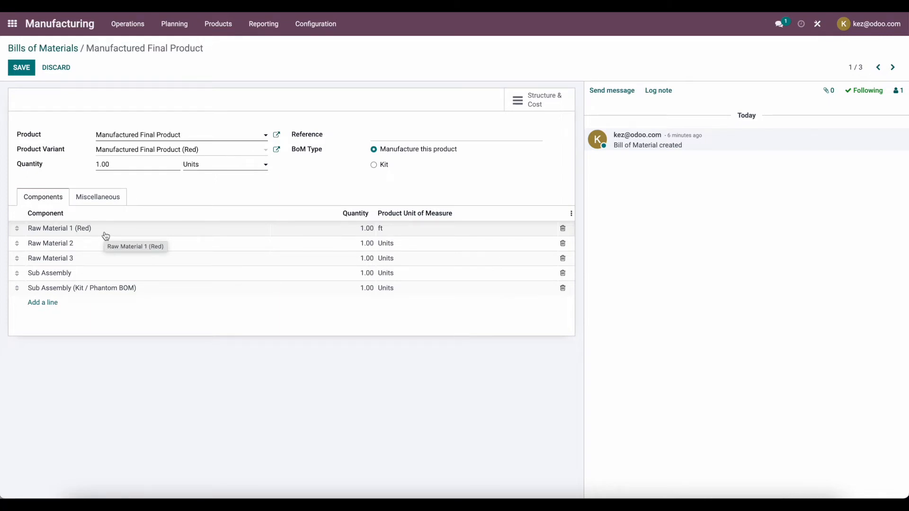
Step: Clear the product variant of the bill of materials
{"action": "left_click", "coordinate": [151, 151]}
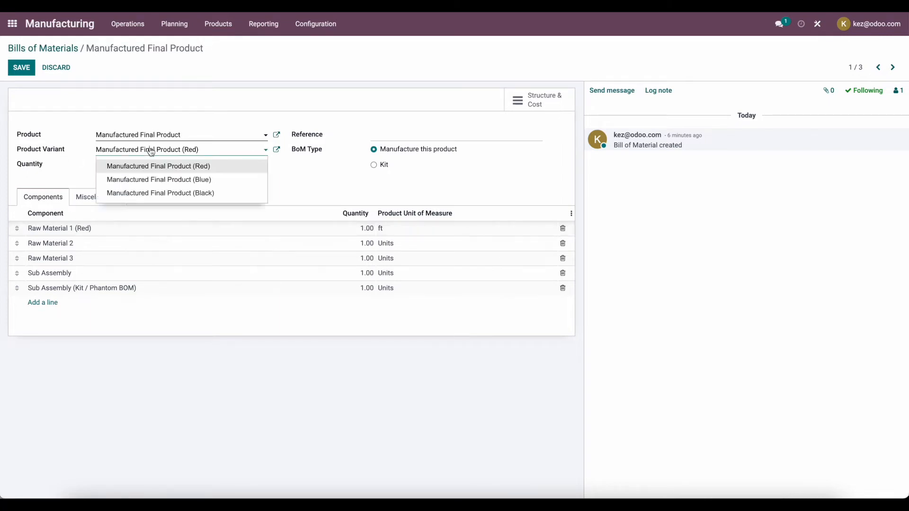
{"action": "key", "text": "ctrl+a"}
{"action": "key", "text": "BackSpace"}
{"action": "left_click", "coordinate": [154, 106]}
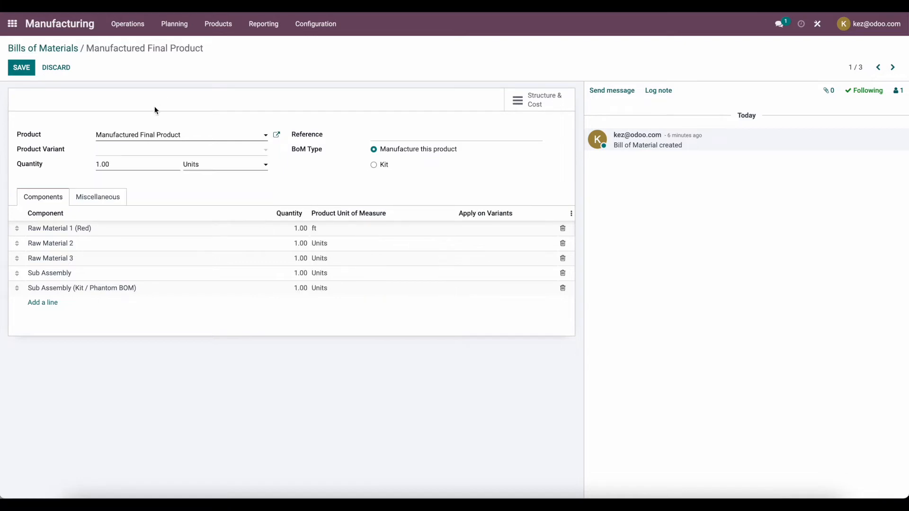
Step: Add component lines for Raw Material 1 (Black) and Raw Material 1 (Blue), and place them directly below Raw Material 1 (Red)
{"action": "left_click", "coordinate": [53, 303]}
{"action": "left_click", "coordinate": [78, 307]}
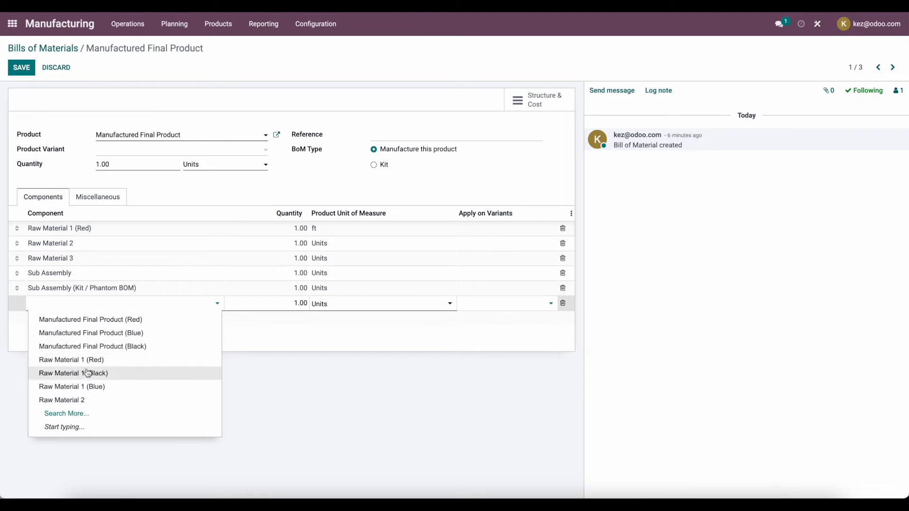
{"action": "left_click", "coordinate": [83, 362]}
{"action": "left_click", "coordinate": [52, 318]}
{"action": "left_click", "coordinate": [63, 319]}
{"action": "left_click", "coordinate": [73, 400]}
{"action": "left_click_drag", "start_coordinate": [17, 303], "coordinate": [25, 256]}
{"action": "left_click", "coordinate": [572, 213]}
{"action": "left_click", "coordinate": [514, 198]}
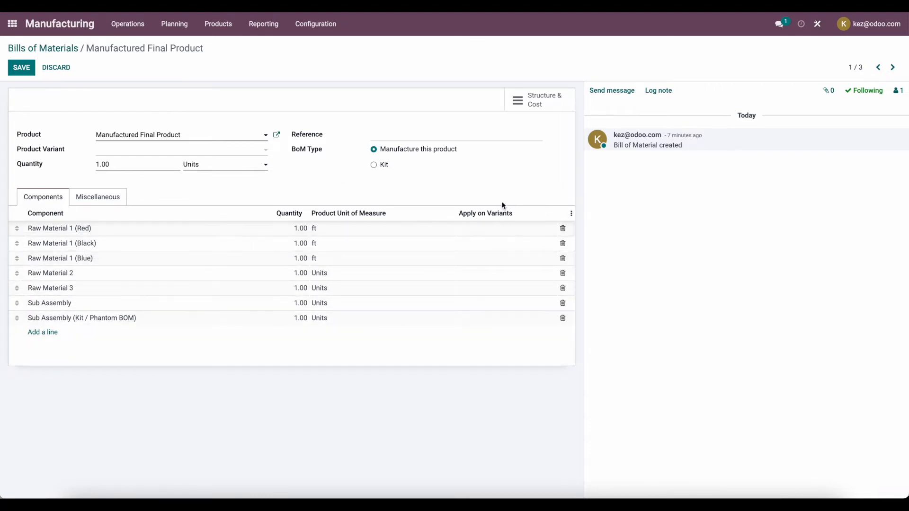
Step: Apply the Red, Black and Blue Raw Material 1 lines to the product variants of the matching color, and save the bill of materials
{"action": "left_click", "coordinate": [497, 231]}
{"action": "left_click", "coordinate": [499, 232]}
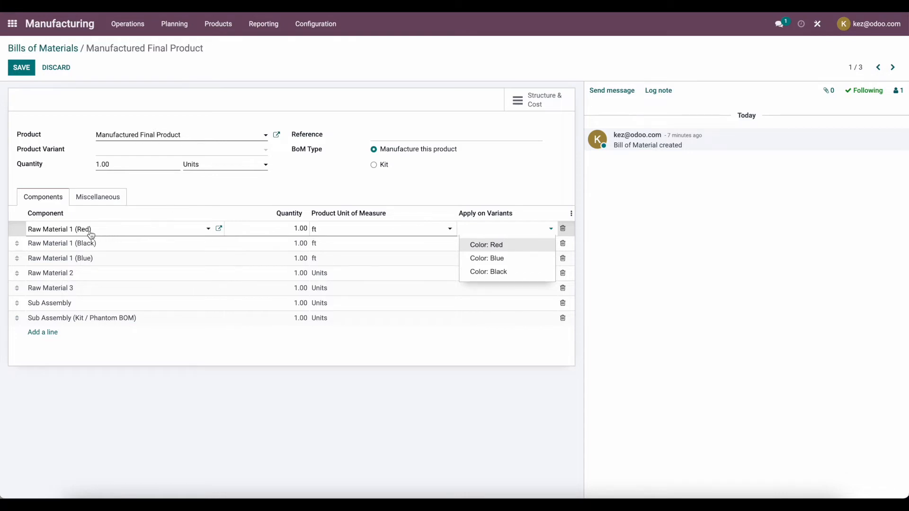
{"action": "left_click", "coordinate": [518, 246]}
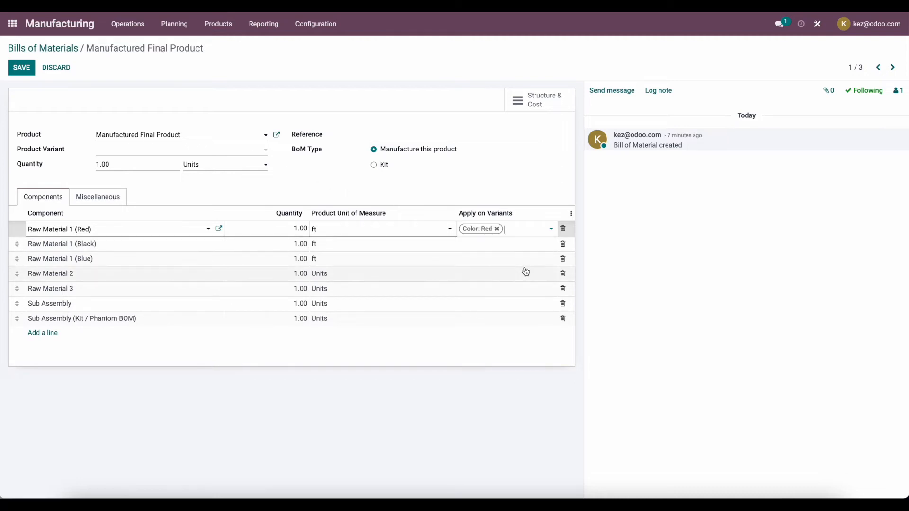
{"action": "left_click", "coordinate": [504, 245]}
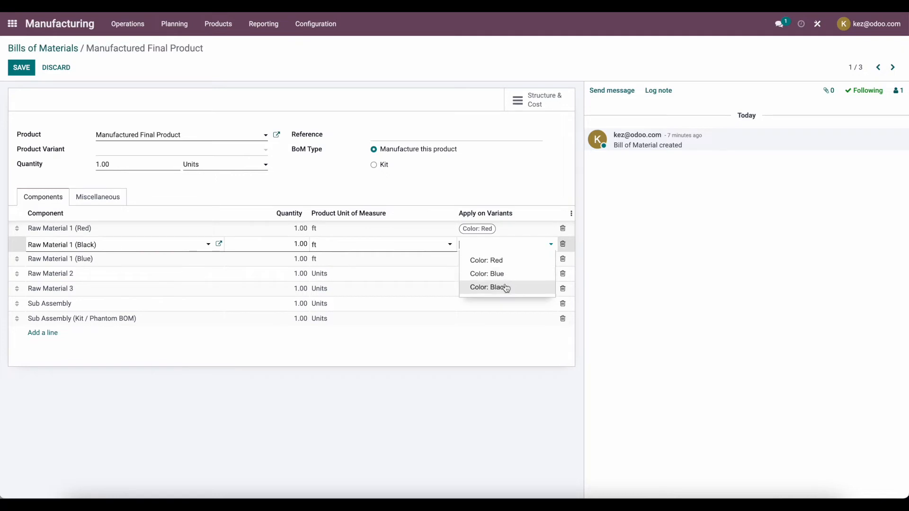
{"action": "left_click", "coordinate": [500, 286]}
{"action": "left_click", "coordinate": [501, 264]}
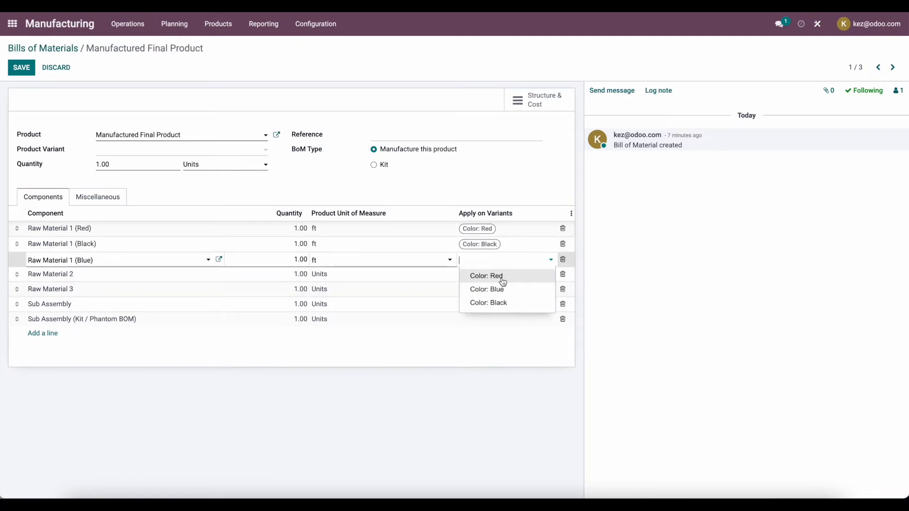
{"action": "left_click", "coordinate": [502, 285]}
{"action": "left_click", "coordinate": [487, 374]}
{"action": "left_click", "coordinate": [21, 67]}
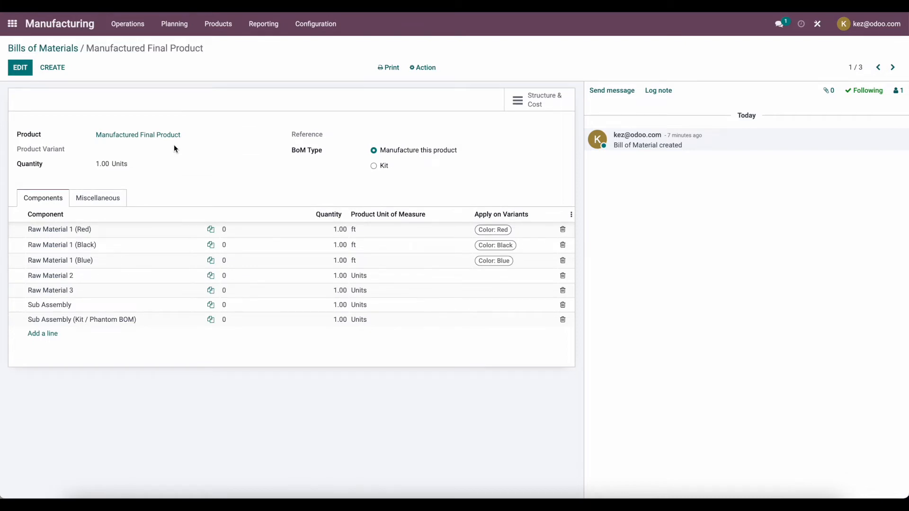
Step: Create and save a manufacturing order for Manufactured Final Product (Blue)
{"action": "left_click_drag", "start_coordinate": [189, 140], "coordinate": [93, 138]}
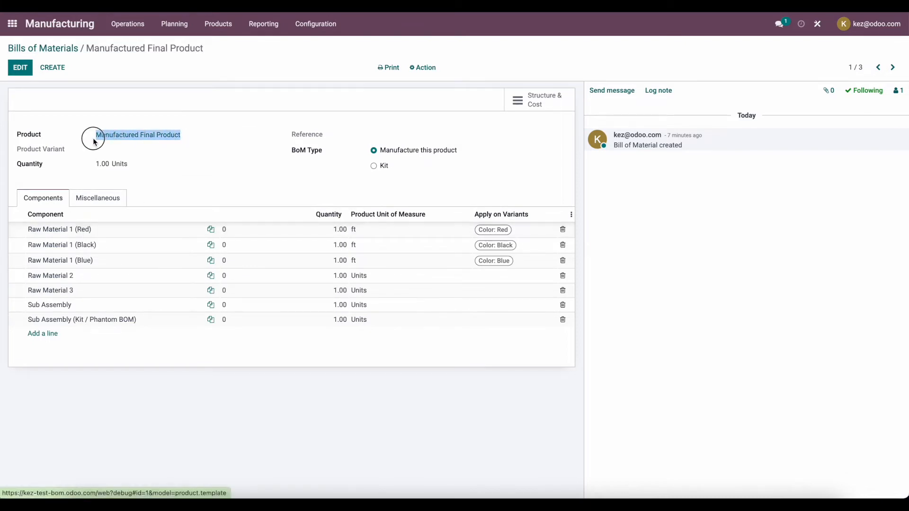
{"action": "left_click", "coordinate": [213, 23]}
{"action": "mouse_move", "coordinate": [128, 24]}
{"action": "left_click", "coordinate": [148, 51]}
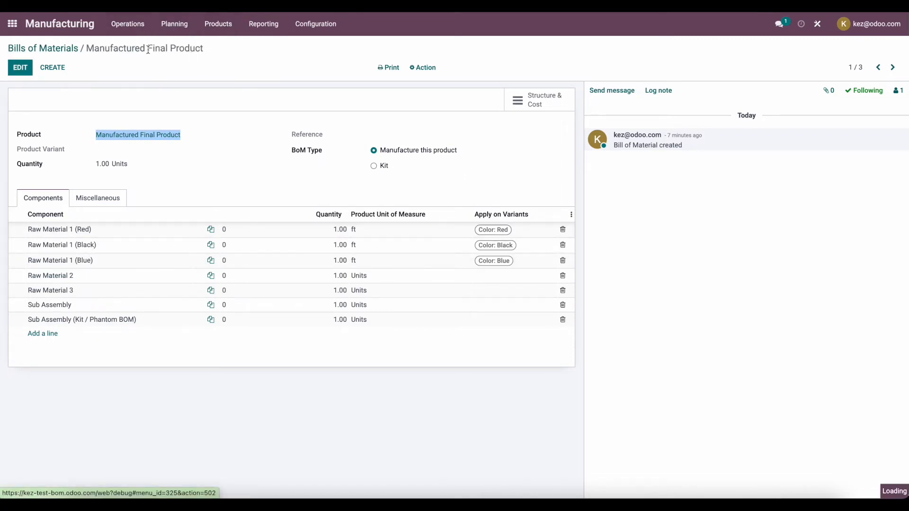
{"action": "left_click", "coordinate": [22, 67]}
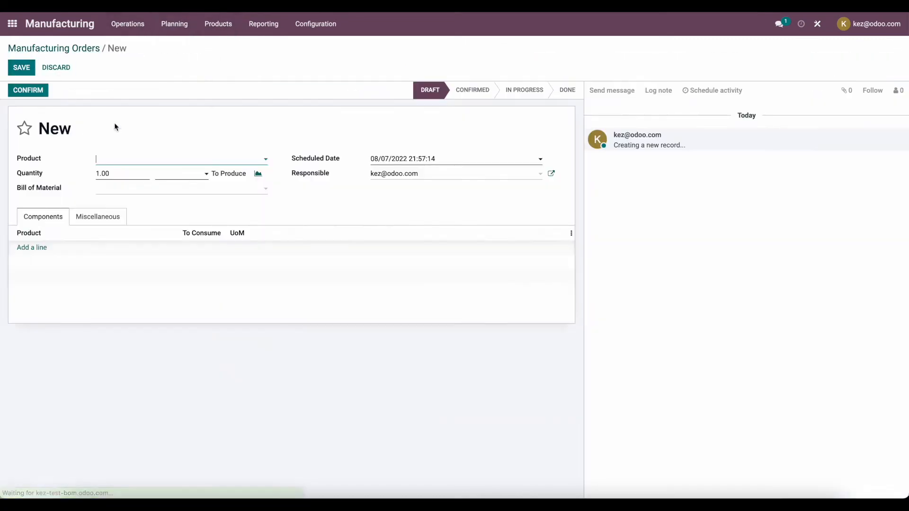
{"action": "left_click", "coordinate": [123, 158]}
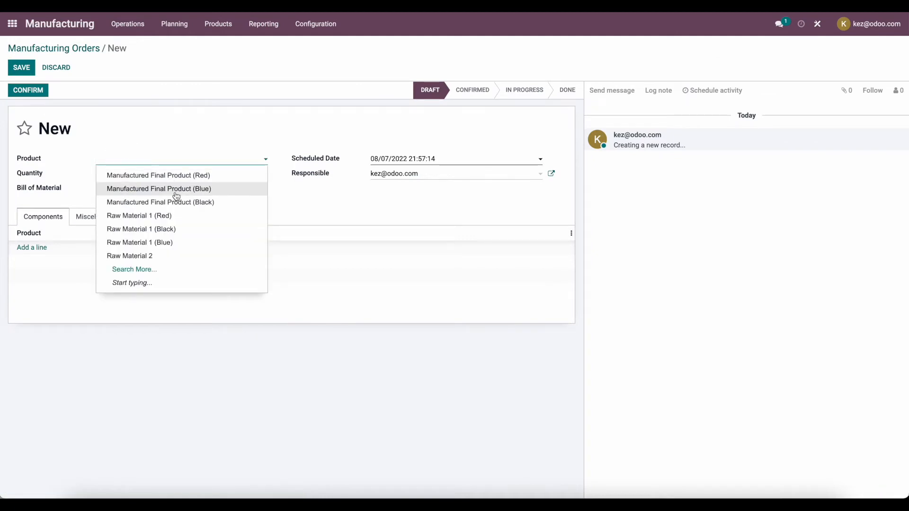
{"action": "left_click", "coordinate": [196, 189]}
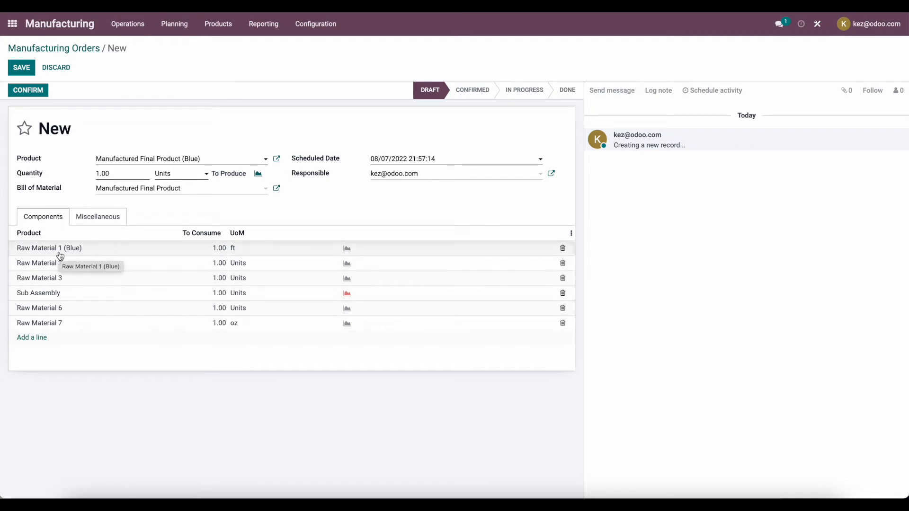
{"action": "left_click", "coordinate": [24, 69]}
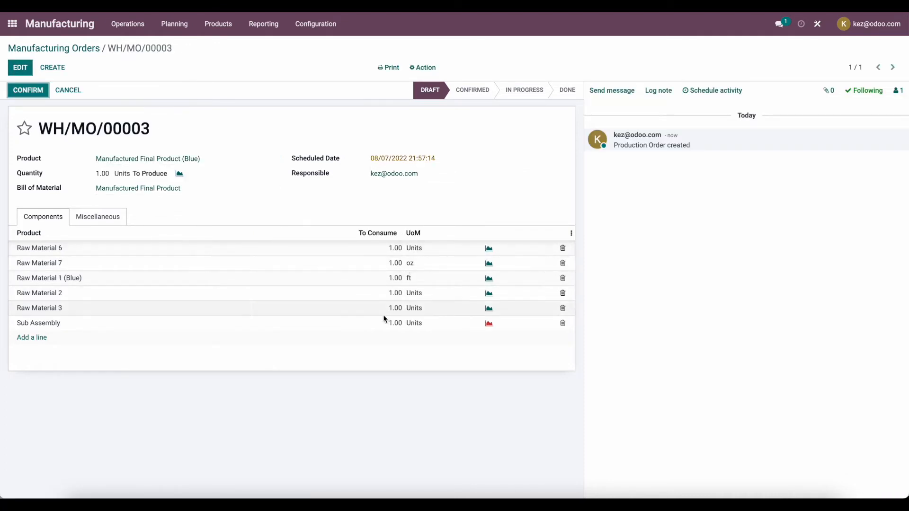
{"action": "mouse_move", "coordinate": [228, 166]}
{"action": "left_mouse_down"}
{"action": "mouse_move", "coordinate": [180, 163]}
{"action": "mouse_move", "coordinate": [219, 174]}
{"action": "left_mouse_up"}
{"action": "left_click", "coordinate": [221, 180]}
Step: Show the products overview, and switch to the BOMs workbook in Microsoft Excel
{"action": "left_click", "coordinate": [230, 24]}
{"action": "left_click", "coordinate": [230, 45]}
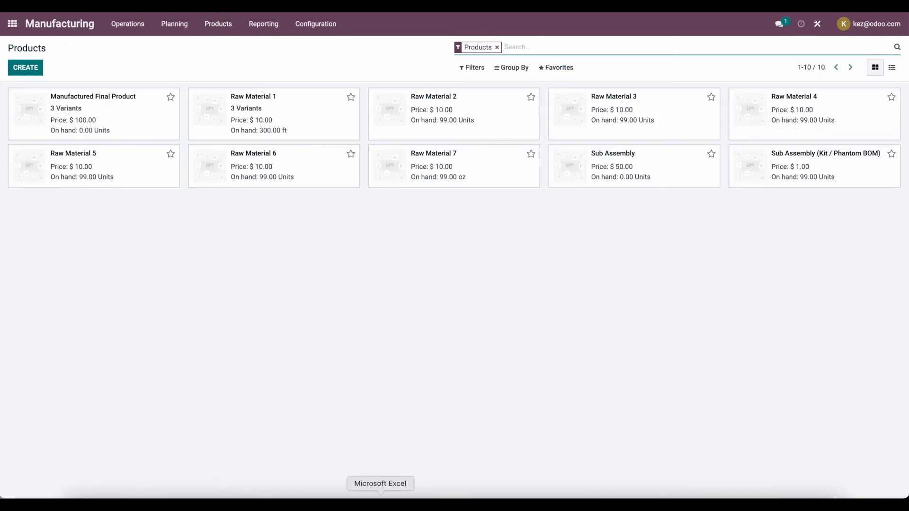
{"action": "left_click", "coordinate": [380, 502]}
{"action": "left_click", "coordinate": [227, 89]}
{"action": "left_click", "coordinate": [392, 89]}
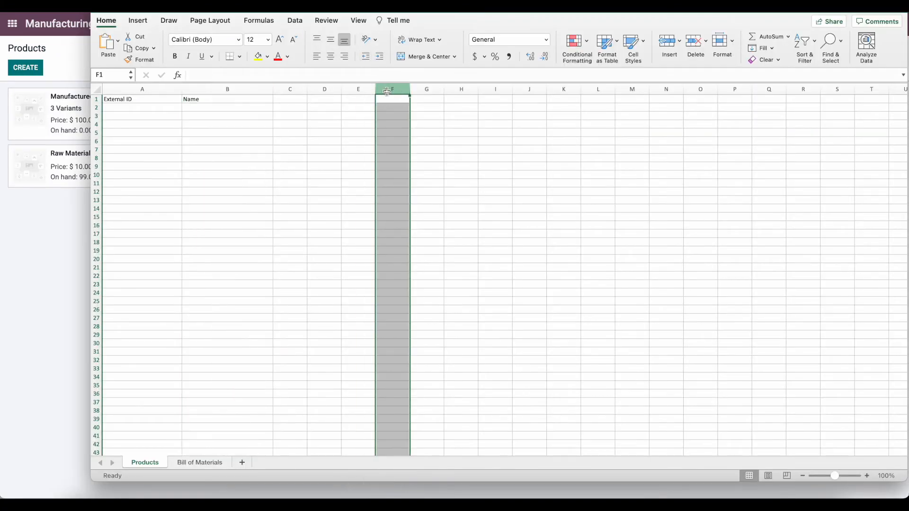
{"action": "left_click_drag", "start_coordinate": [348, 12], "coordinate": [303, 15]}
Step: Review the column headings of the Bill of Materials sheet, and return to the Products sheet
{"action": "left_click", "coordinate": [186, 193]}
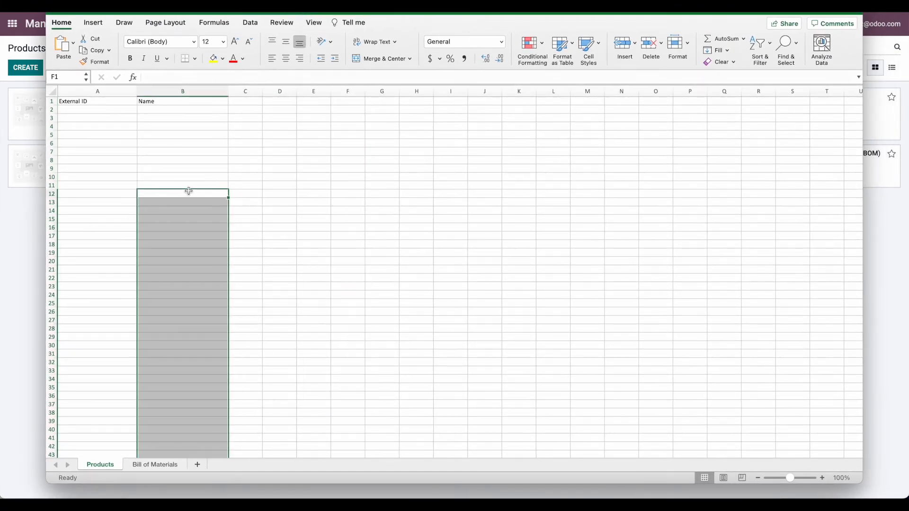
{"action": "left_click", "coordinate": [141, 466]}
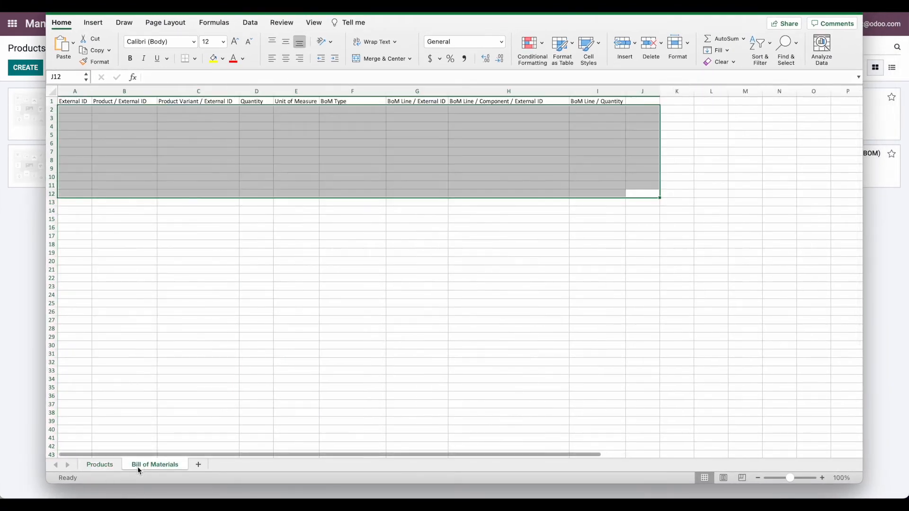
{"action": "left_click", "coordinate": [130, 361]}
{"action": "left_click", "coordinate": [107, 465]}
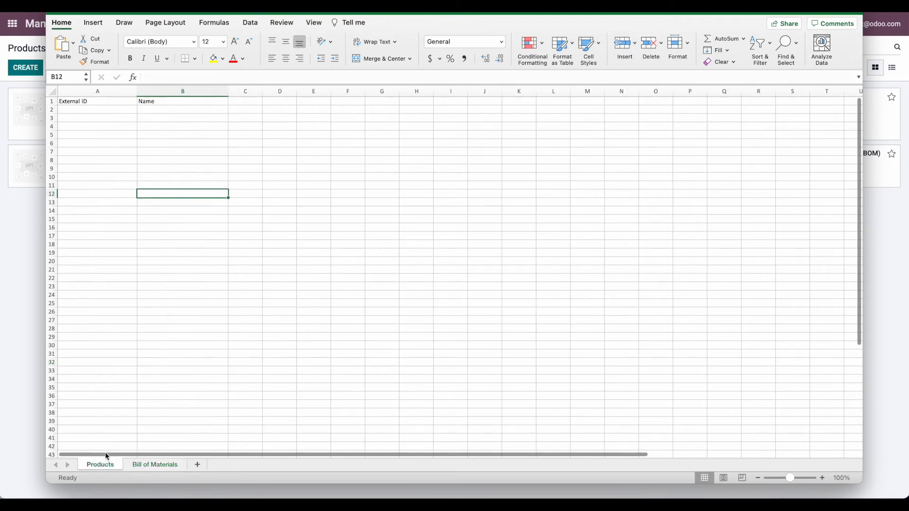
Step: Enter product_template_001 as the first External ID in A2, and fill the series down to product_template_006 in A7
{"action": "left_click", "coordinate": [122, 109]}
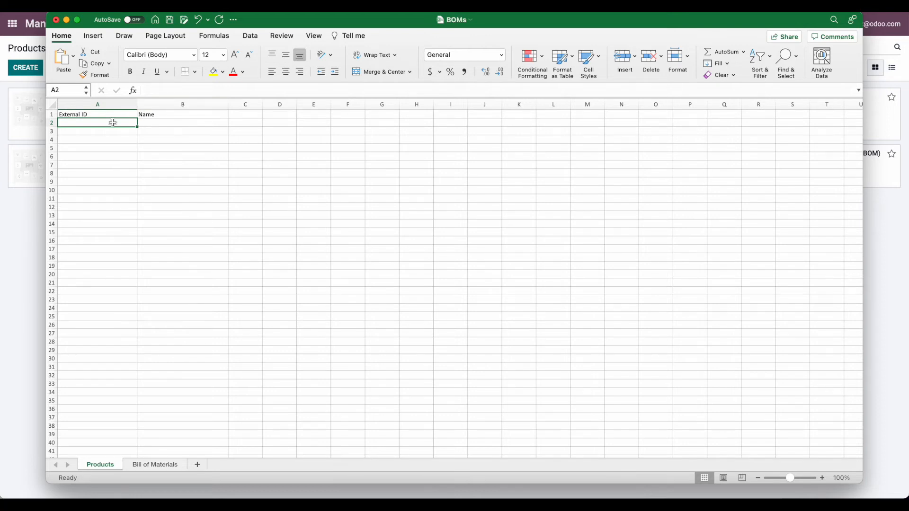
{"action": "type", "text": "product_template_"}
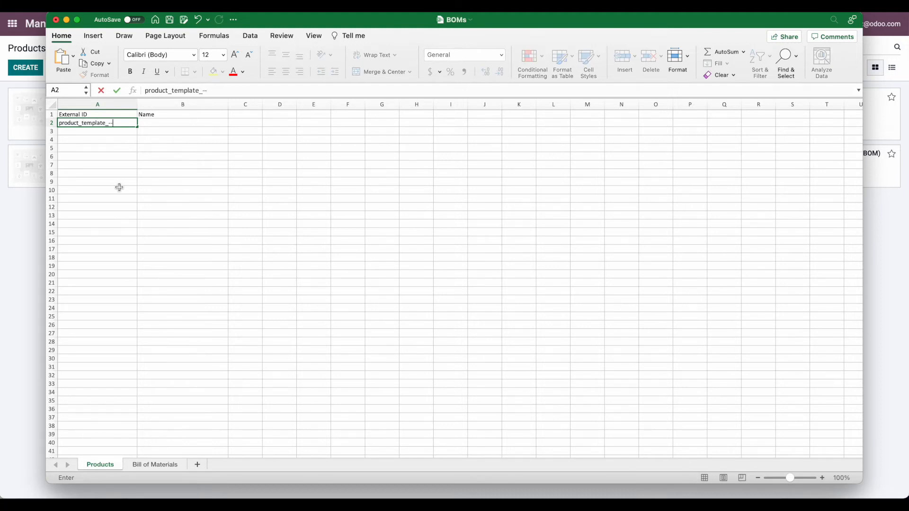
{"action": "type", "text": "001"}
{"action": "key", "text": "Return"}
{"action": "left_click", "coordinate": [129, 122]}
{"action": "left_click_drag", "start_coordinate": [139, 123], "coordinate": [135, 153]}
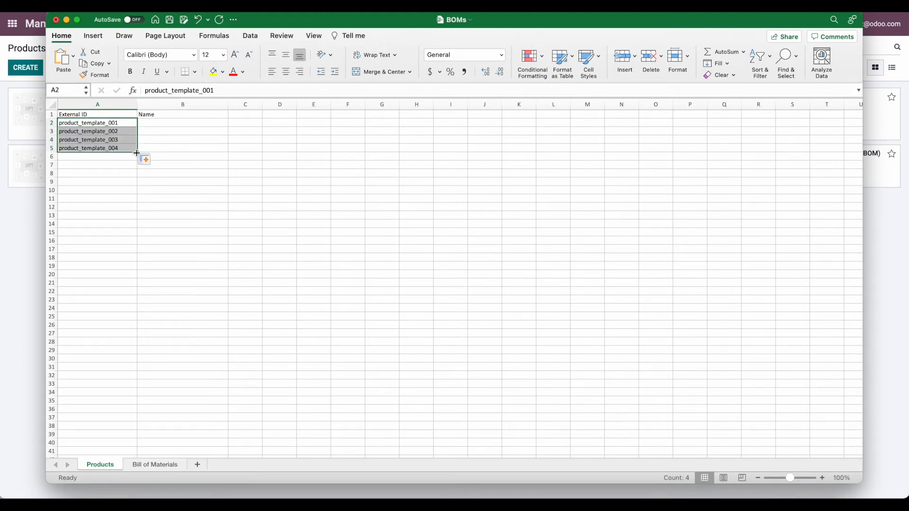
{"action": "left_click_drag", "start_coordinate": [137, 154], "coordinate": [136, 166]}
Step: Enter Product 001, Product 002 and Product 003 in the Name column for the first three External IDs
{"action": "left_click", "coordinate": [156, 134]}
{"action": "left_click", "coordinate": [156, 124]}
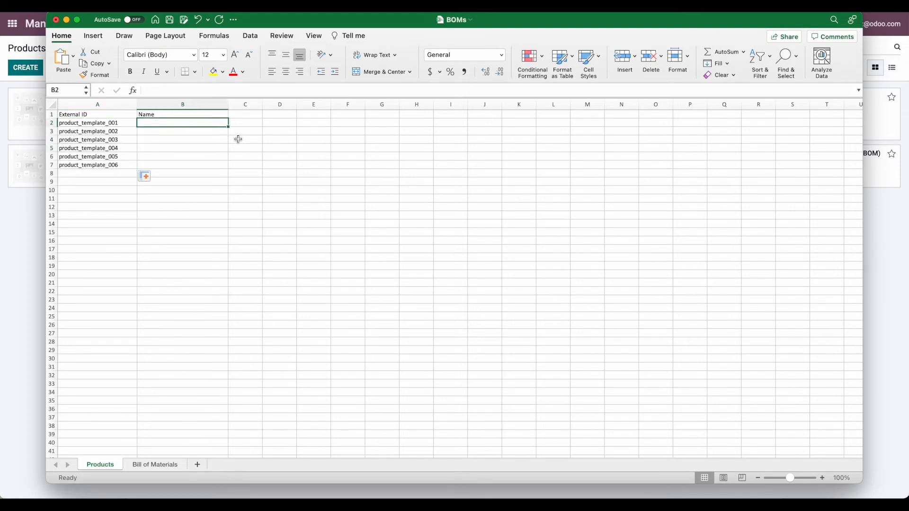
{"action": "type", "text": "Produi"}
{"action": "key", "text": "BackSpace"}
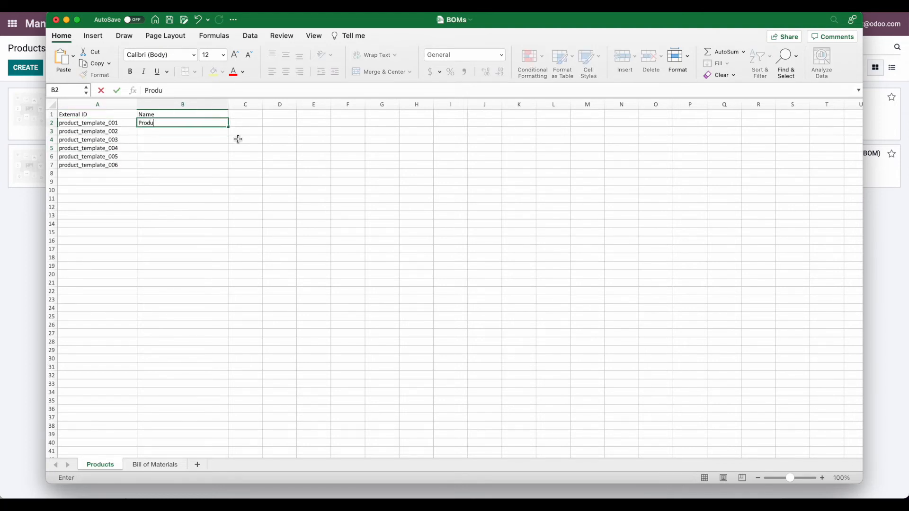
{"action": "type", "text": "ct 001"}
{"action": "key", "text": "Return"}
{"action": "type", "text": "Prouc"}
{"action": "key", "text": "BackSpace"}
{"action": "key", "text": "BackSpace"}
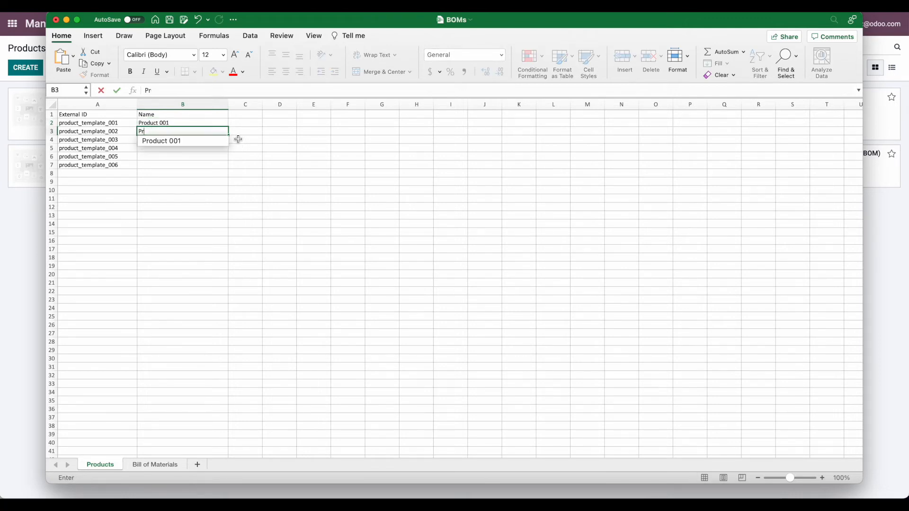
{"action": "type", "text": "oduct 002"}
{"action": "key", "text": "Return"}
{"action": "type", "text": "Produ"}
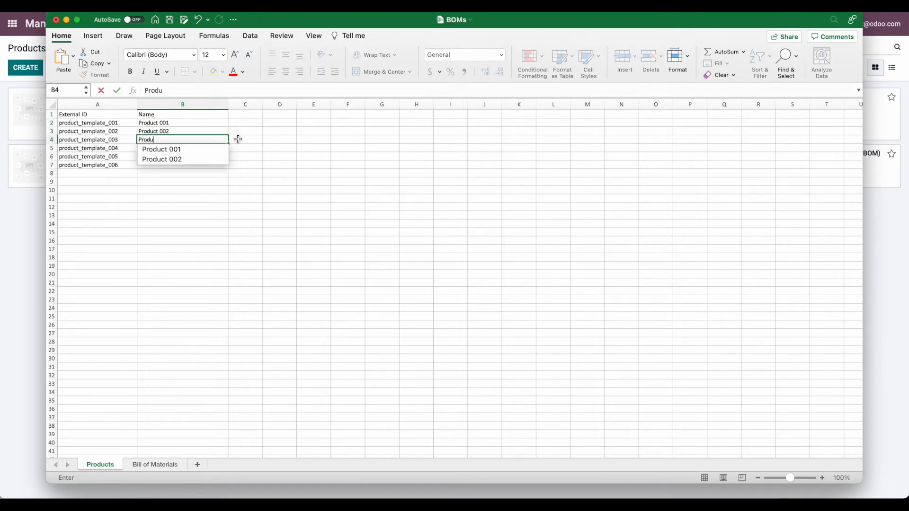
{"action": "type", "text": "ct 003"}
{"action": "key", "text": "Return"}
Step: Extend the product name series down to Product 006 in B7
{"action": "left_click", "coordinate": [219, 141]}
{"action": "left_click_drag", "start_coordinate": [225, 124], "coordinate": [223, 166]}
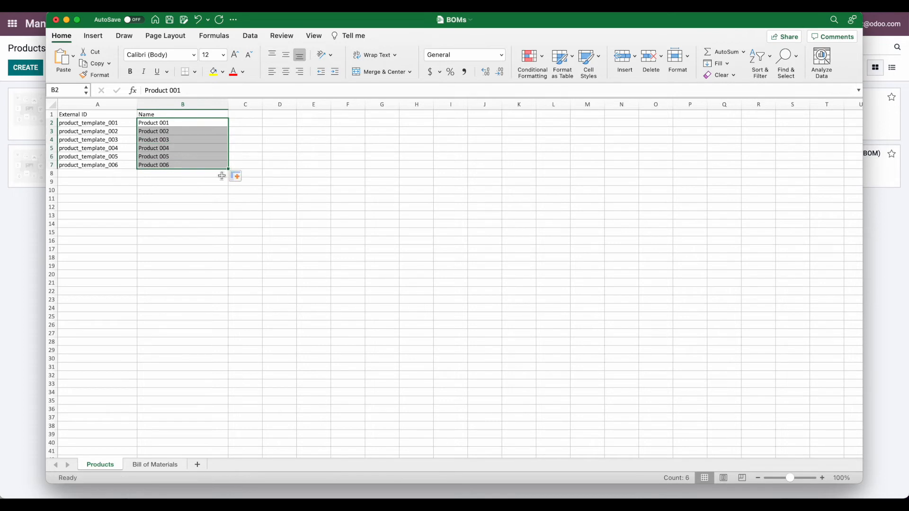
{"action": "left_click", "coordinate": [185, 197]}
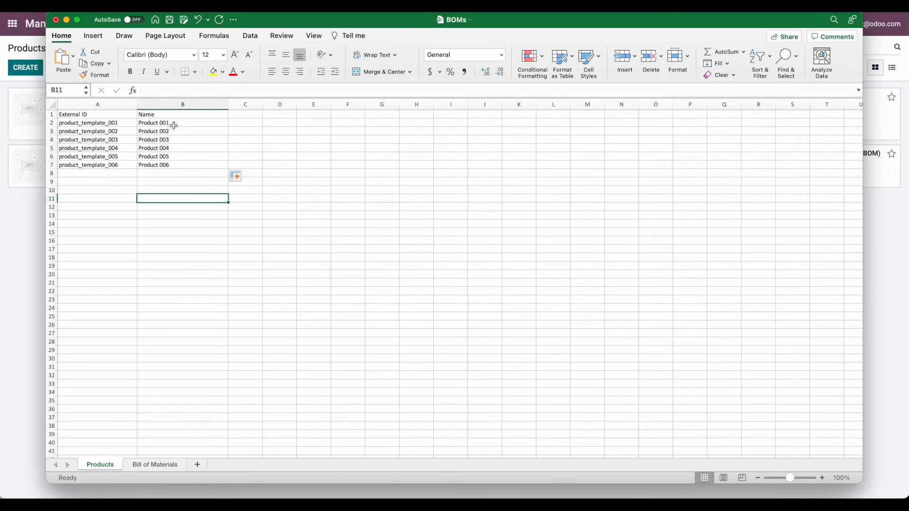
Step: Save the BOMs workbook, and check the External IDs and product names listed in the Products sheet
{"action": "left_click", "coordinate": [166, 187]}
{"action": "left_click", "coordinate": [149, 197]}
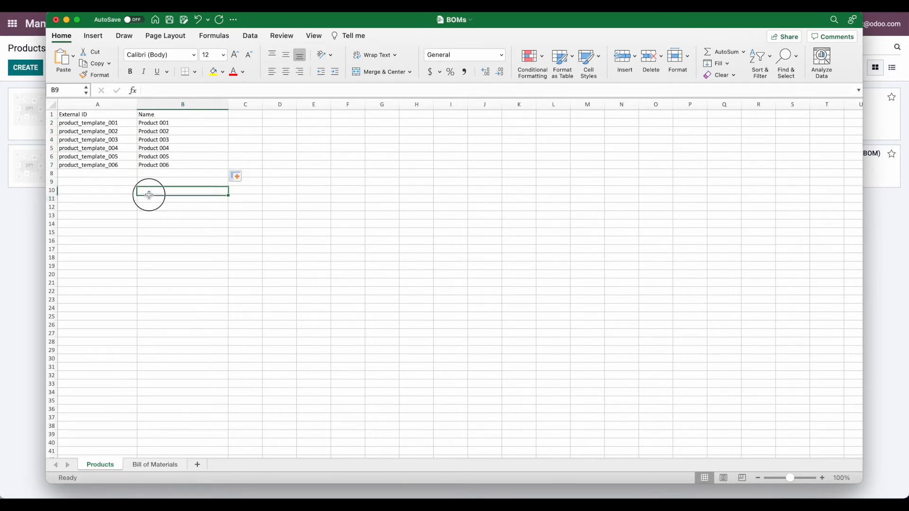
{"action": "key", "text": "super+s"}
{"action": "left_click_drag", "start_coordinate": [107, 123], "coordinate": [107, 157]}
{"action": "left_click_drag", "start_coordinate": [169, 124], "coordinate": [162, 163]}
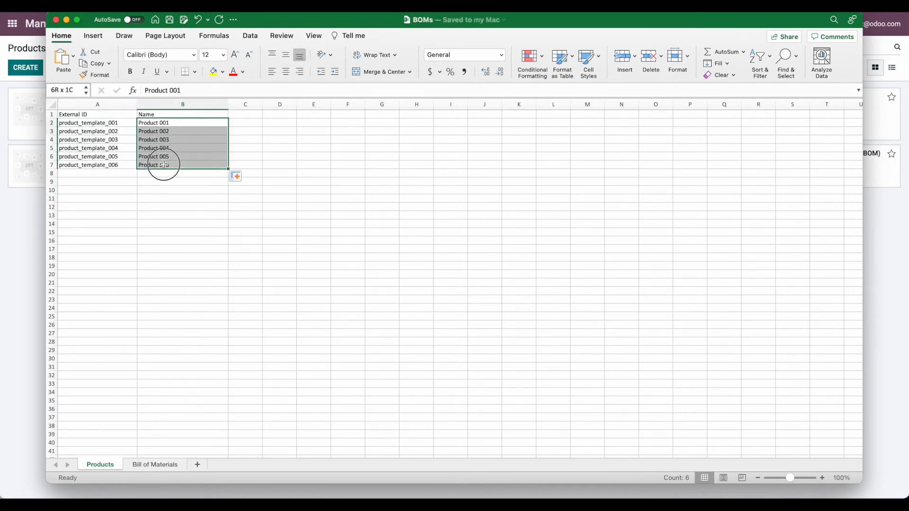
{"action": "left_click", "coordinate": [159, 198]}
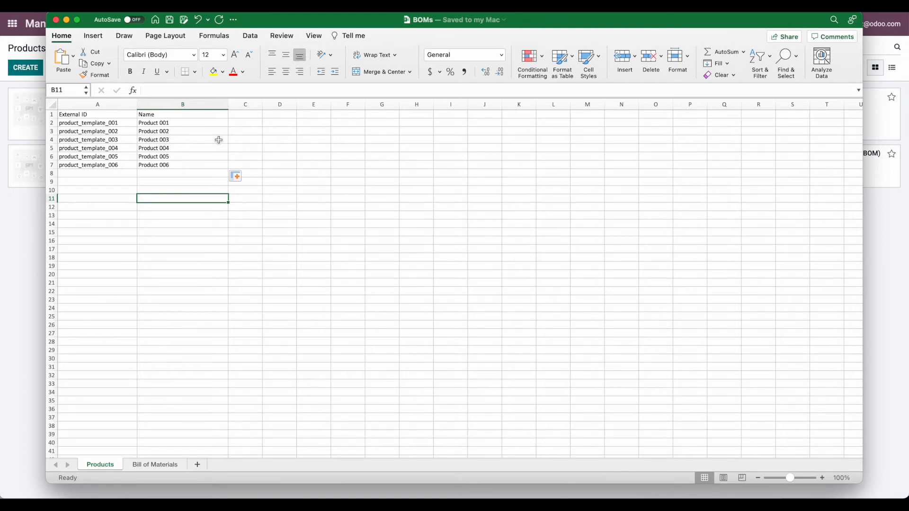
{"action": "left_click", "coordinate": [149, 247]}
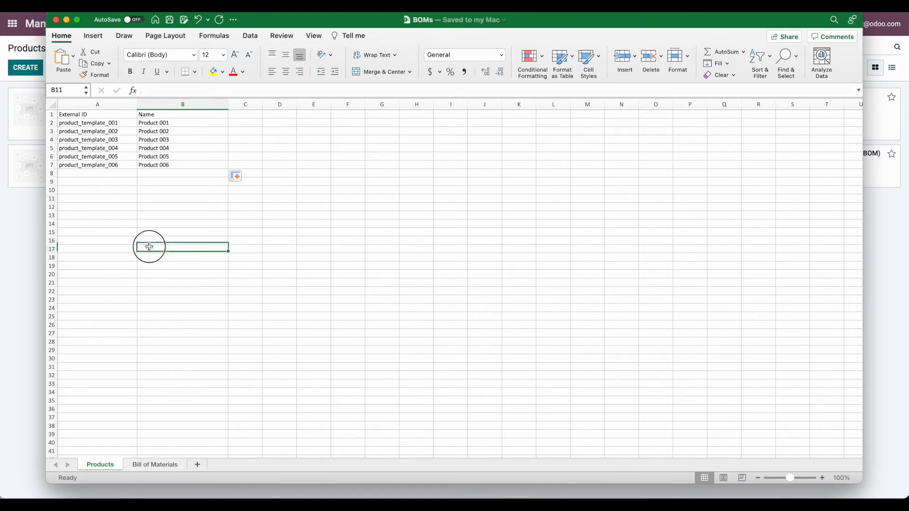
{"action": "left_click", "coordinate": [145, 463]}
{"action": "left_click", "coordinate": [128, 214]}
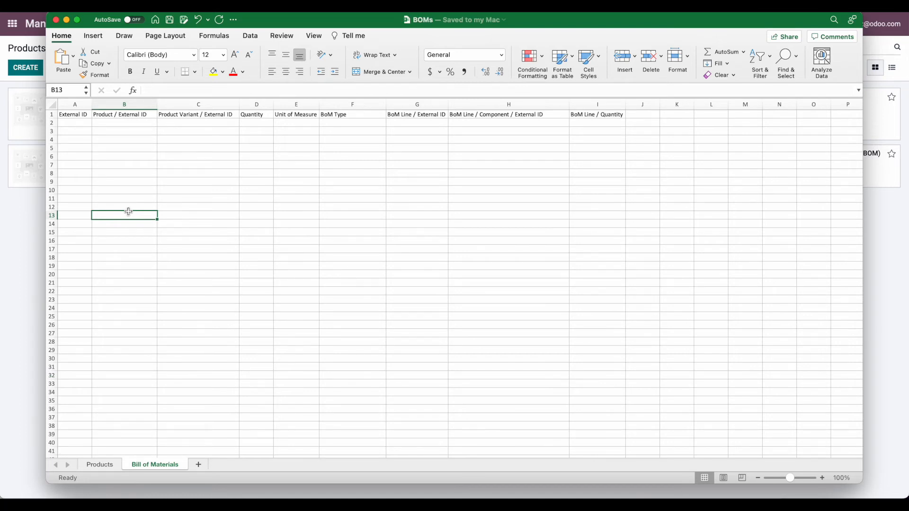
{"action": "left_click", "coordinate": [100, 465]}
{"action": "left_click", "coordinate": [151, 122]}
{"action": "key", "text": "super+c"}
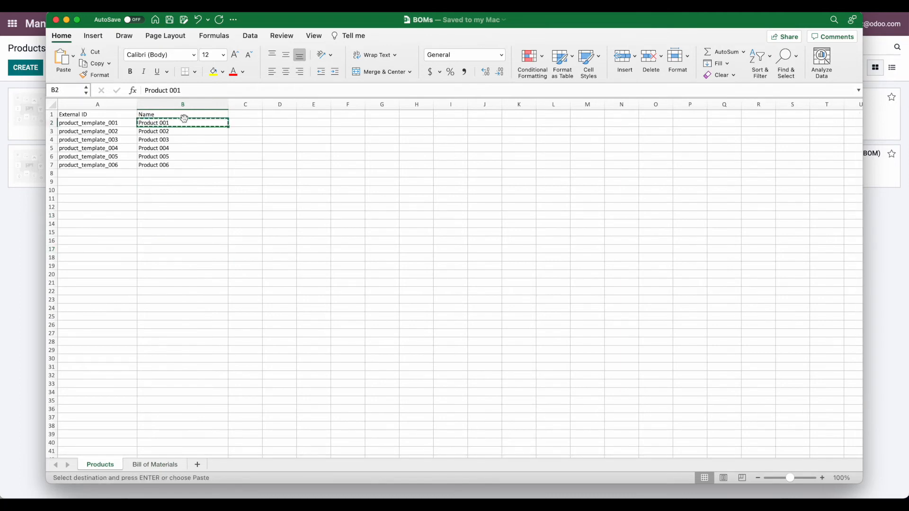
{"action": "left_click_drag", "start_coordinate": [184, 131], "coordinate": [183, 141]}
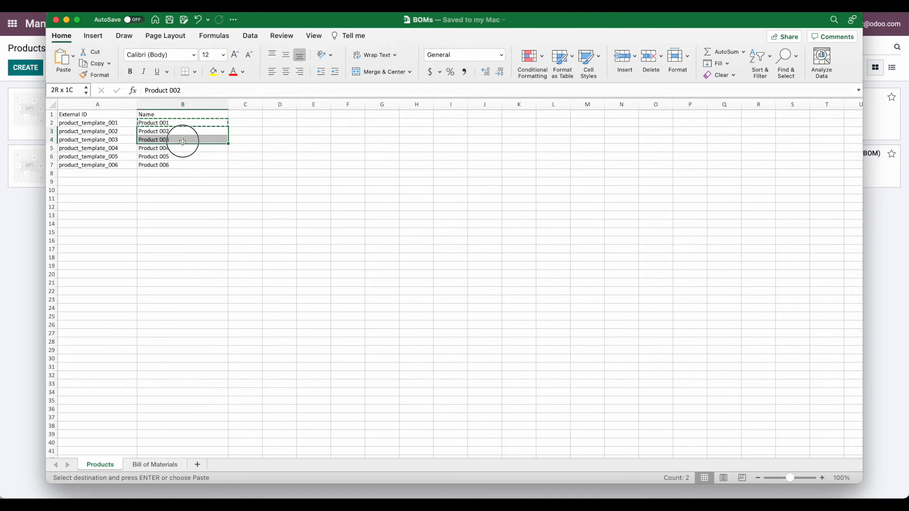
Step: Copy product_template_001 from the Products sheet into the Product / External ID cell B2 of the Bill of Materials sheet
{"action": "left_click", "coordinate": [116, 124]}
{"action": "key", "text": "super+c"}
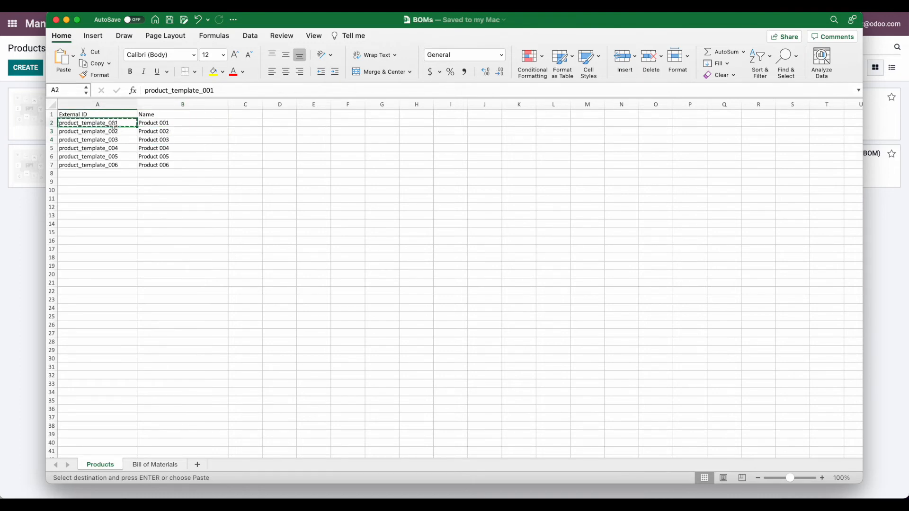
{"action": "left_click", "coordinate": [142, 465]}
{"action": "double_click", "coordinate": [144, 124]}
{"action": "key", "text": "super+v"}
{"action": "key", "text": "Return"}
Step: Widen column A of the Bill of Materials sheet and enter bom_001 as the External ID in A2
{"action": "left_click_drag", "start_coordinate": [91, 104], "coordinate": [108, 104]}
{"action": "left_click", "coordinate": [99, 122]}
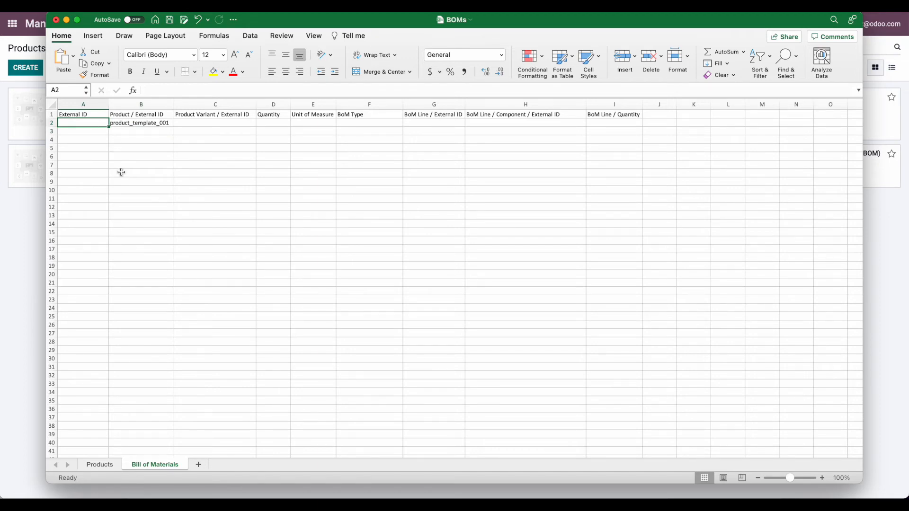
{"action": "type", "text": "bom"}
{"action": "key", "text": "BackSpace"}
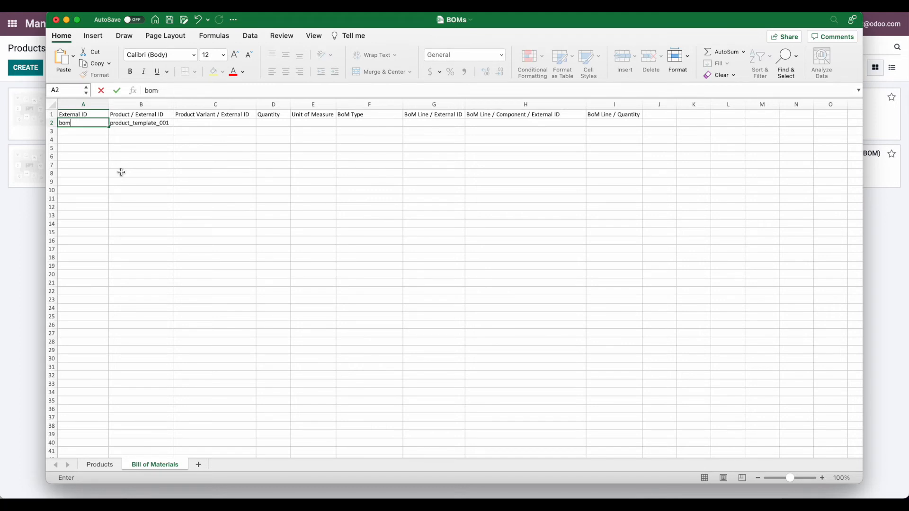
{"action": "type", "text": "_001"}
{"action": "key", "text": "Return"}
{"action": "left_click", "coordinate": [97, 122]}
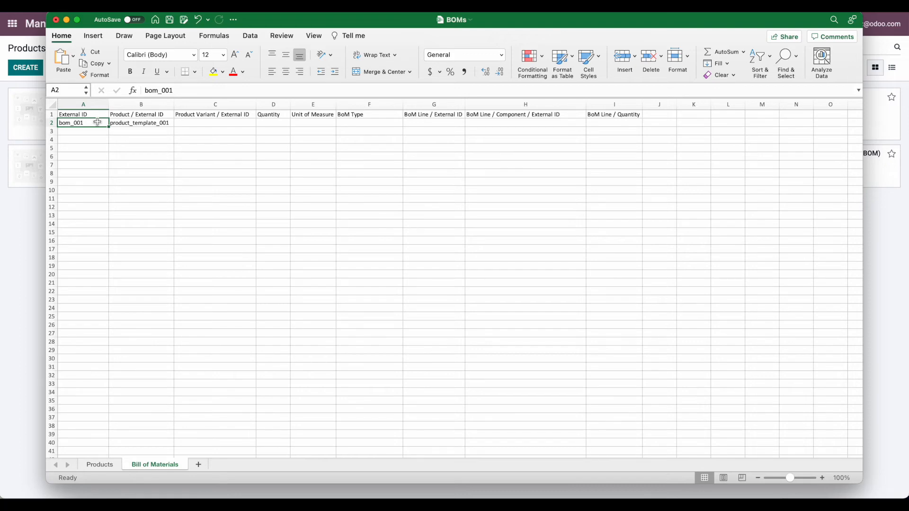
Step: Examine the External ID, Product / External ID and Product Variant / External ID cells of the first bill of materials row
{"action": "left_click", "coordinate": [156, 129]}
{"action": "left_click", "coordinate": [151, 121]}
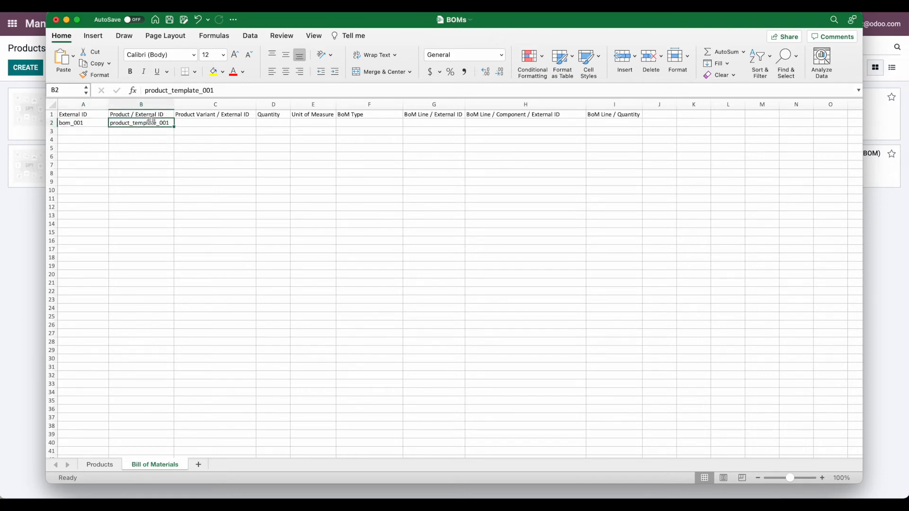
{"action": "left_click", "coordinate": [99, 123]}
{"action": "left_click", "coordinate": [196, 124]}
{"action": "left_click_drag", "start_coordinate": [199, 114], "coordinate": [199, 123]}
{"action": "left_click", "coordinate": [160, 125]}
{"action": "left_click", "coordinate": [197, 124]}
Step: Set the Quantity of bom_001 to 1 and its Unit of Measure to Units
{"action": "left_click", "coordinate": [267, 124]}
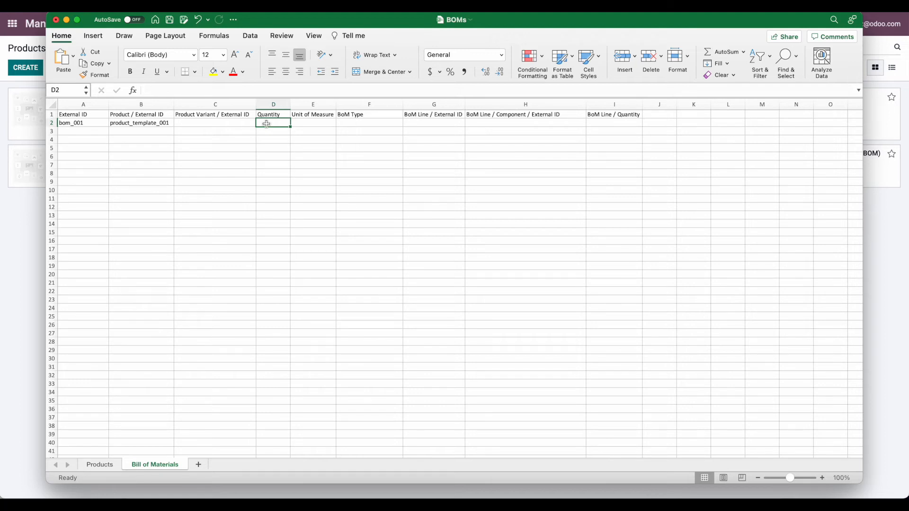
{"action": "type", "text": "1"}
{"action": "left_click", "coordinate": [314, 123]}
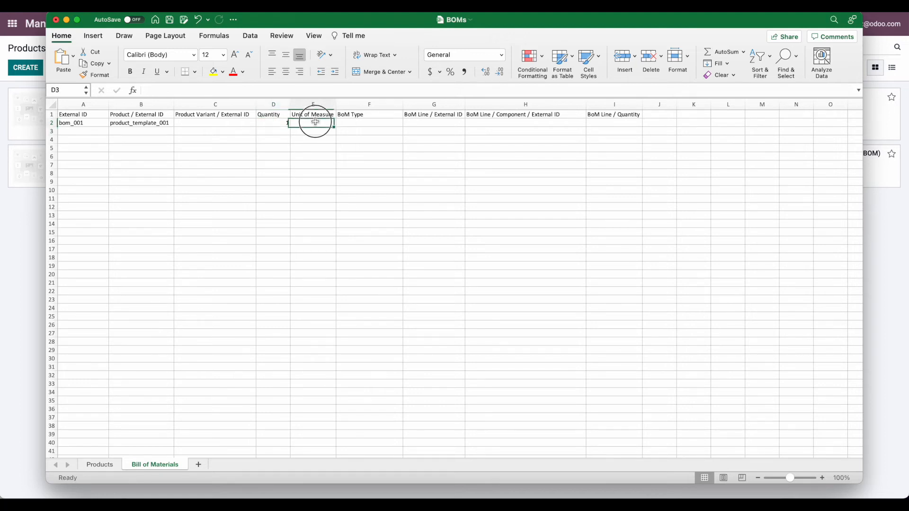
{"action": "type", "text": "Units"}
{"action": "left_click", "coordinate": [359, 123]}
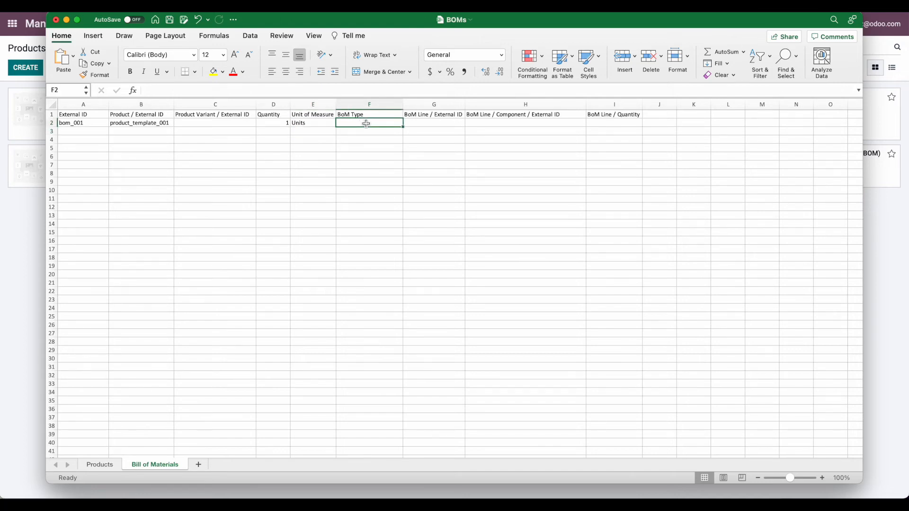
Step: Switch to Odoo and open the Manufactured Final Product bill of materials
{"action": "left_click", "coordinate": [25, 219]}
{"action": "left_click", "coordinate": [218, 24]}
{"action": "left_click", "coordinate": [221, 57]}
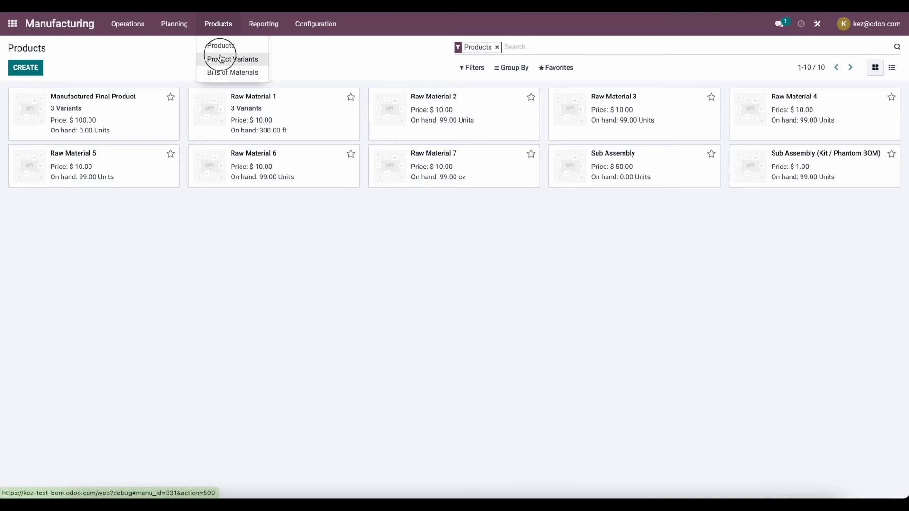
{"action": "left_click", "coordinate": [218, 25]}
{"action": "left_click", "coordinate": [222, 72]}
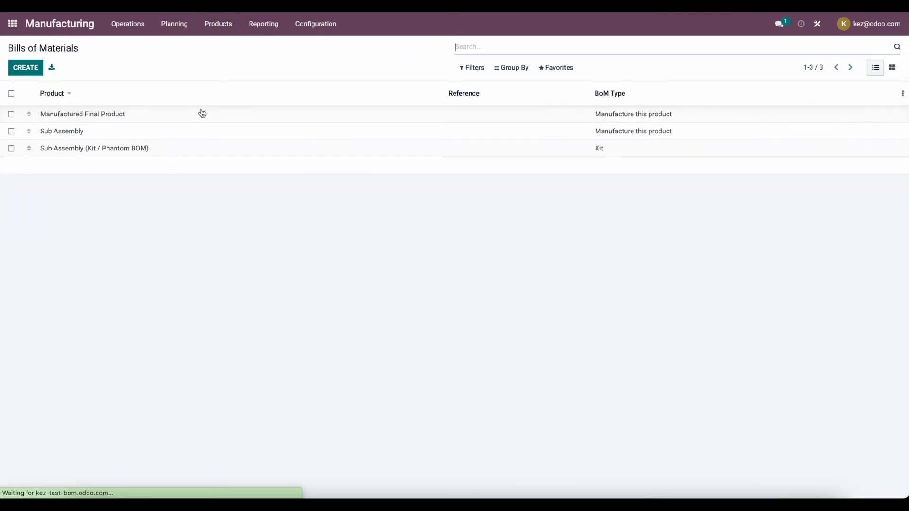
{"action": "left_click", "coordinate": [156, 121]}
Step: Copy the BoM Type text "Manufacture this product" from Odoo into cell F2 of the Excel Bill of Materials sheet
{"action": "left_click_drag", "start_coordinate": [461, 153], "coordinate": [381, 152]}
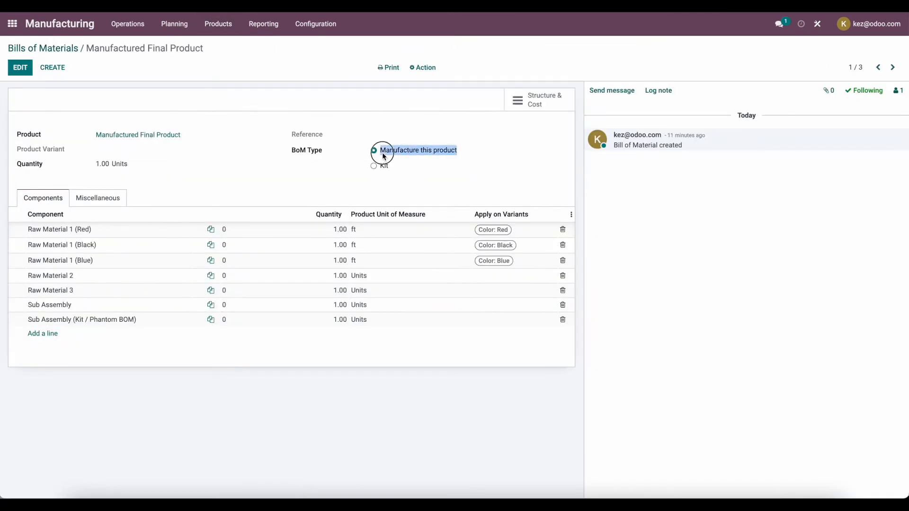
{"action": "key", "text": "super+Tab"}
{"action": "key", "text": "super+v"}
Step: Check the component lines in Odoo, and enter bom_line_001 as the BoM Line / External ID in Excel cell G2
{"action": "left_click", "coordinate": [422, 124]}
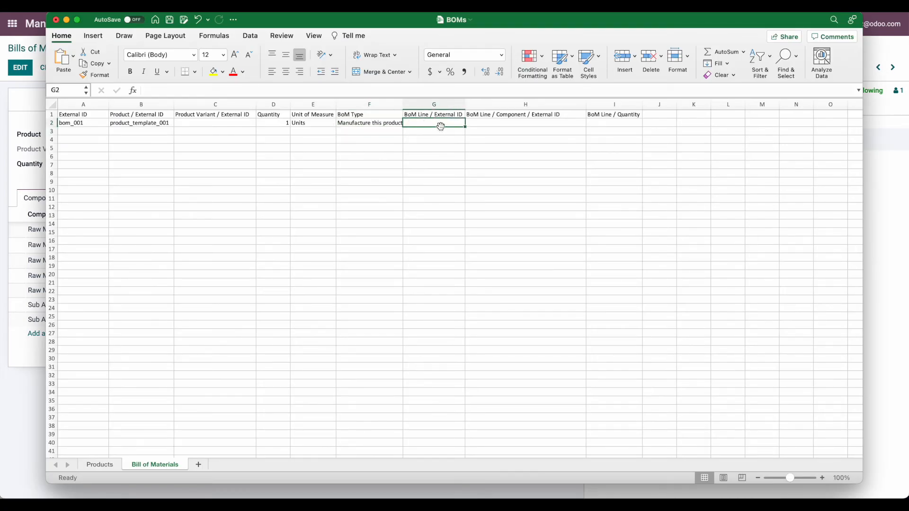
{"action": "key", "text": "super+Tab"}
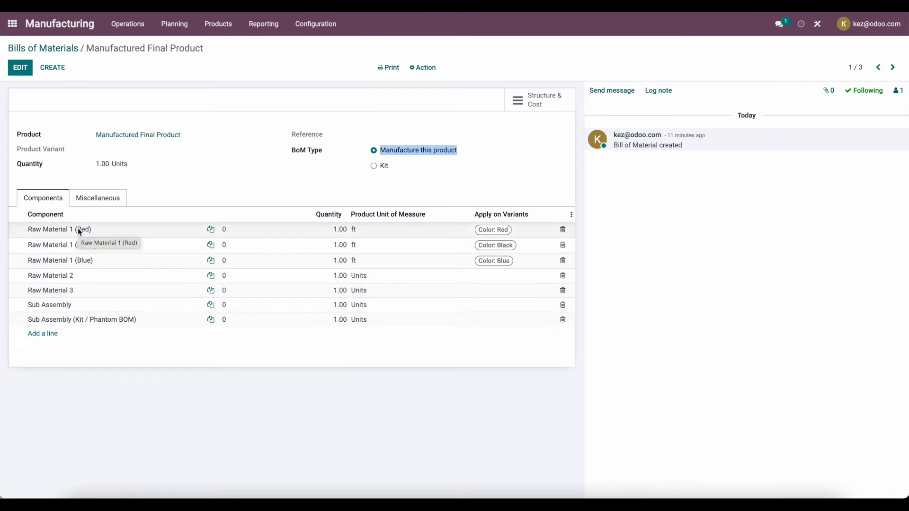
{"action": "key", "text": "super+Tab"}
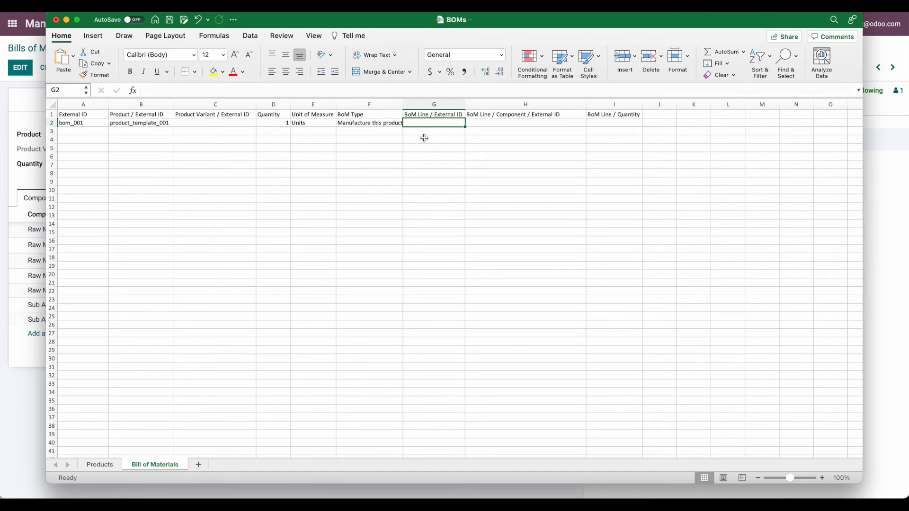
{"action": "type", "text": "bom"}
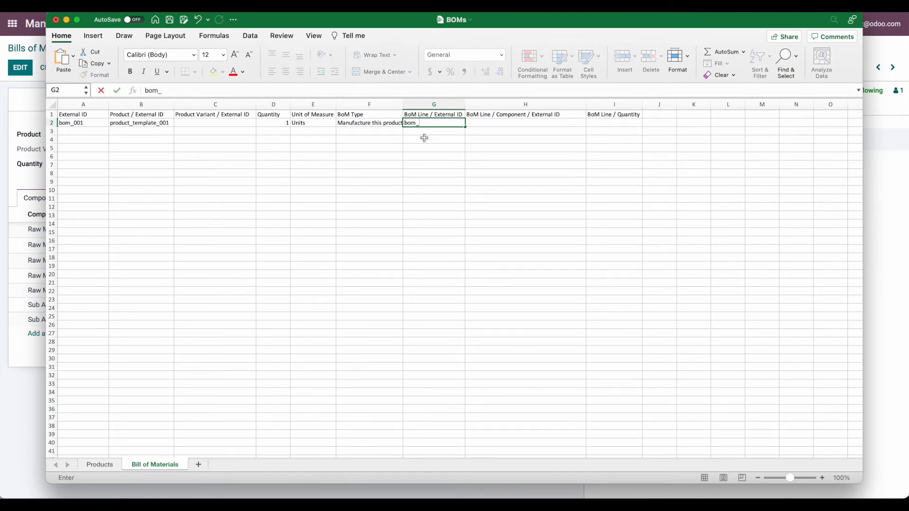
{"action": "type", "text": "_line_001"}
{"action": "key", "text": "Return"}
Step: Duplicate the BoM line ID into G3 and change it to bom_line_002
{"action": "key", "text": "Up"}
{"action": "key", "text": "super+c"}
{"action": "double_click", "coordinate": [455, 130]}
{"action": "key", "text": "super+v"}
{"action": "key", "text": "BackSpace"}
{"action": "type", "text": "2"}
{"action": "key", "text": "Return"}
Step: Check the components in Odoo, and copy product_template_002 from the Excel Products sheet into the BoM Line / Component / External ID cell H2
{"action": "left_click", "coordinate": [480, 124]}
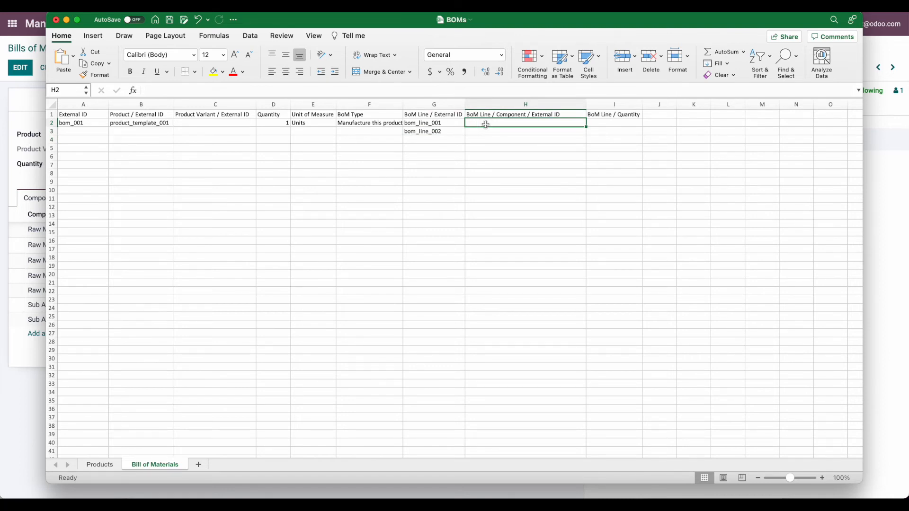
{"action": "key", "text": "super+Tab"}
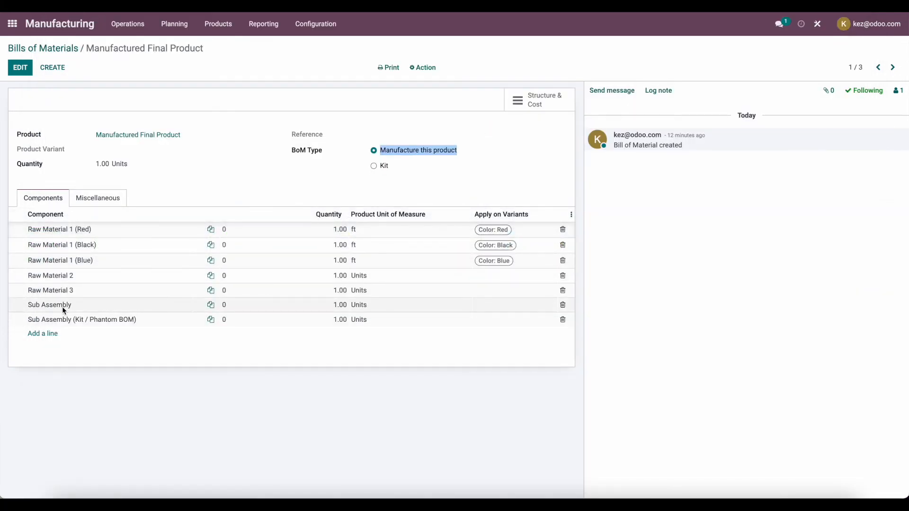
{"action": "key", "text": "super+Tab"}
{"action": "left_click", "coordinate": [100, 464]}
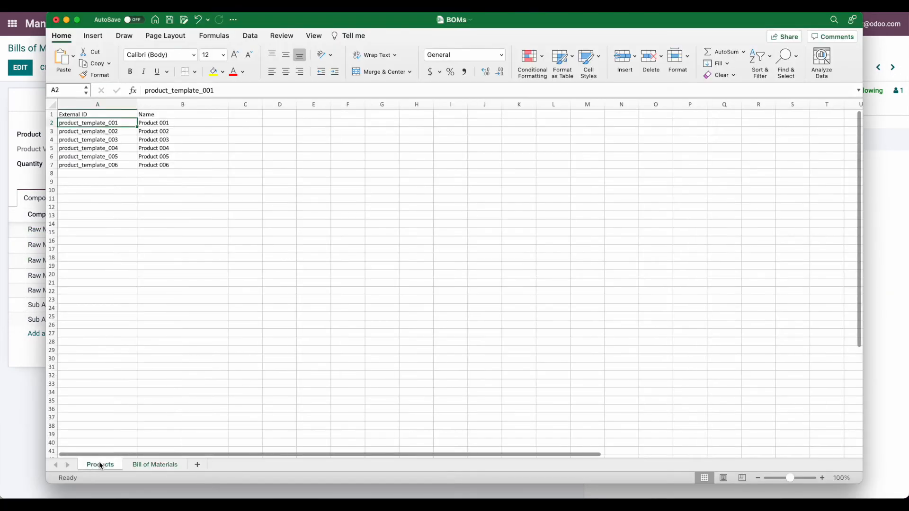
{"action": "left_click", "coordinate": [125, 132]}
{"action": "key", "text": "super+c"}
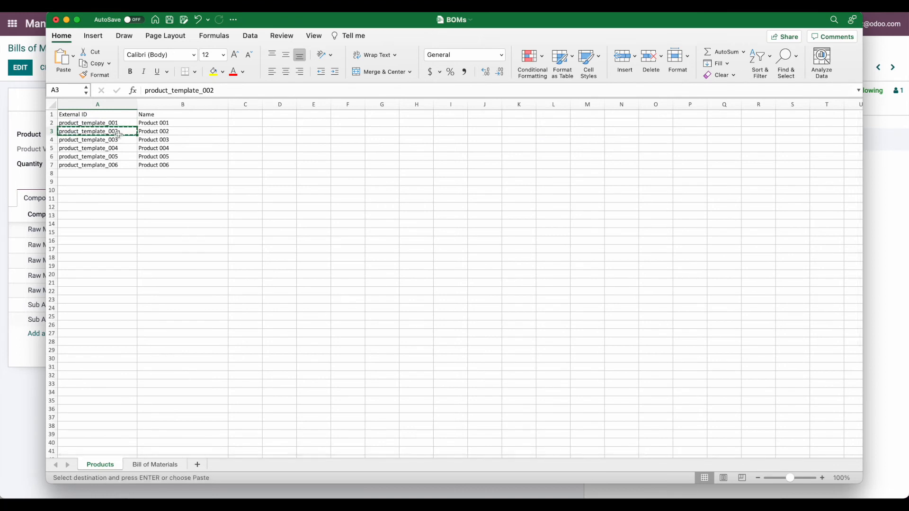
{"action": "left_click", "coordinate": [144, 465]}
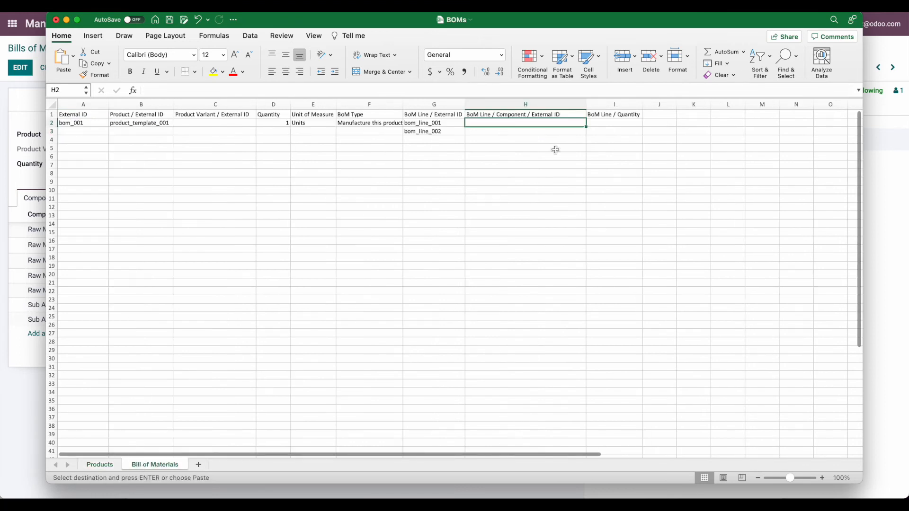
{"action": "left_click", "coordinate": [515, 130]}
{"action": "double_click", "coordinate": [516, 124]}
{"action": "key", "text": "super+v"}
{"action": "key", "text": "Return"}
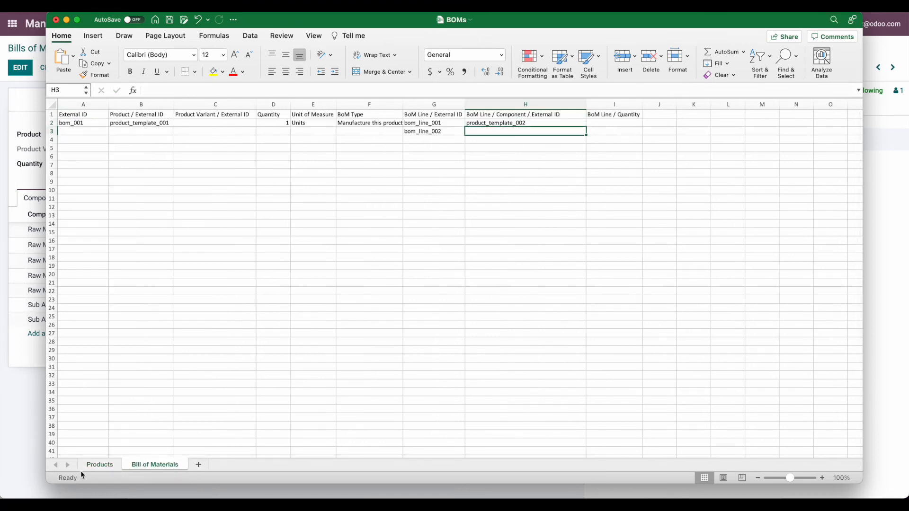
Step: Copy product_template_003 from the Products sheet into H3 as the component of bom_line_002
{"action": "left_click", "coordinate": [100, 464]}
{"action": "key", "text": "super+c"}
{"action": "left_click", "coordinate": [155, 464]}
{"action": "double_click", "coordinate": [573, 132]}
{"action": "key", "text": "super+v"}
Step: Check the component quantities in Odoo, and set the BoM Line / Quantity to 2 for both lines in Excel
{"action": "left_click", "coordinate": [617, 123]}
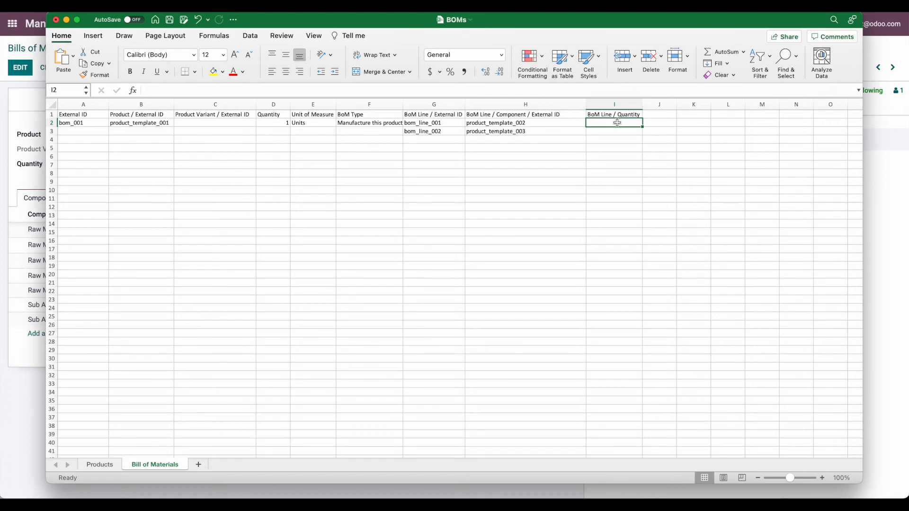
{"action": "key", "text": "super+Tab"}
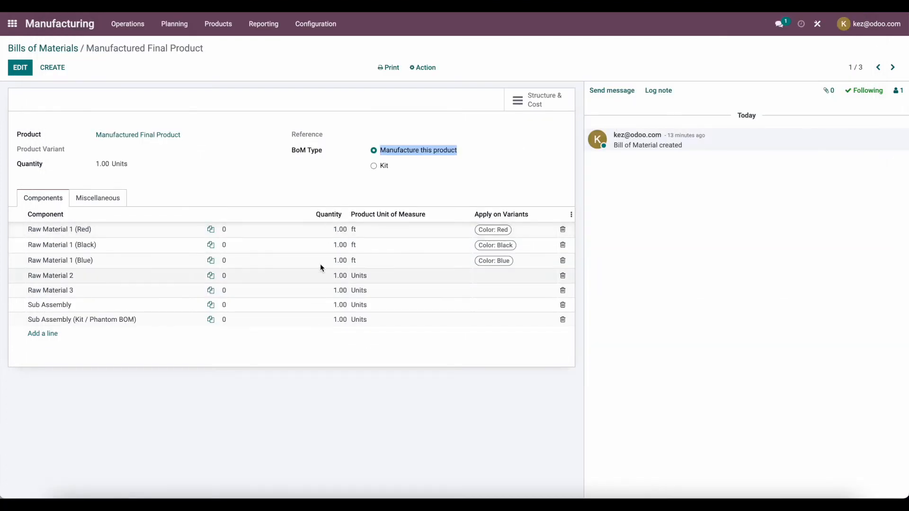
{"action": "key", "text": "super+Tab"}
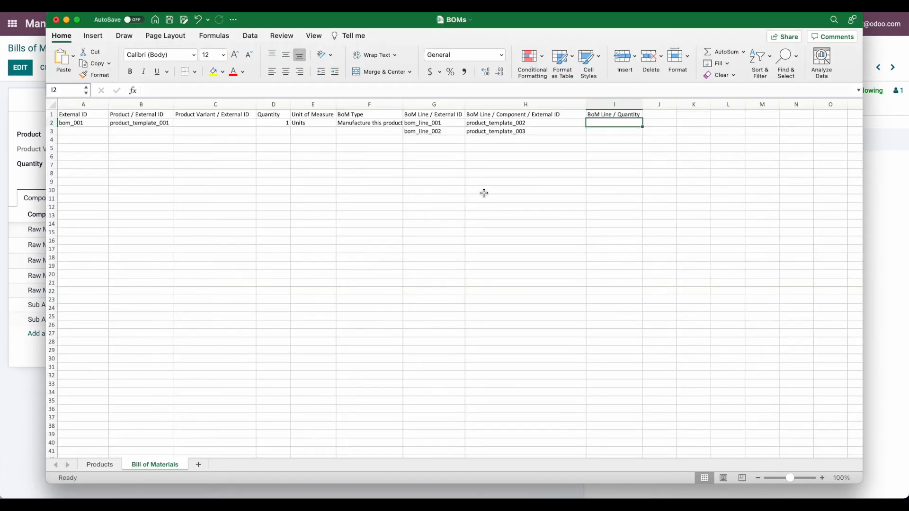
{"action": "type", "text": "2"}
{"action": "key", "text": "Return"}
{"action": "type", "text": "2"}
{"action": "key", "text": "Return"}
{"action": "left_click", "coordinate": [484, 193]}
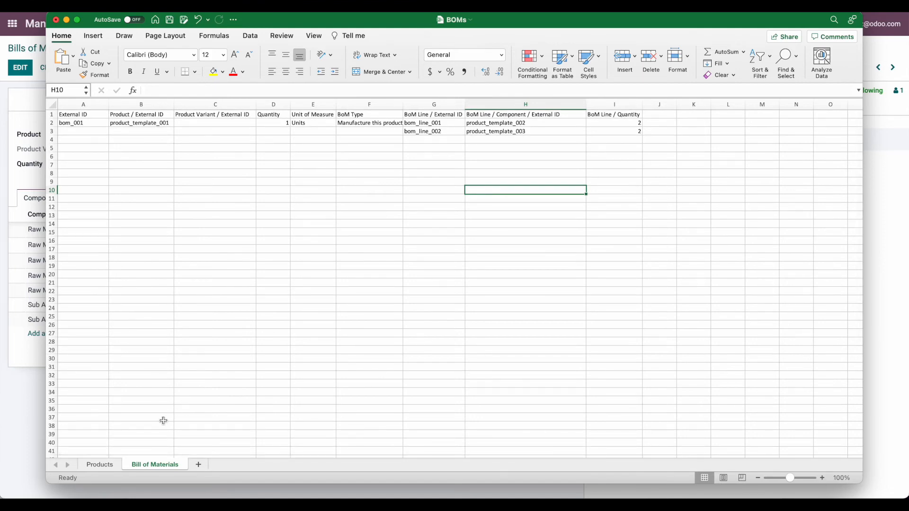
Step: Copy the two bom_001 rows A2:I3 on the Bill of Materials sheet into the rows starting at A4
{"action": "left_click", "coordinate": [100, 463]}
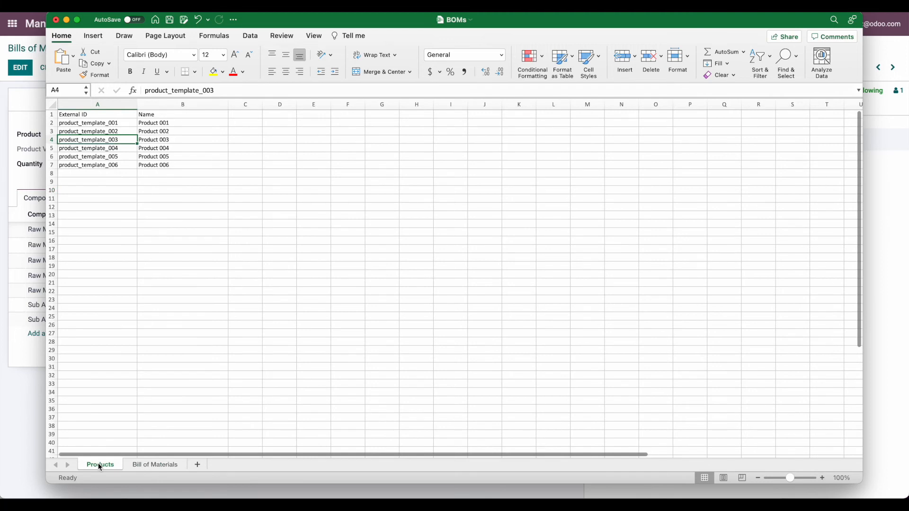
{"action": "key", "text": "ctrl+c"}
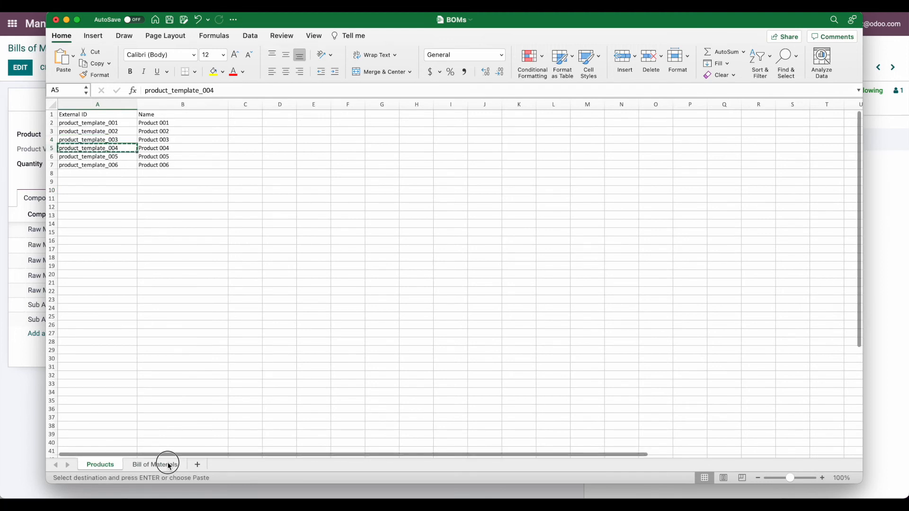
{"action": "left_click", "coordinate": [161, 464]}
{"action": "left_click_drag", "start_coordinate": [81, 123], "coordinate": [615, 132]}
{"action": "key", "text": "ctrl+c"}
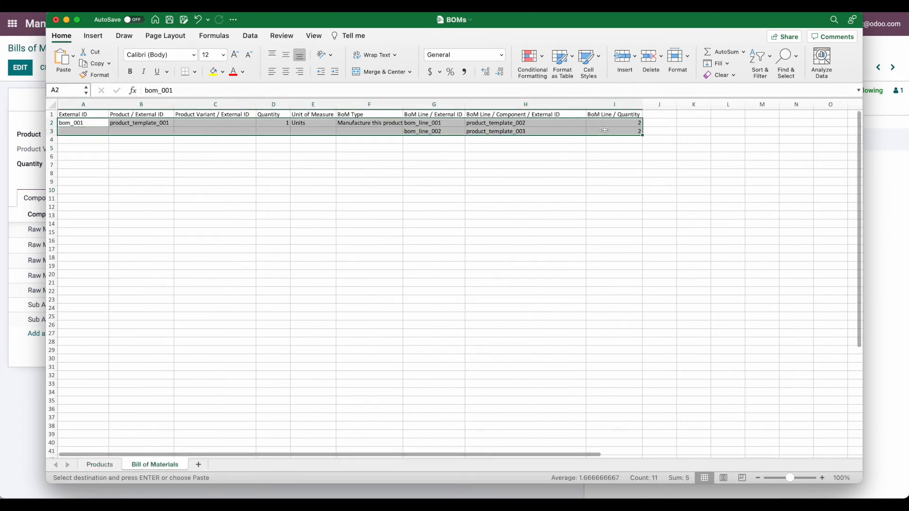
{"action": "left_click", "coordinate": [98, 139]}
{"action": "key", "text": "ctrl+v"}
Step: Change the Product / External ID in B4 to product_template_003
{"action": "left_click", "coordinate": [139, 140]}
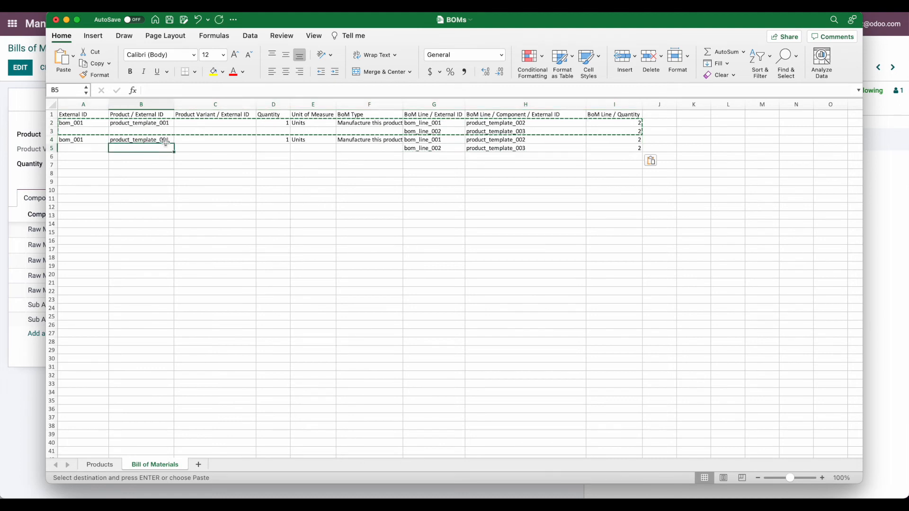
{"action": "double_click", "coordinate": [171, 140]}
{"action": "key", "text": "Return"}
Step: Change the BoM Line / External IDs of the copied rows to bom_line_003 in G4 and bom_line_004 in G5
{"action": "left_click", "coordinate": [454, 139]}
{"action": "double_click", "coordinate": [447, 140]}
{"action": "key", "text": "BackSpace"}
{"action": "type", "text": "3"}
{"action": "key", "text": "Return"}
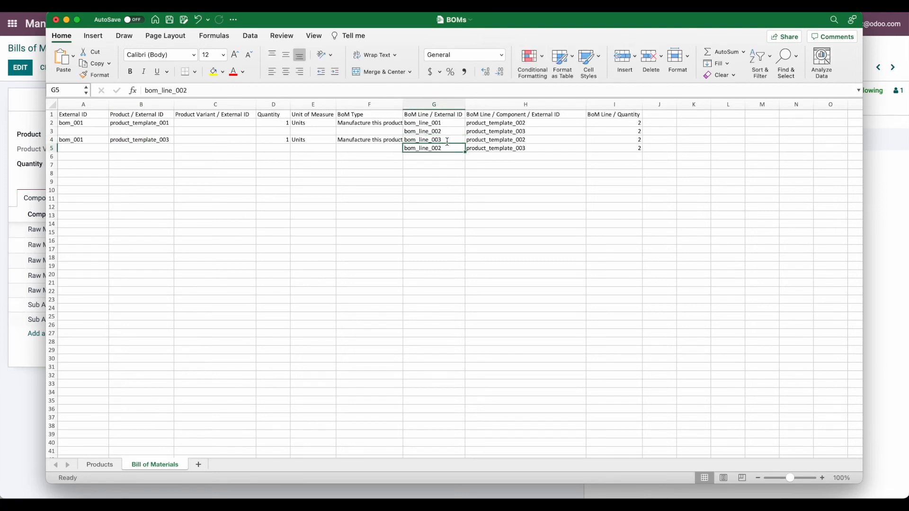
{"action": "double_click", "coordinate": [442, 149]}
{"action": "key", "text": "BackSpace"}
{"action": "type", "text": "4"}
{"action": "key", "text": "Return"}
Step: Change the Product / External ID in B4 to product_template_004
{"action": "left_click", "coordinate": [535, 140]}
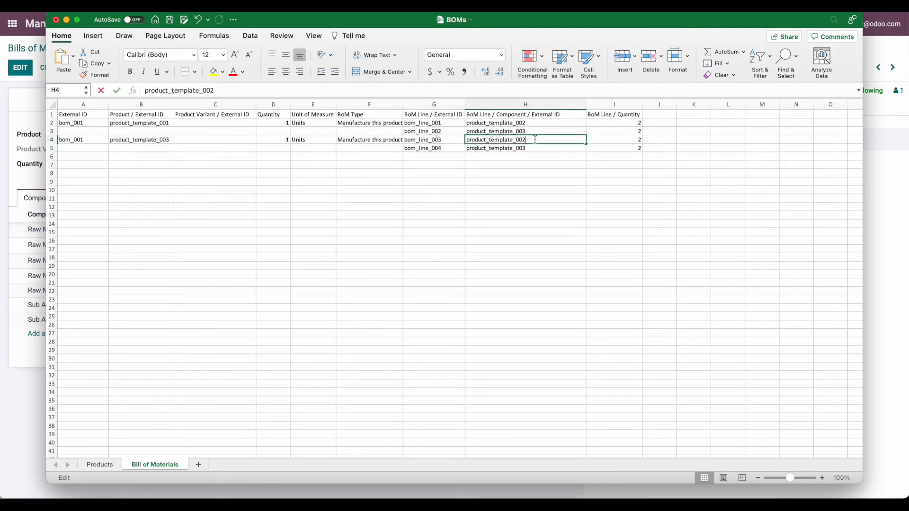
{"action": "double_click", "coordinate": [535, 139]}
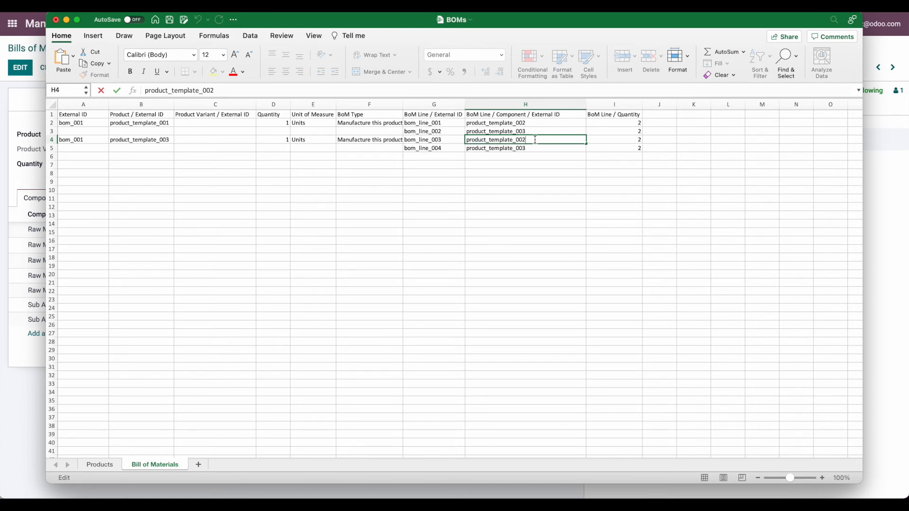
{"action": "double_click", "coordinate": [170, 138]}
{"action": "key", "text": "BackSpace"}
{"action": "type", "text": "4"}
{"action": "key", "text": "Return"}
Step: Change the BoM Line / Component / External IDs to product_template_005 in H4 and product_template_006 in H5
{"action": "left_click", "coordinate": [543, 140]}
{"action": "double_click", "coordinate": [543, 139]}
{"action": "key", "text": "Return"}
{"action": "double_click", "coordinate": [539, 146]}
{"action": "key", "text": "BackSpace"}
{"action": "type", "text": "6"}
{"action": "key", "text": "Return"}
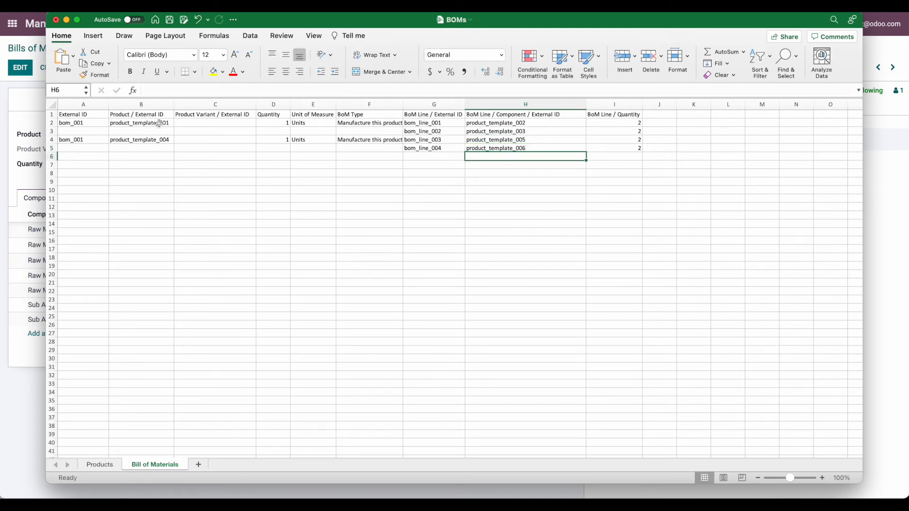
Step: Set the BoM Line / Quantity to 3 for both bom_line_003 and bom_line_004
{"action": "left_click_drag", "start_coordinate": [526, 123], "coordinate": [530, 129]}
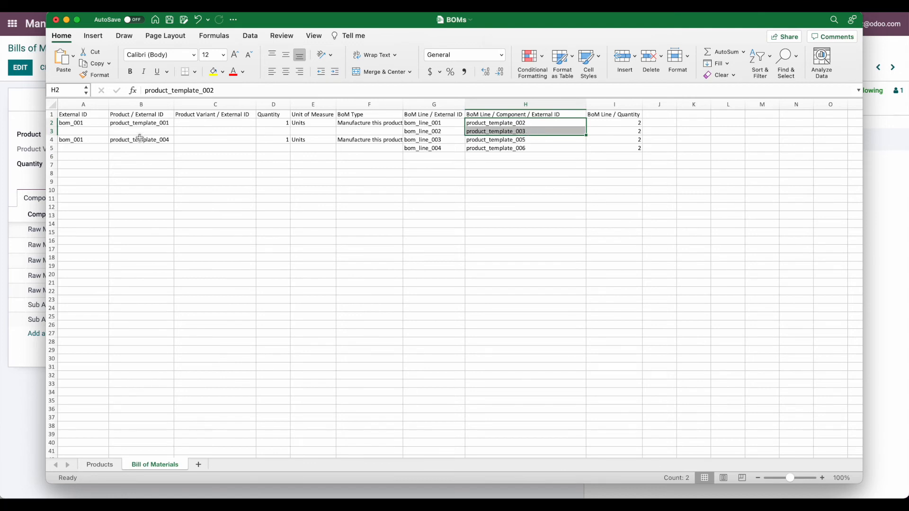
{"action": "left_click", "coordinate": [141, 141]}
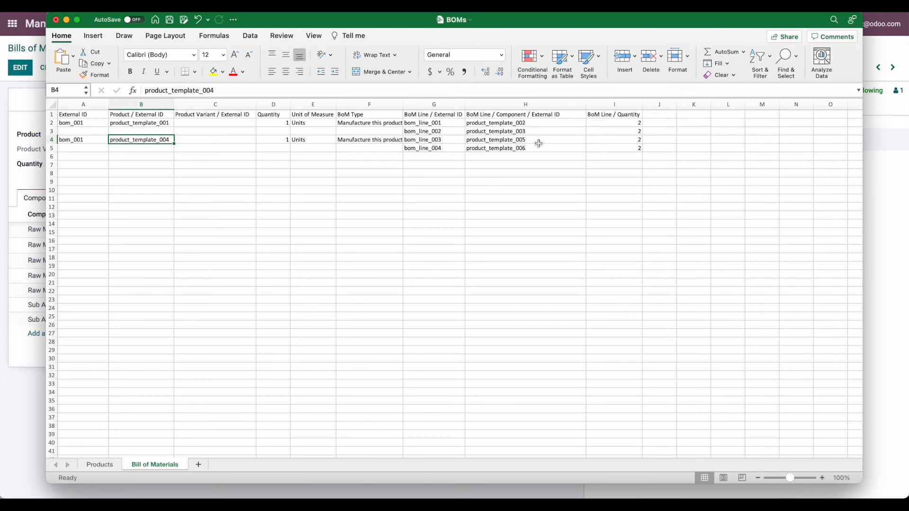
{"action": "left_click", "coordinate": [620, 141]}
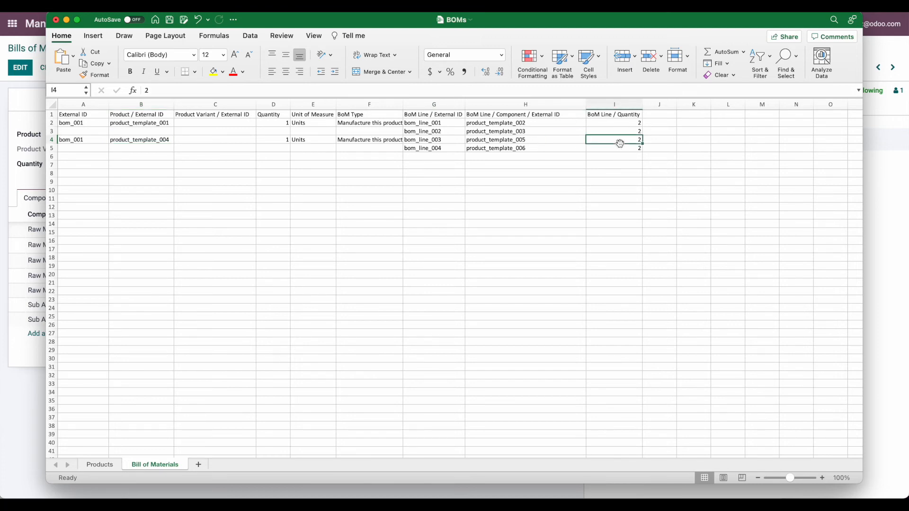
{"action": "type", "text": "3"}
{"action": "key", "text": "Return"}
{"action": "type", "text": "3"}
{"action": "key", "text": "Return"}
Step: Change the External ID of the second bill of materials in A4 to bom_002
{"action": "double_click", "coordinate": [88, 139]}
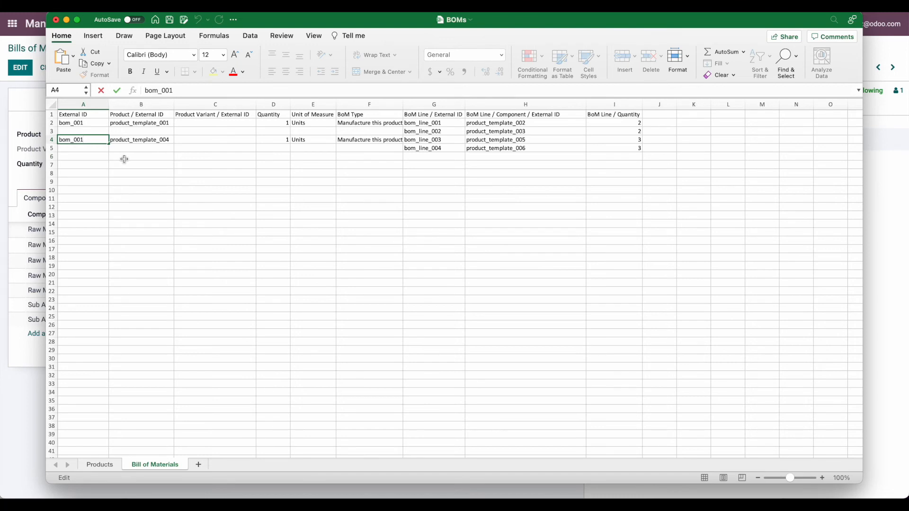
{"action": "type", "text": "2"}
{"action": "key", "text": "Return"}
{"action": "left_click", "coordinate": [124, 159]}
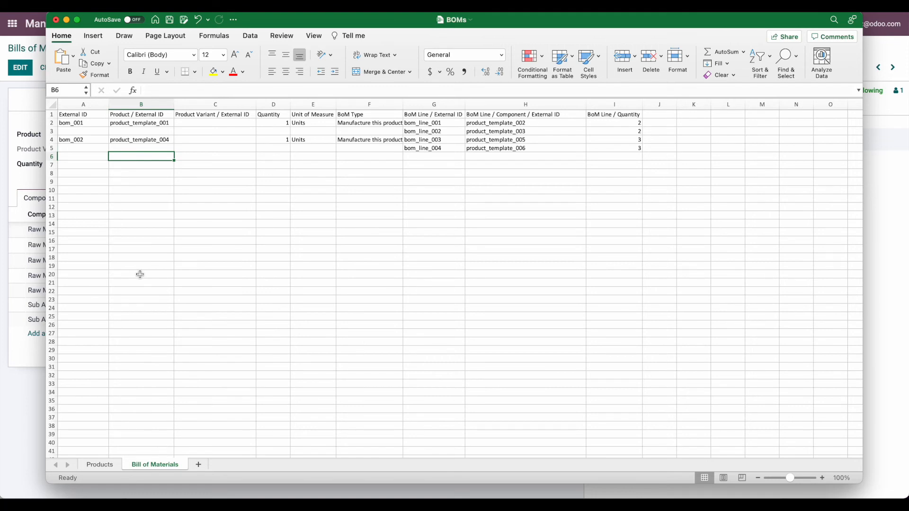
{"action": "left_click", "coordinate": [77, 138]}
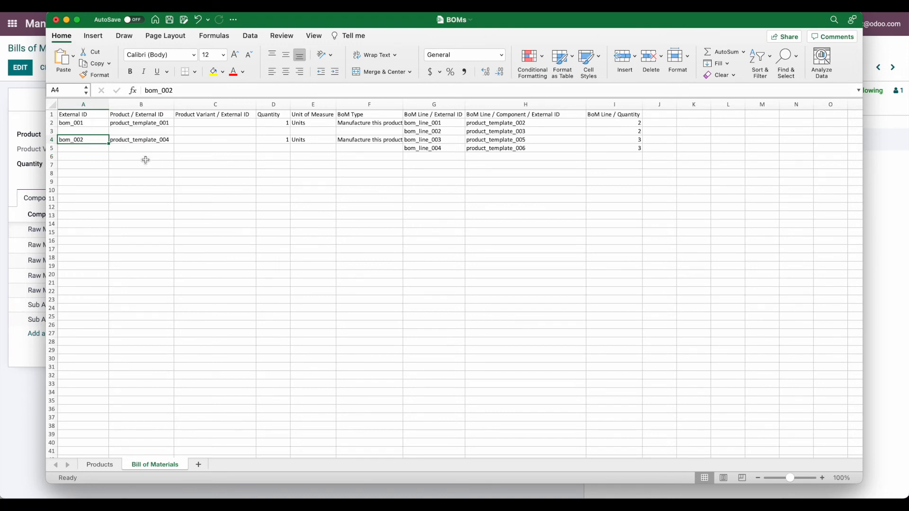
{"action": "left_click", "coordinate": [88, 123]}
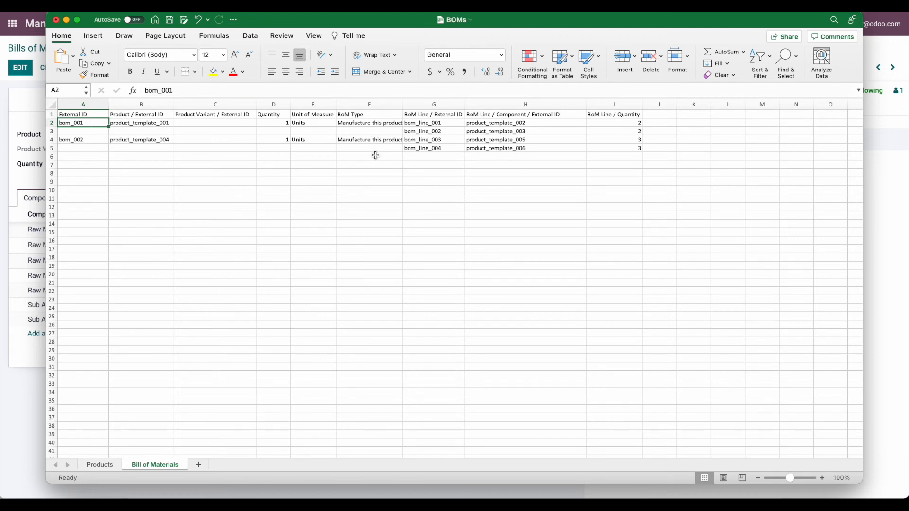
Step: Copy product_template_001 from the Products sheet into H6 of the Bill of Materials sheet as another component of bom_002
{"action": "left_click_drag", "start_coordinate": [375, 156], "coordinate": [513, 158]}
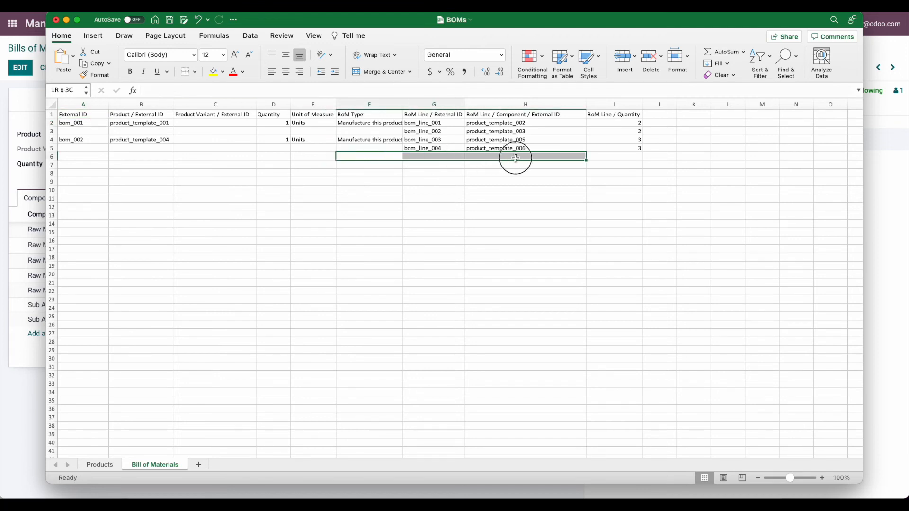
{"action": "left_click", "coordinate": [100, 464]}
{"action": "left_click", "coordinate": [121, 124]}
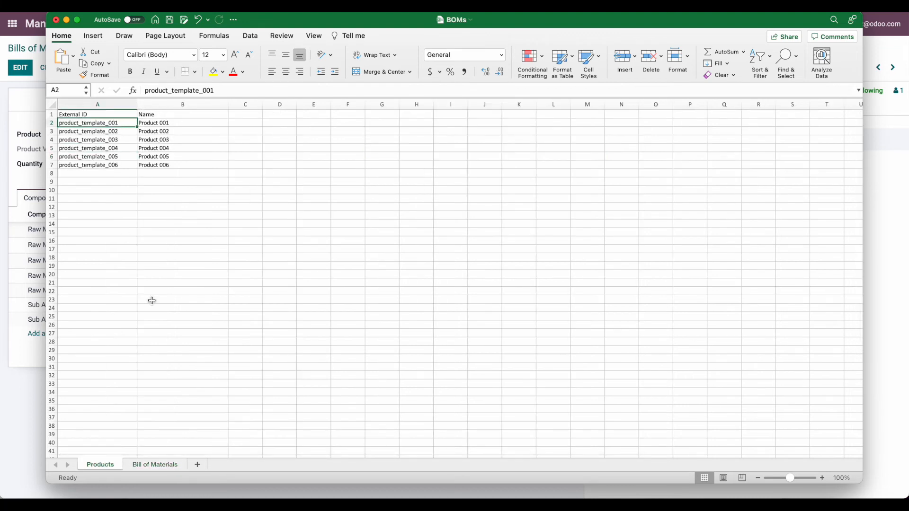
{"action": "key", "text": "super+c"}
{"action": "left_click", "coordinate": [174, 464]}
{"action": "left_click", "coordinate": [535, 160]}
{"action": "key", "text": "super+v"}
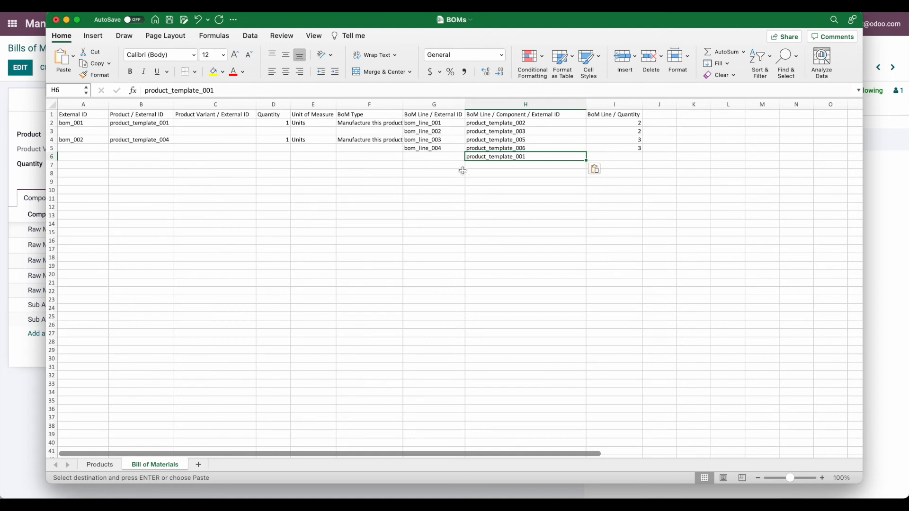
Step: Duplicate the BoM line ID from G5 into G6 and change it to bom_line_005
{"action": "left_click", "coordinate": [432, 147]}
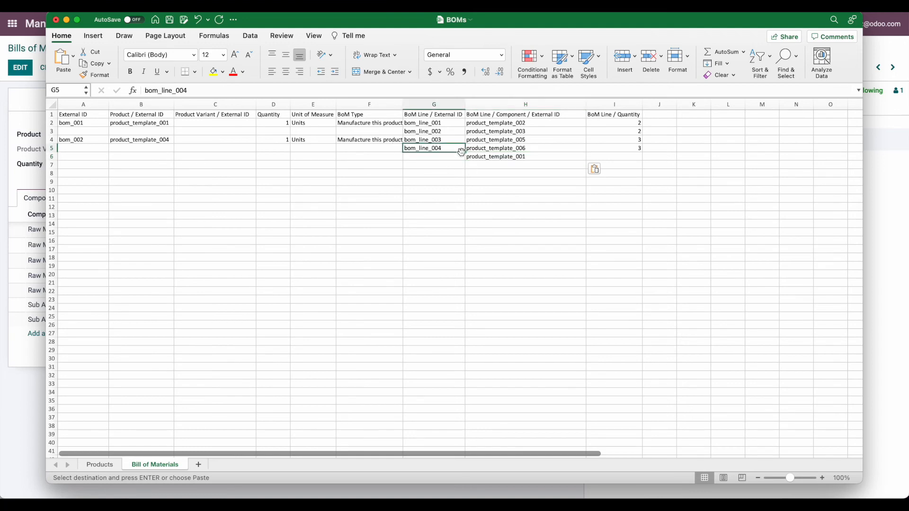
{"action": "key", "text": "super+c"}
{"action": "left_click", "coordinate": [453, 160]}
{"action": "key", "text": "super+v"}
{"action": "double_click", "coordinate": [453, 156]}
{"action": "key", "text": "BackSpace"}
{"action": "type", "text": "5"}
{"action": "key", "text": "Return"}
Step: Set the BoM Line / Quantity of bom_line_005 to 1 and save the workbook
{"action": "left_click", "coordinate": [627, 152]}
{"action": "left_click", "coordinate": [628, 157]}
{"action": "type", "text": "1"}
{"action": "key", "text": "Return"}
{"action": "left_click", "coordinate": [617, 176]}
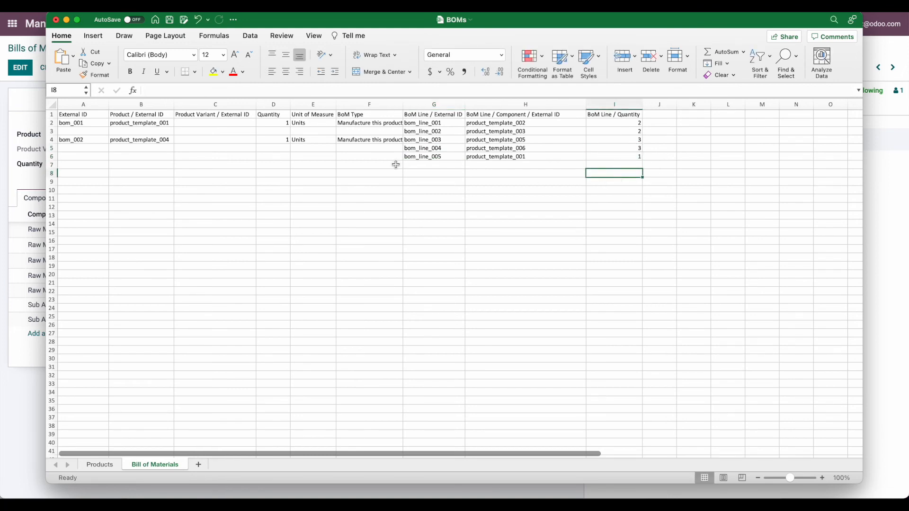
{"action": "key", "text": "super+s"}
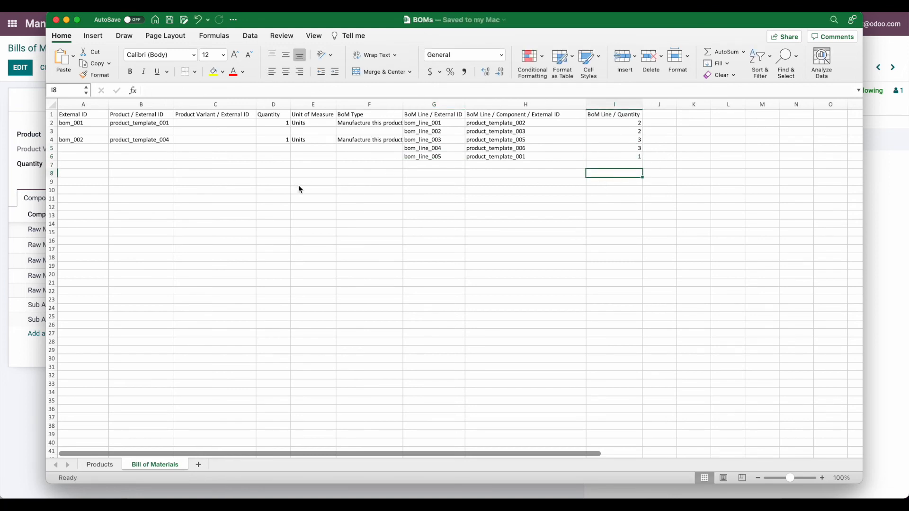
Step: Check the Products sheet, switch to Odoo, and open the record import for Products
{"action": "left_click", "coordinate": [105, 463]}
{"action": "left_click", "coordinate": [24, 400]}
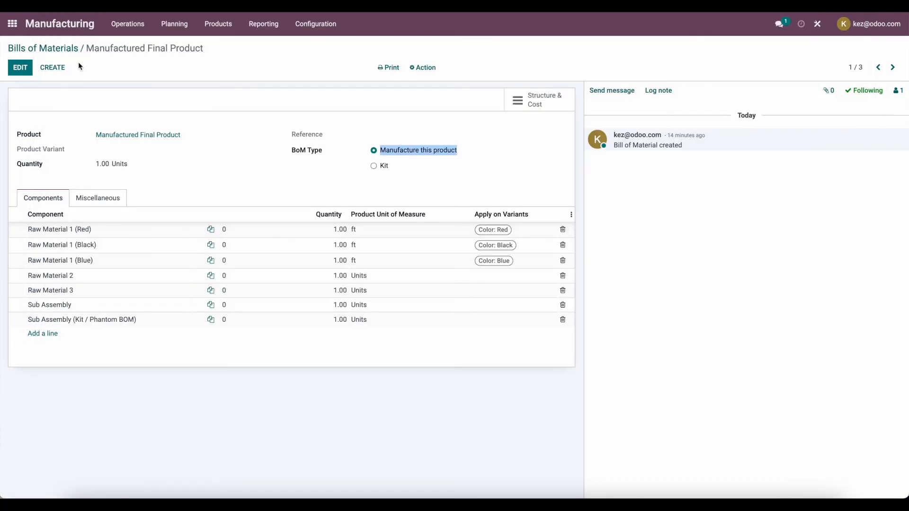
{"action": "left_click", "coordinate": [224, 33]}
{"action": "left_click", "coordinate": [223, 43]}
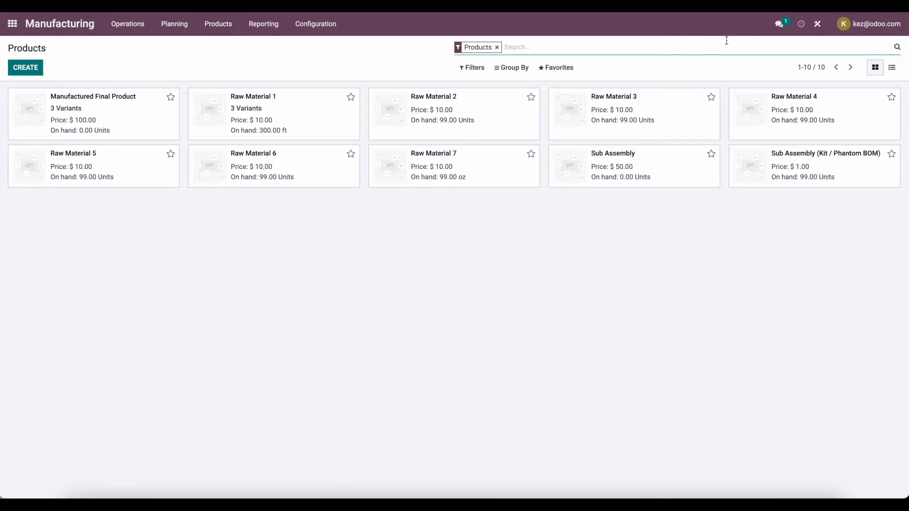
{"action": "left_click", "coordinate": [557, 68]}
{"action": "left_click", "coordinate": [565, 130]}
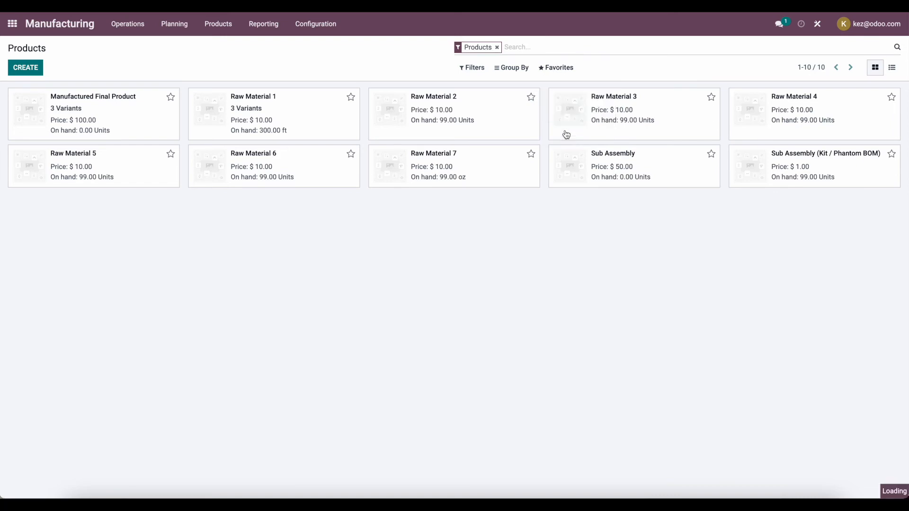
Step: Upload BOMs.xlsx, test its Products sheet, and import the products
{"action": "left_click", "coordinate": [35, 71]}
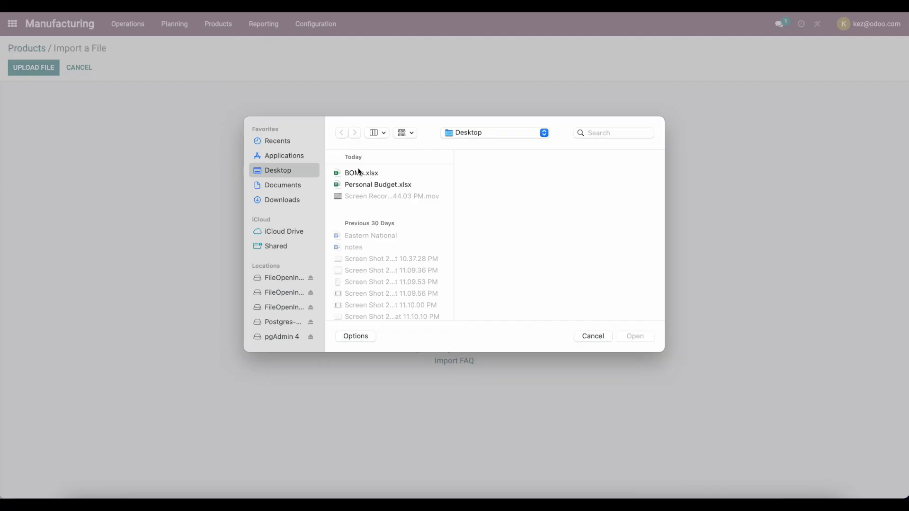
{"action": "double_click", "coordinate": [358, 173]}
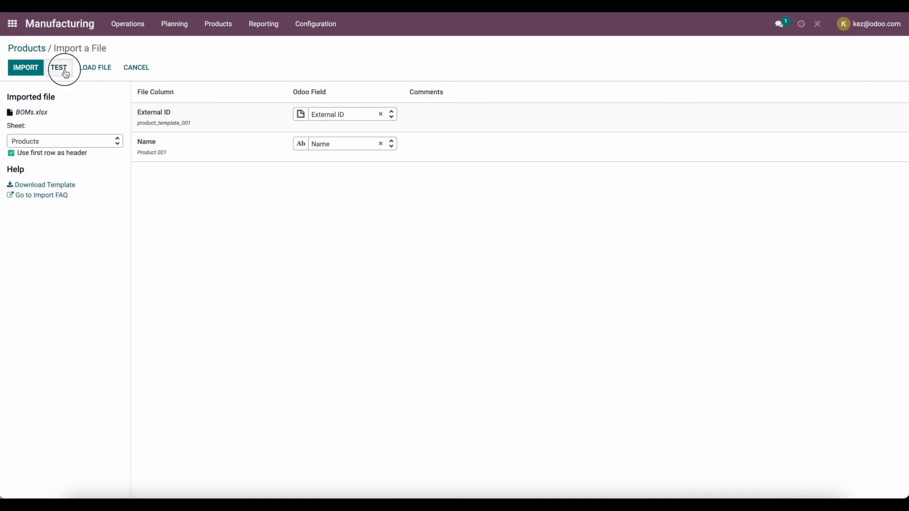
{"action": "left_click", "coordinate": [65, 71]}
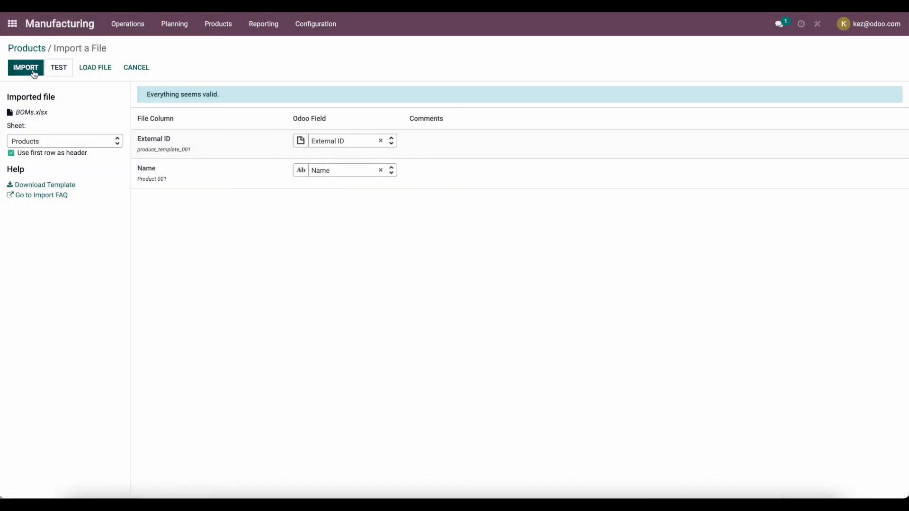
{"action": "left_click", "coordinate": [26, 68]}
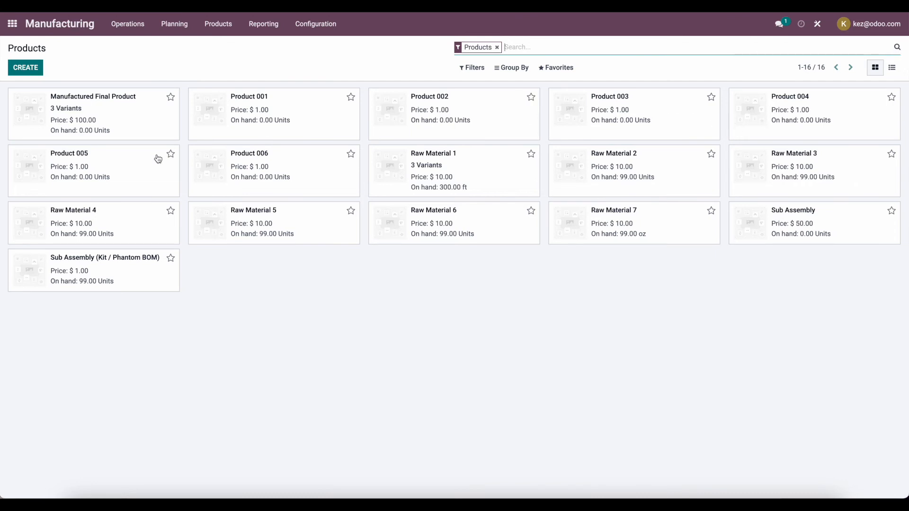
Step: Upload BOMs.xlsx in the Bills of Materials record import and choose the Bill of Materials sheet
{"action": "left_click", "coordinate": [214, 25]}
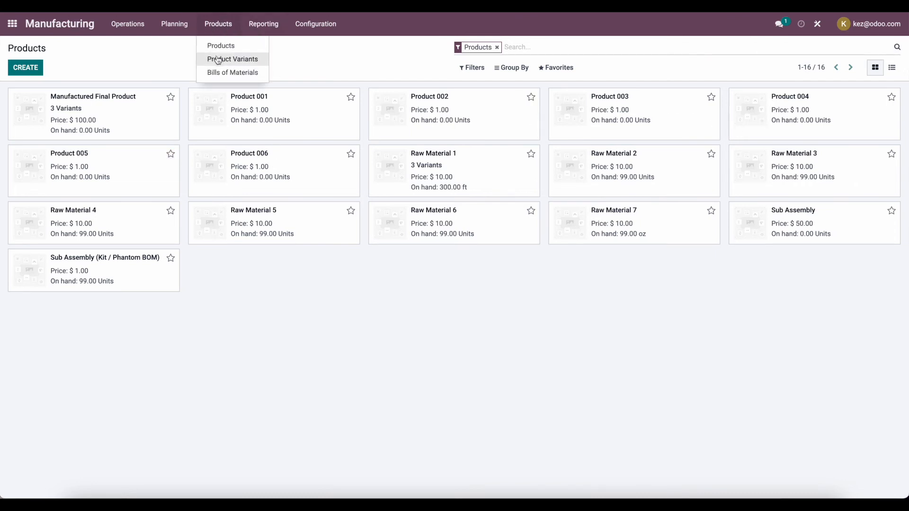
{"action": "left_click", "coordinate": [233, 72]}
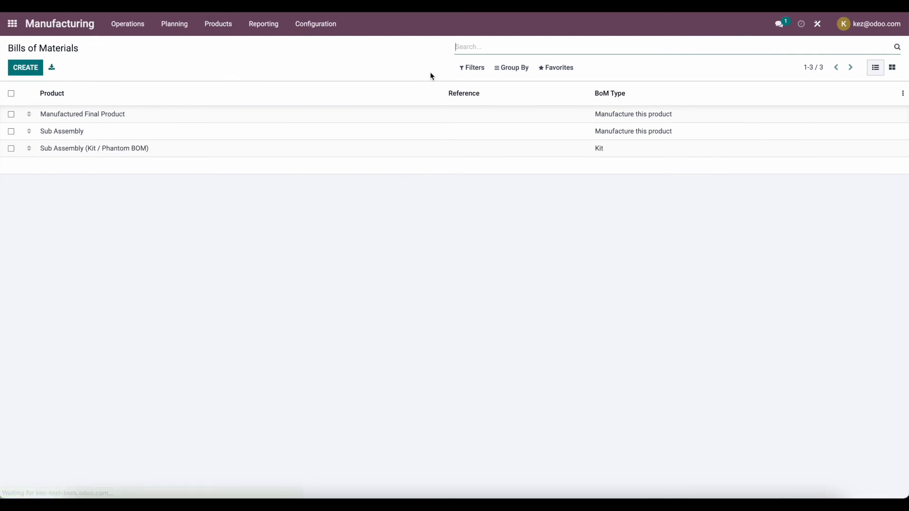
{"action": "left_click", "coordinate": [551, 68]}
{"action": "left_click", "coordinate": [551, 108]}
{"action": "left_click", "coordinate": [40, 70]}
{"action": "double_click", "coordinate": [357, 172]}
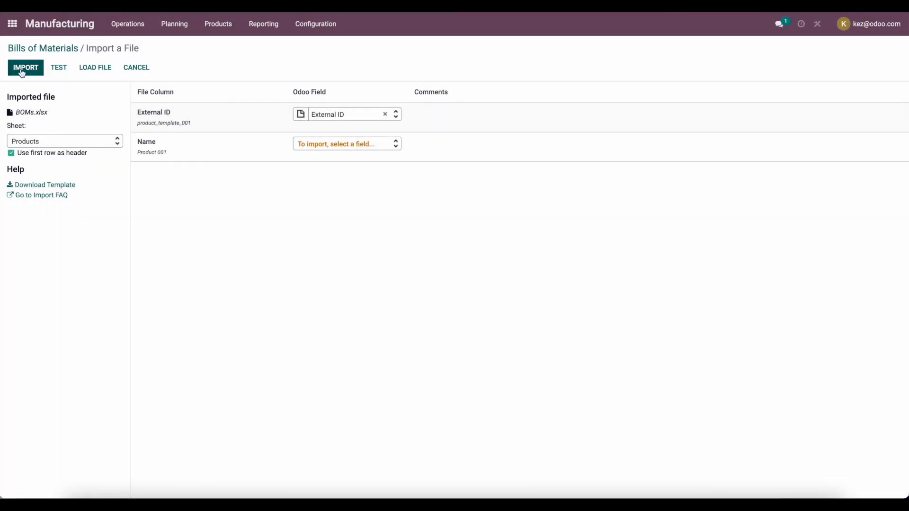
{"action": "left_click", "coordinate": [24, 141]}
{"action": "left_click", "coordinate": [34, 169]}
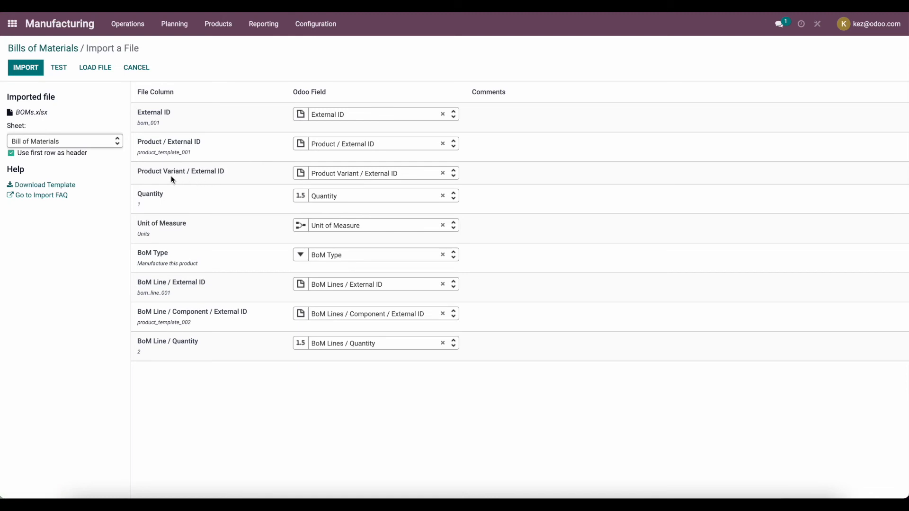
Step: Clear the Odoo field mapped to the Product Variant / External ID column and review the Quantity and Unit of Measure columns
{"action": "left_click_drag", "start_coordinate": [171, 174], "coordinate": [233, 178]}
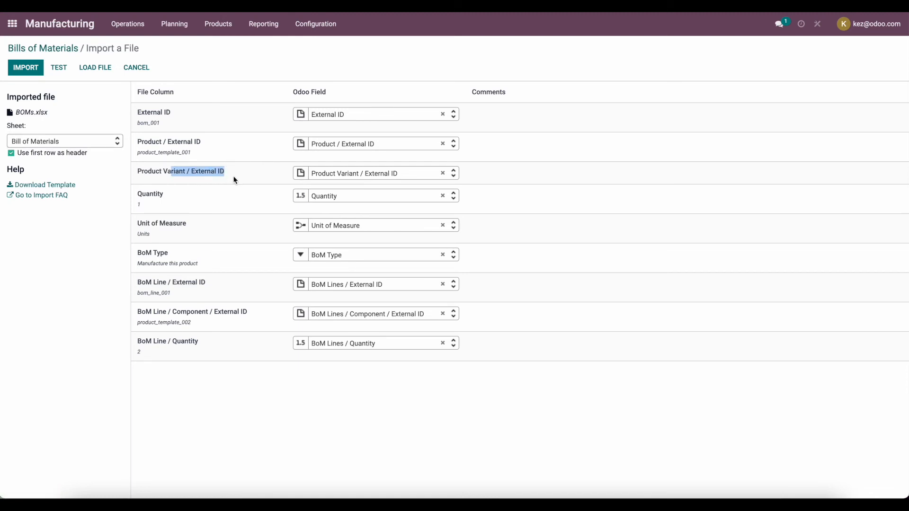
{"action": "left_click", "coordinate": [443, 173]}
{"action": "left_click", "coordinate": [236, 218]}
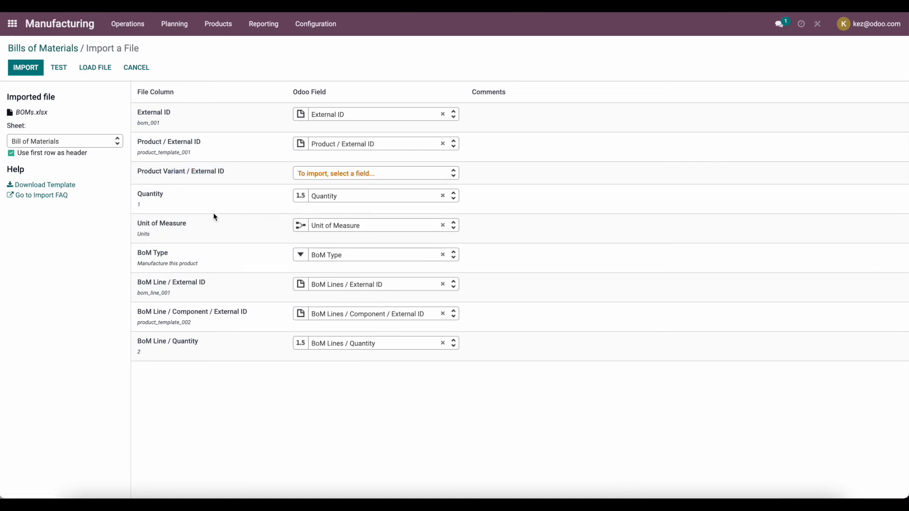
{"action": "left_click_drag", "start_coordinate": [159, 203], "coordinate": [142, 196]}
{"action": "left_click_drag", "start_coordinate": [176, 233], "coordinate": [153, 227]}
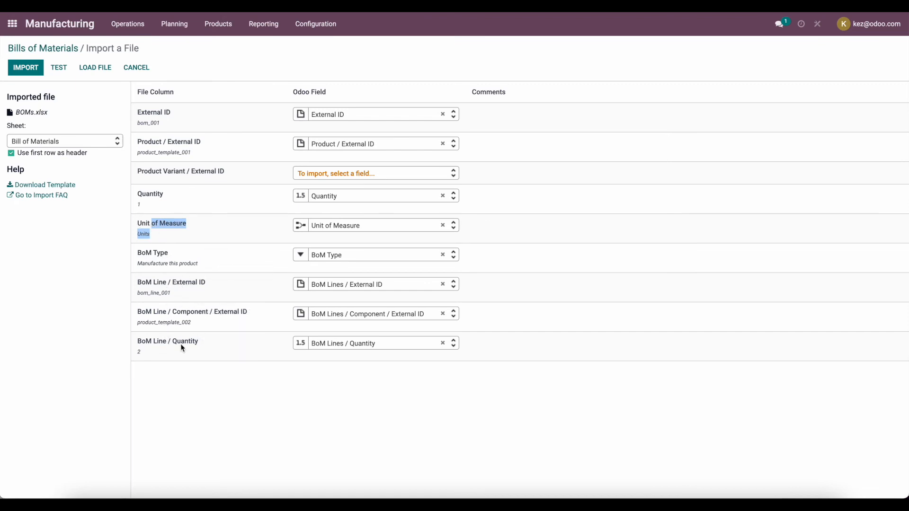
Step: Test the Bill of Materials sheet with the current column mapping before importing it
{"action": "left_click", "coordinate": [201, 270]}
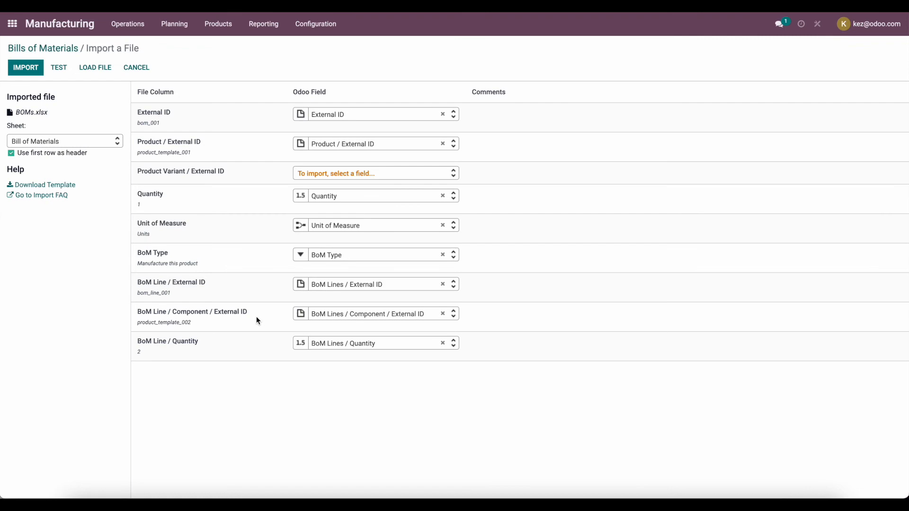
{"action": "left_click", "coordinate": [61, 67]}
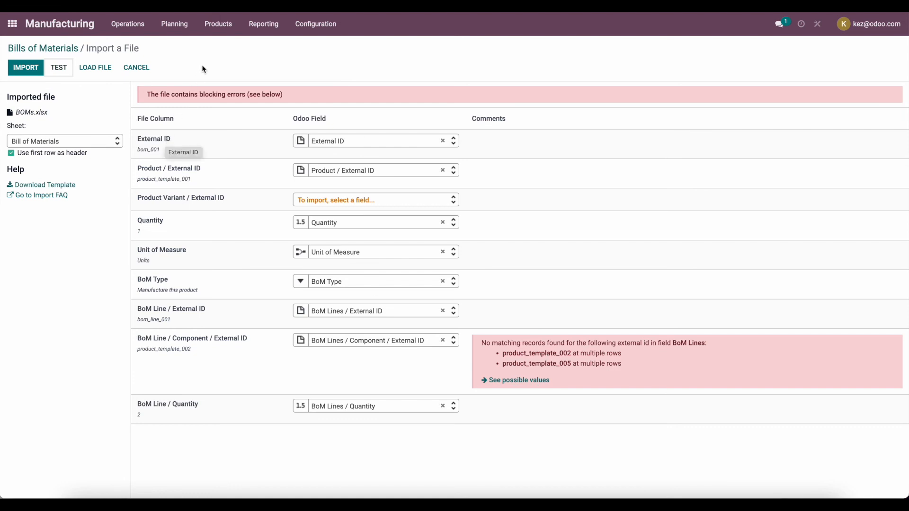
Step: Show the Products records as a list and select Product 001 through Product 006
{"action": "left_click", "coordinate": [218, 23]}
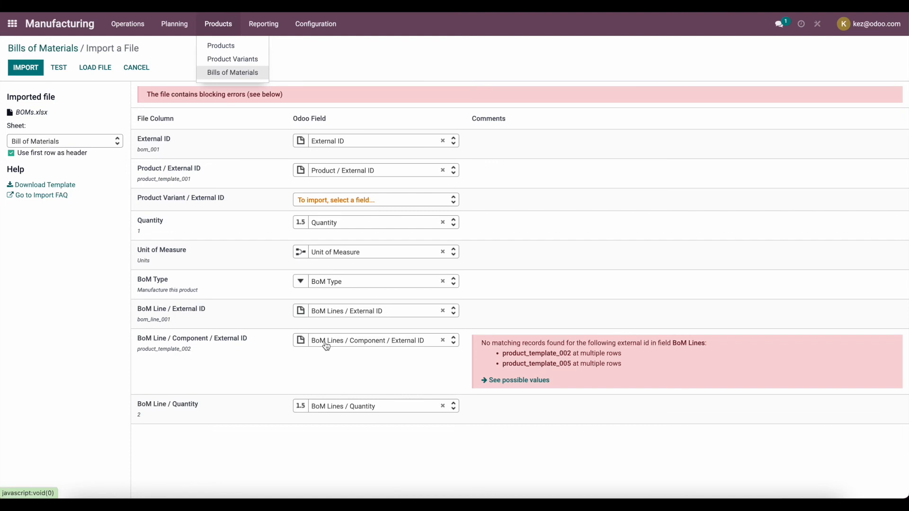
{"action": "mouse_move", "coordinate": [326, 346]}
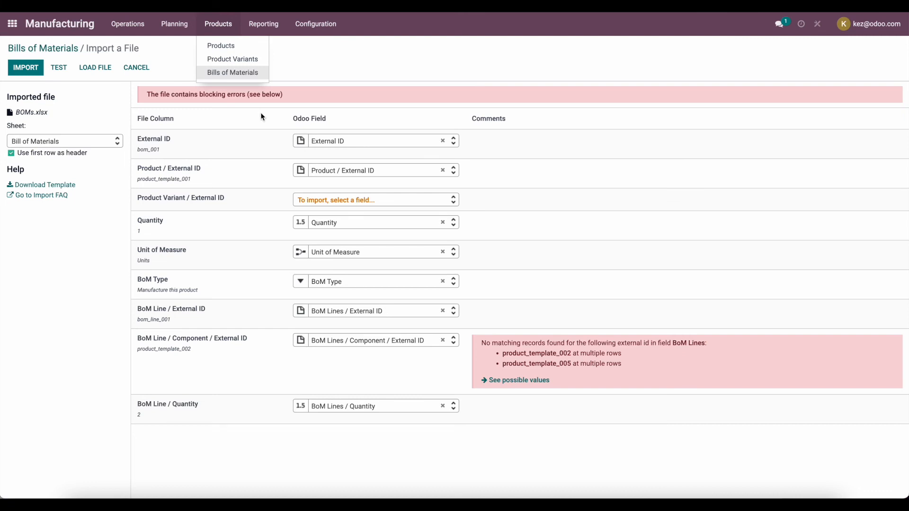
{"action": "left_click", "coordinate": [229, 51]}
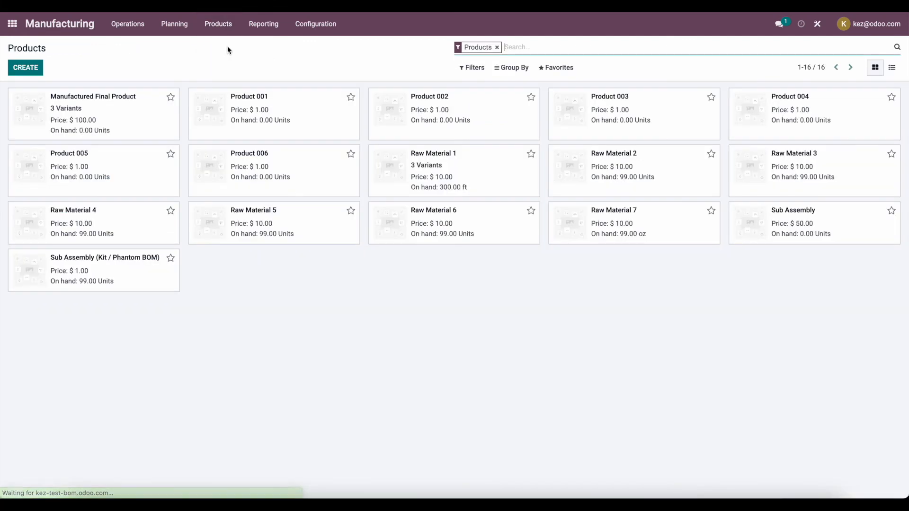
{"action": "left_click", "coordinate": [892, 67]}
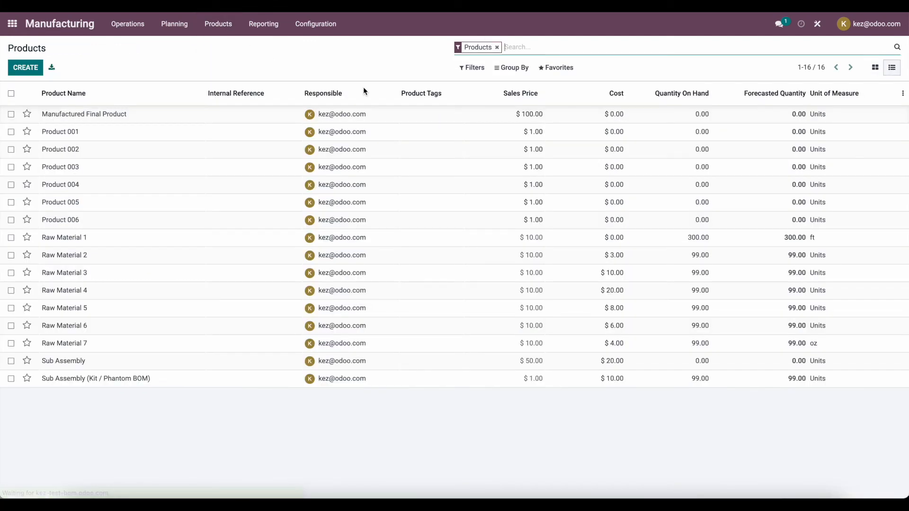
{"action": "left_click", "coordinate": [10, 132]}
{"action": "left_click", "coordinate": [11, 149]}
{"action": "left_click", "coordinate": [11, 166]}
{"action": "left_click", "coordinate": [10, 185]}
{"action": "left_click", "coordinate": [11, 203]}
{"action": "left_click", "coordinate": [11, 220]}
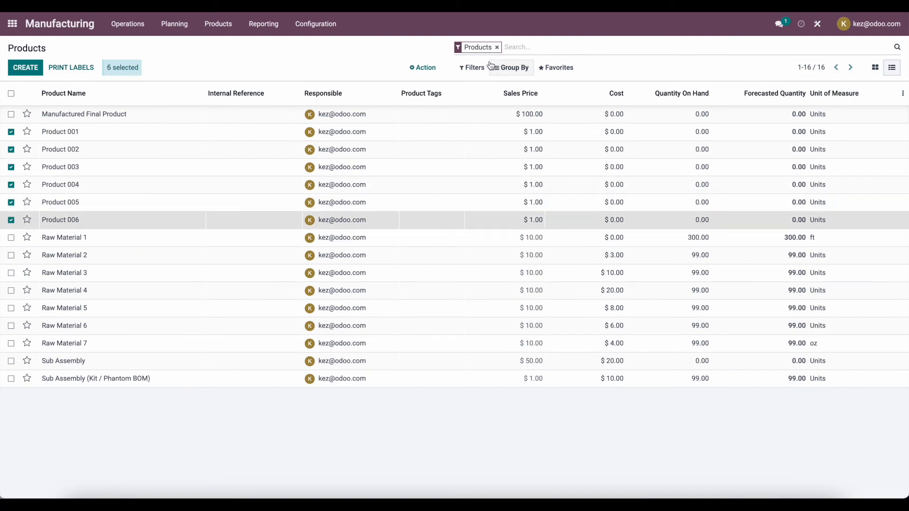
Step: Set up an import-compatible export of the selected products and add the Products/External ID field
{"action": "left_click", "coordinate": [431, 71]}
{"action": "left_click", "coordinate": [424, 87]}
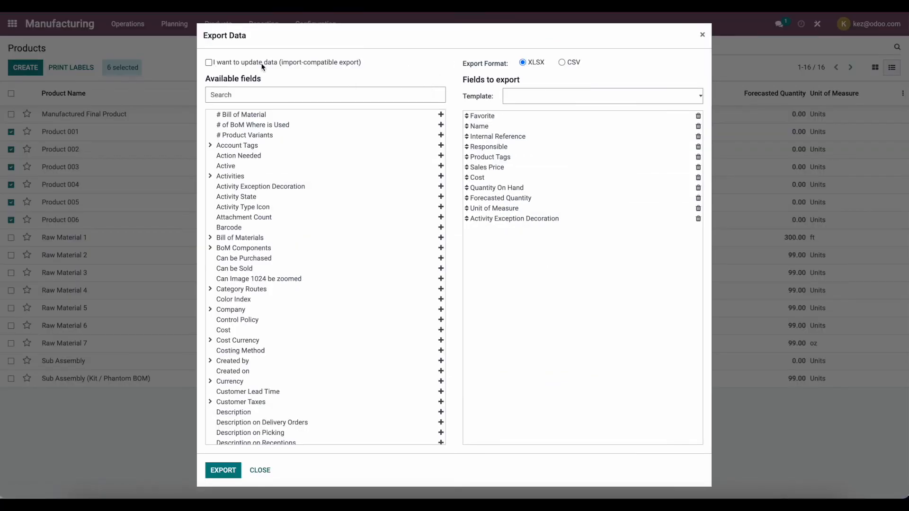
{"action": "left_click", "coordinate": [256, 63]}
{"action": "left_click", "coordinate": [304, 94]}
{"action": "type", "text": "produ"}
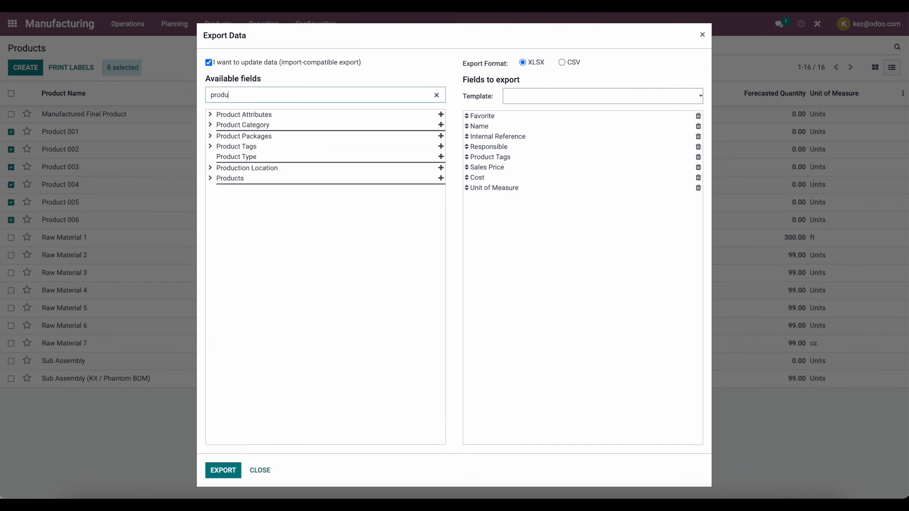
{"action": "left_click", "coordinate": [210, 179]}
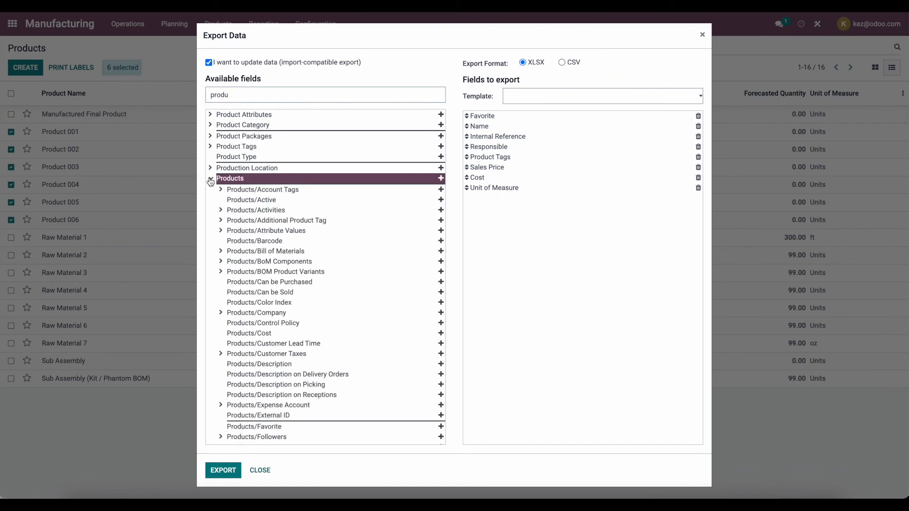
{"action": "scroll", "coordinate": [278, 277], "scroll_direction": "down", "scroll_amount": 5}
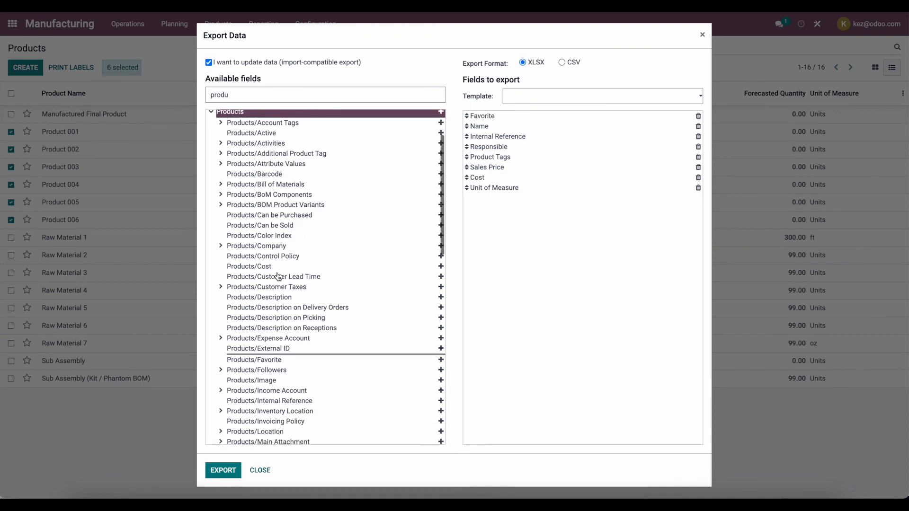
{"action": "left_click", "coordinate": [441, 292]}
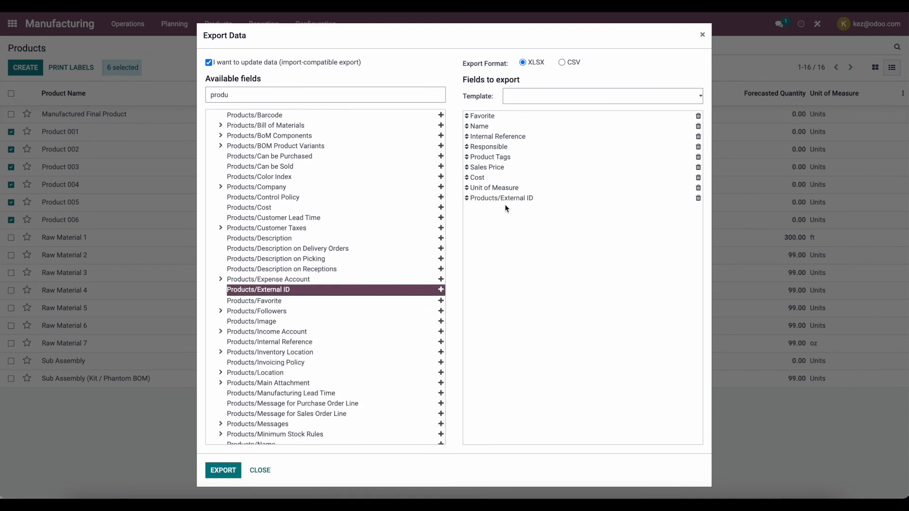
{"action": "left_click_drag", "start_coordinate": [538, 202], "coordinate": [470, 202]}
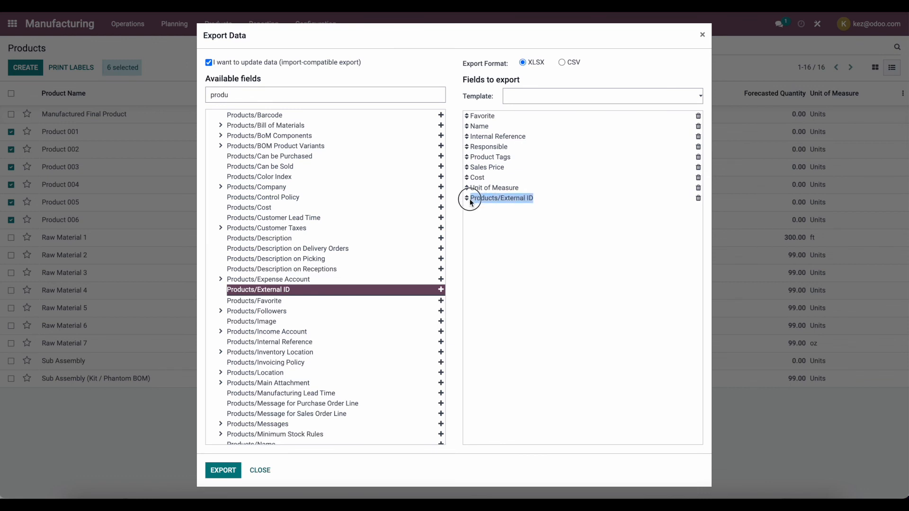
{"action": "left_click", "coordinate": [479, 232]}
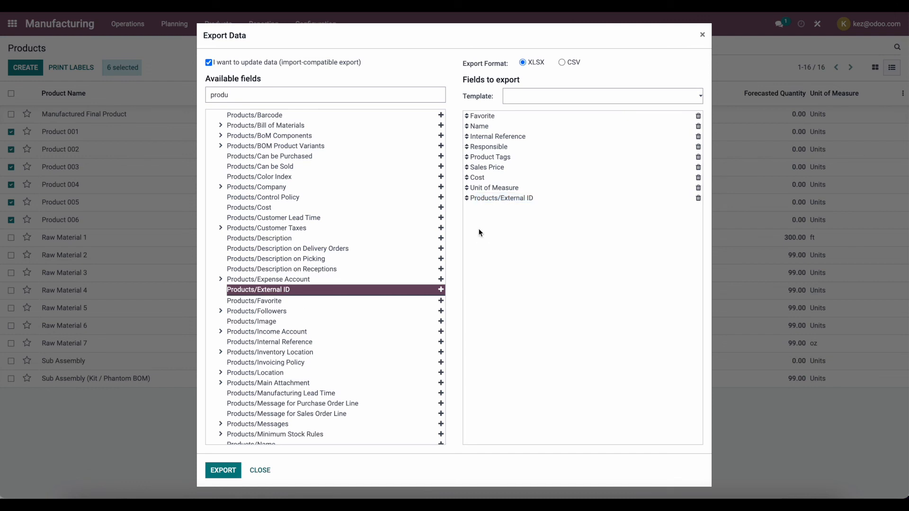
Step: Export the selected products as XLSX and open the downloaded Product Template workbook in a wider Excel window
{"action": "left_click", "coordinate": [222, 470]}
{"action": "left_click", "coordinate": [82, 479]}
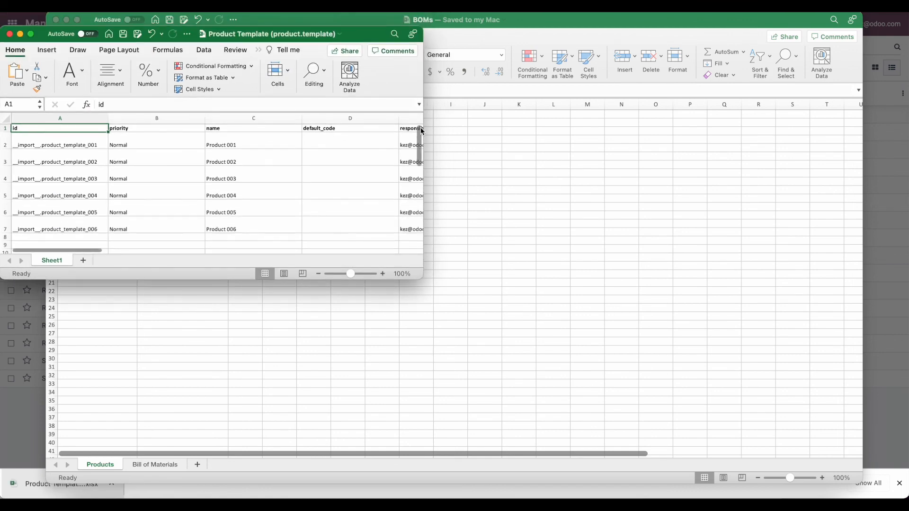
{"action": "left_click_drag", "start_coordinate": [424, 129], "coordinate": [608, 135]}
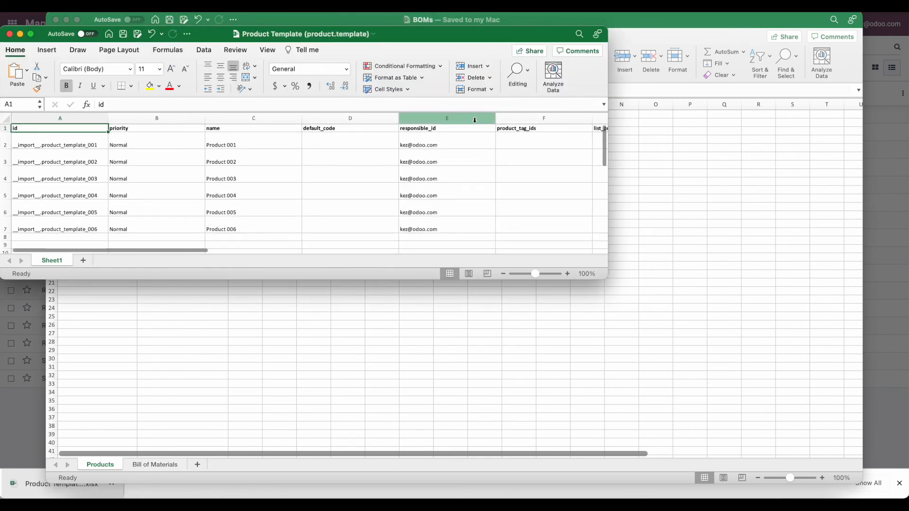
Step: Copy the product_variant_ids/id values from J2:J7 into the BOMs Products sheet starting at C2, widen column C, and check them against the product names
{"action": "scroll", "coordinate": [452, 144], "scroll_direction": "right", "scroll_amount": 5}
{"action": "scroll", "coordinate": [452, 145], "scroll_direction": "right", "scroll_amount": 3}
{"action": "left_click_drag", "start_coordinate": [439, 144], "coordinate": [434, 225]}
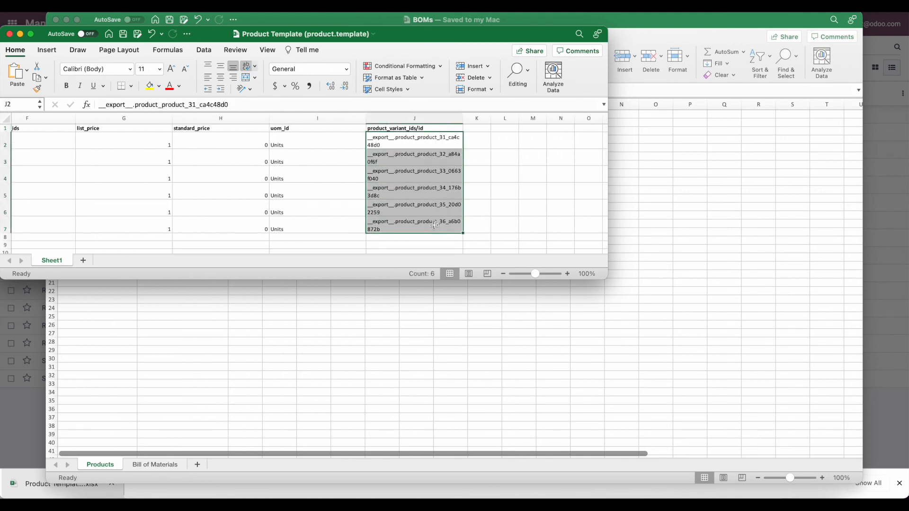
{"action": "key", "text": "super+c"}
{"action": "left_click", "coordinate": [203, 422]}
{"action": "left_click", "coordinate": [245, 122]}
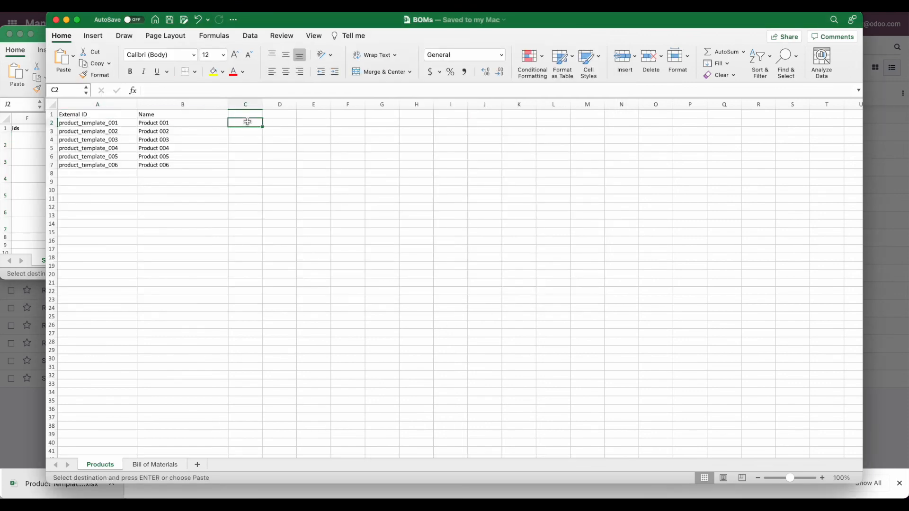
{"action": "key", "text": "super+v"}
{"action": "left_click_drag", "start_coordinate": [262, 104], "coordinate": [405, 109]}
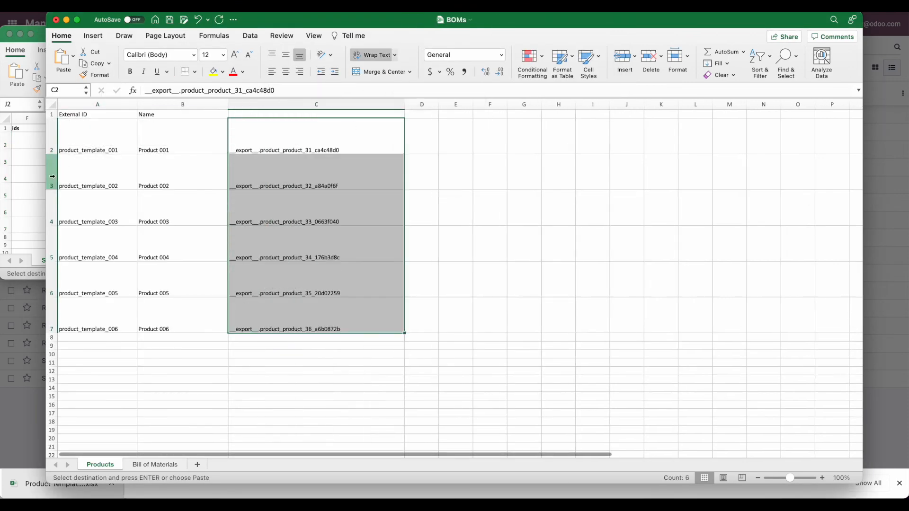
{"action": "left_click", "coordinate": [36, 179]}
{"action": "scroll", "coordinate": [85, 175], "scroll_direction": "left", "scroll_amount": 5}
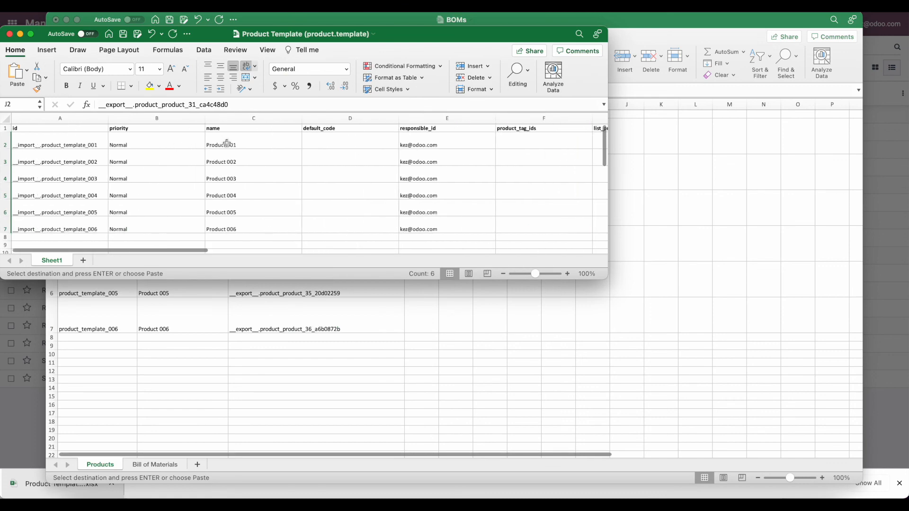
{"action": "left_click", "coordinate": [242, 329]}
{"action": "left_click", "coordinate": [289, 256]}
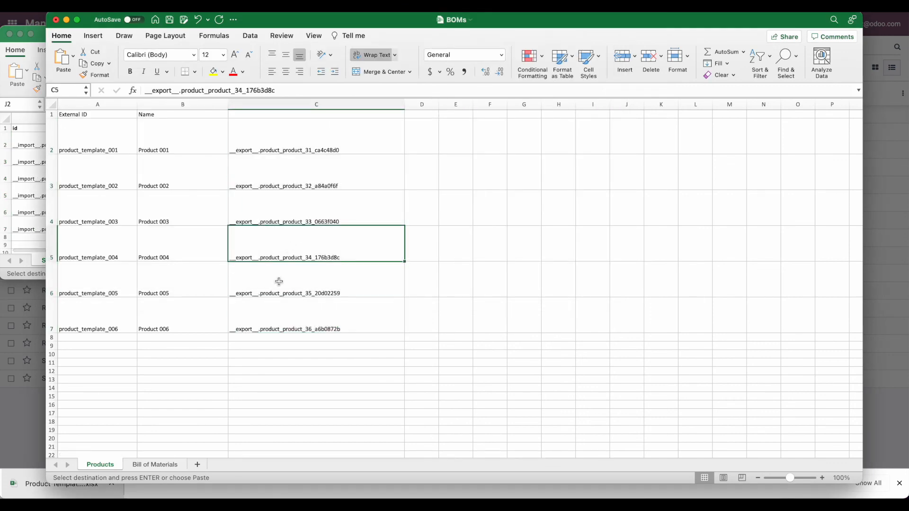
{"action": "left_click", "coordinate": [149, 465]}
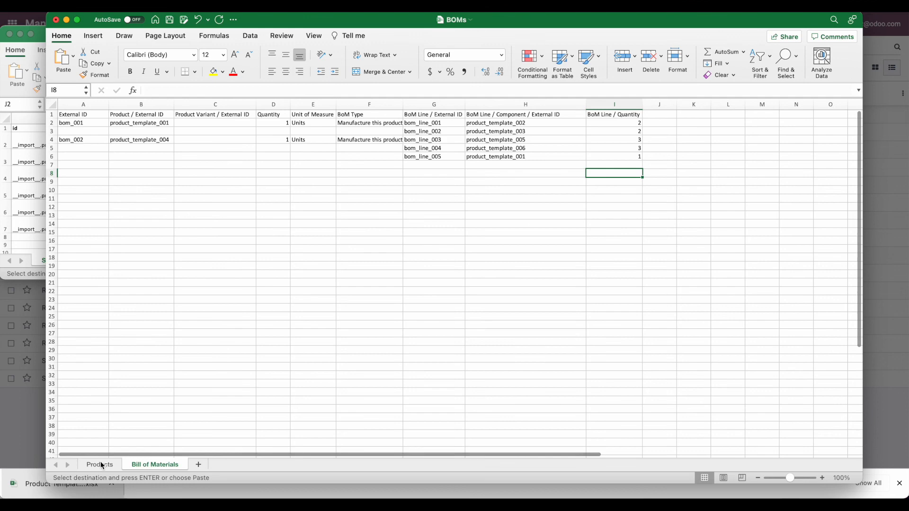
{"action": "left_click", "coordinate": [100, 465]}
{"action": "key", "text": "Up"}
{"action": "key", "text": "Up"}
{"action": "key", "text": "Up"}
{"action": "key", "text": "super+c"}
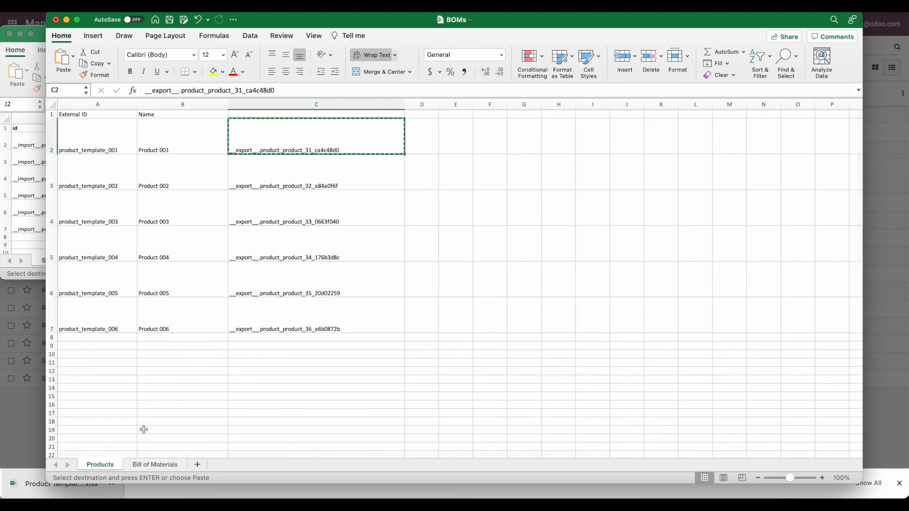
{"action": "left_click", "coordinate": [147, 463]}
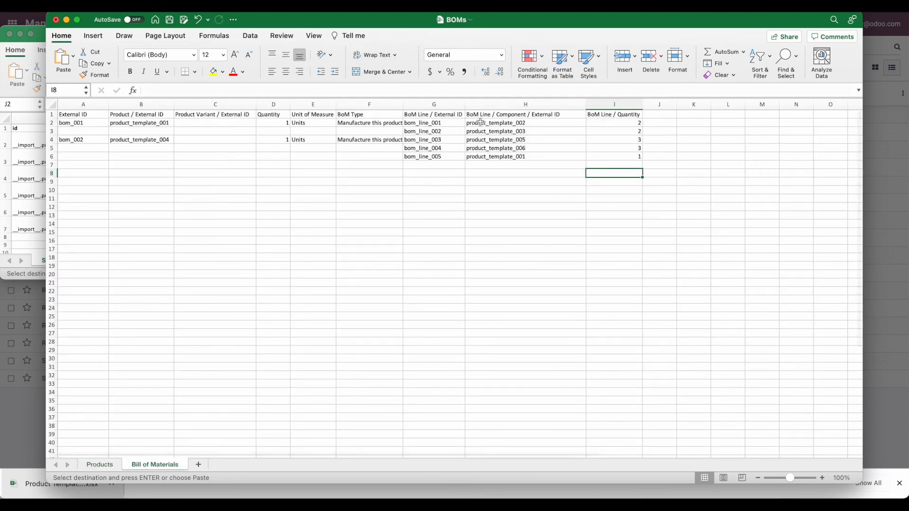
Step: Replace the component External ID for bom_line_001 in H2 with Product 002's exported variant ID from the Products sheet
{"action": "left_click", "coordinate": [101, 465]}
{"action": "key", "text": "Down"}
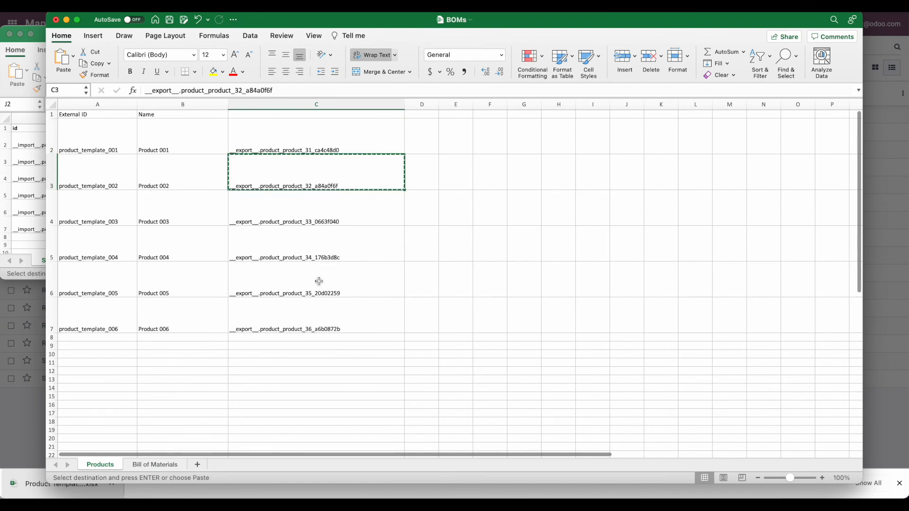
{"action": "left_click", "coordinate": [155, 464]}
{"action": "left_click", "coordinate": [526, 122]}
{"action": "key", "text": "Return"}
{"action": "key", "text": "Down"}
Step: Replace the component External ID for bom_line_002 in H3 with Product 003's exported variant ID
{"action": "left_click", "coordinate": [100, 464]}
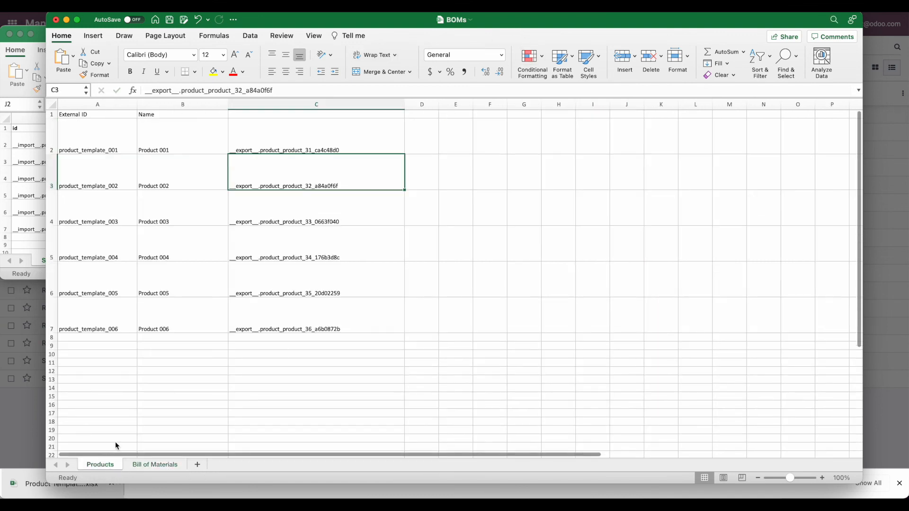
{"action": "left_click", "coordinate": [344, 207]}
{"action": "key", "text": "super+c"}
{"action": "left_click", "coordinate": [165, 468]}
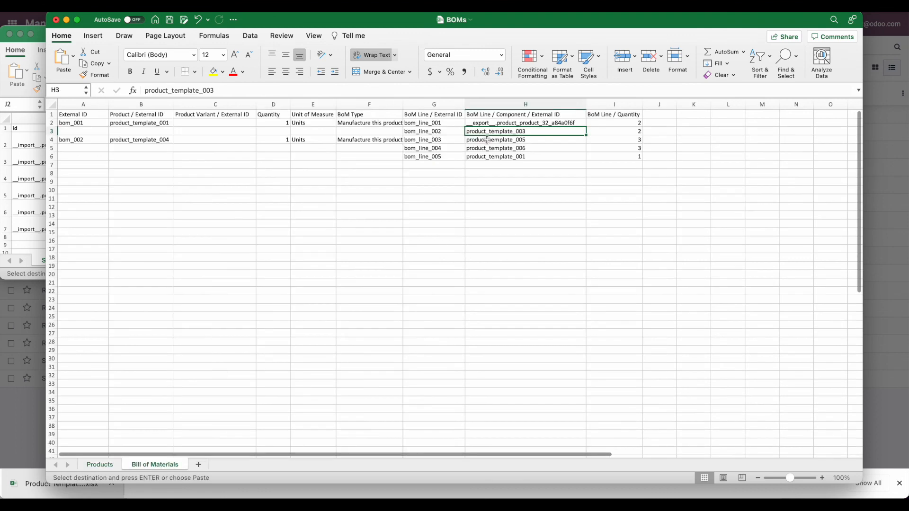
{"action": "key", "text": "super+v"}
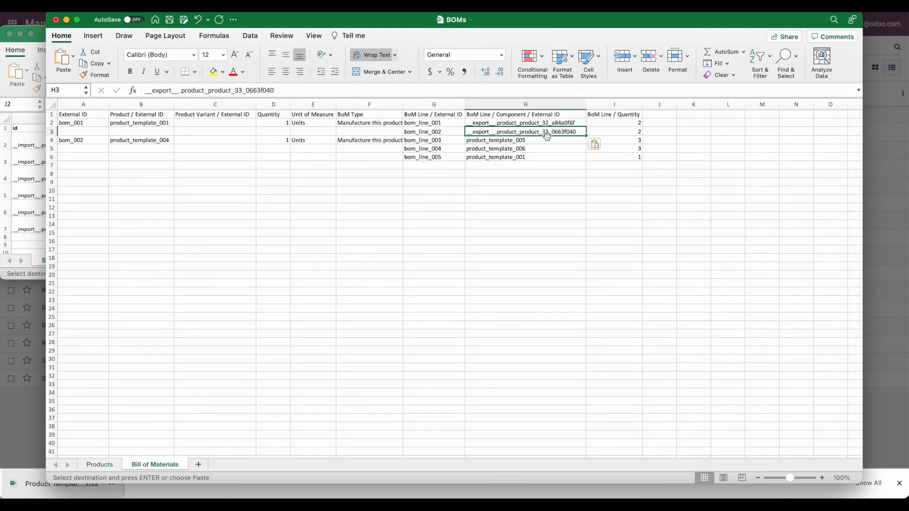
{"action": "key", "text": "super+z"}
{"action": "key", "text": "super+v"}
Step: Replace the component External ID for bom_line_003 in H4 with Product 005's exported variant ID
{"action": "left_click", "coordinate": [101, 465]}
{"action": "left_click", "coordinate": [325, 279]}
{"action": "key", "text": "super+c"}
{"action": "left_click", "coordinate": [155, 465]}
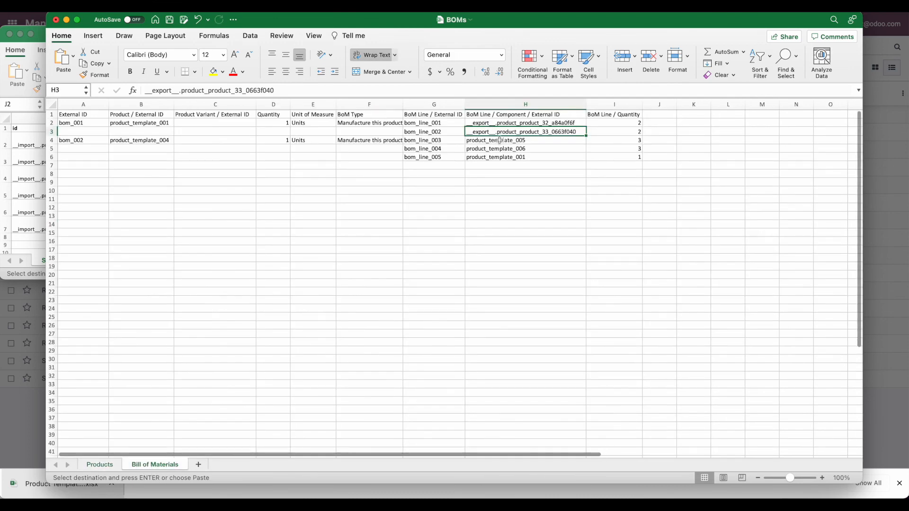
{"action": "left_click", "coordinate": [497, 141]}
{"action": "key", "text": "super+v"}
Step: Replace the component External ID for bom_line_004 in H5 with Product 006's exported variant ID
{"action": "left_click", "coordinate": [100, 464]}
{"action": "left_click", "coordinate": [336, 320]}
{"action": "key", "text": "super+c"}
{"action": "left_click", "coordinate": [151, 465]}
{"action": "left_click", "coordinate": [501, 149]}
{"action": "key", "text": "super+v"}
Step: Replace the component External ID for bom_line_005 in H6 with Product 001's exported variant ID
{"action": "left_click", "coordinate": [115, 463]}
{"action": "left_click", "coordinate": [343, 140]}
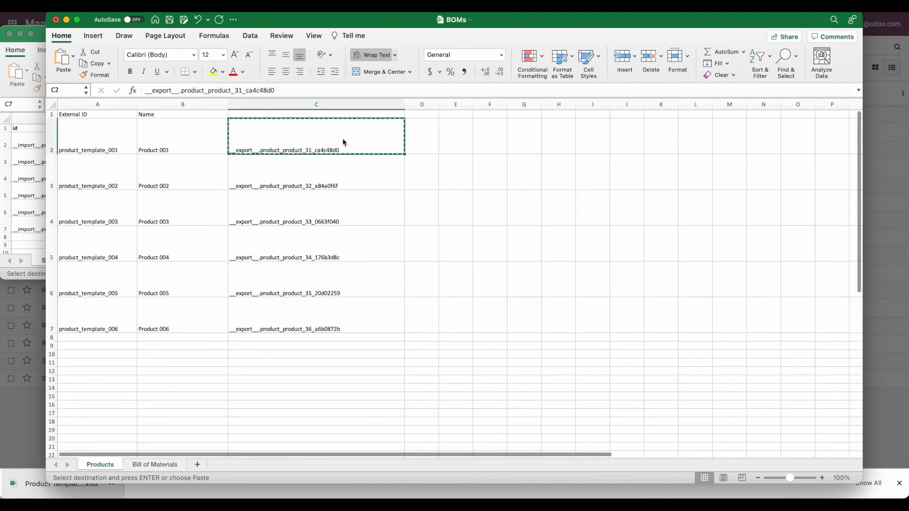
{"action": "left_click", "coordinate": [154, 464]}
{"action": "left_click", "coordinate": [510, 165]}
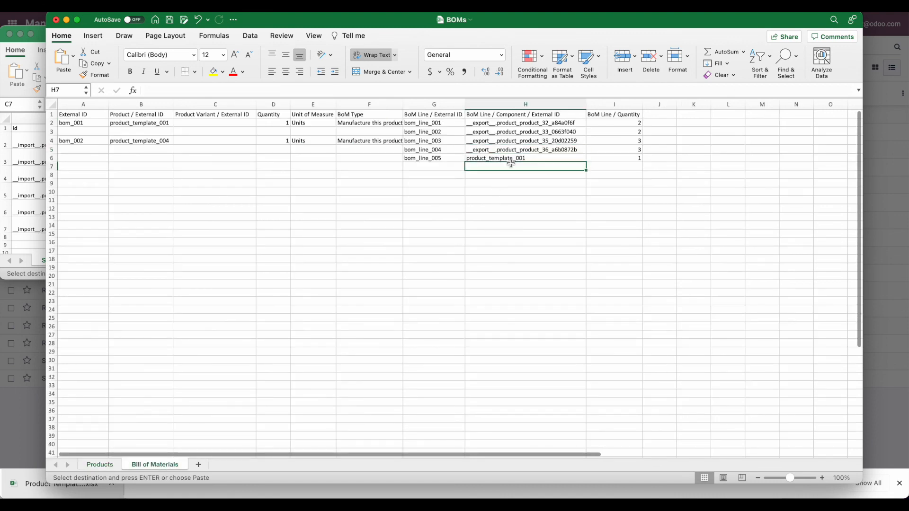
{"action": "key", "text": "super+v"}
{"action": "key", "text": "super+z"}
{"action": "left_click", "coordinate": [511, 158]}
{"action": "key", "text": "super+v"}
{"action": "left_click", "coordinate": [494, 208]}
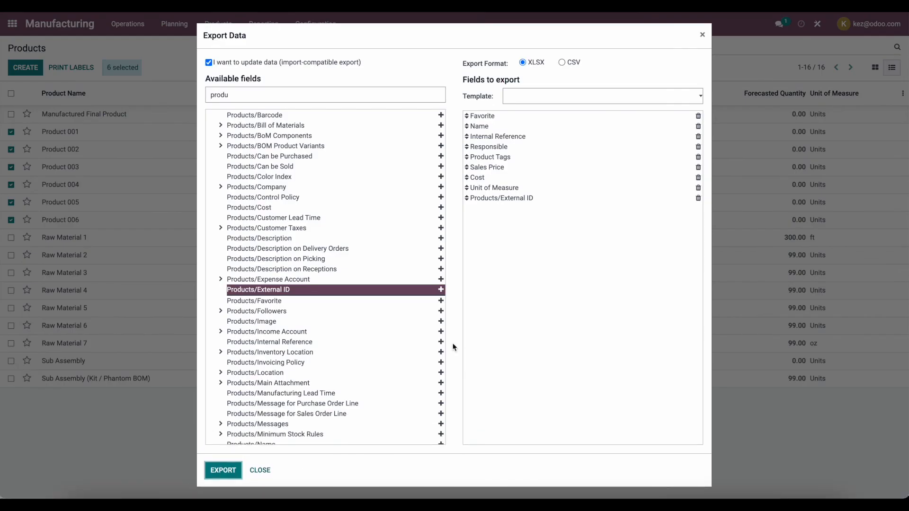
Step: In Odoo, close the product export and load BOMs.xlsx from the Desktop into a new Bills of Materials record import
{"action": "left_click", "coordinate": [272, 472]}
{"action": "left_click", "coordinate": [219, 19]}
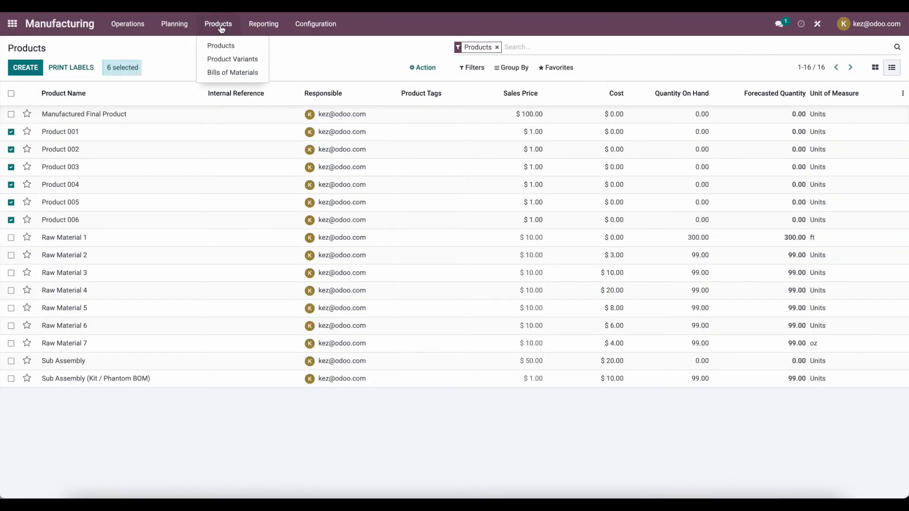
{"action": "left_click", "coordinate": [220, 71]}
{"action": "left_click", "coordinate": [569, 71]}
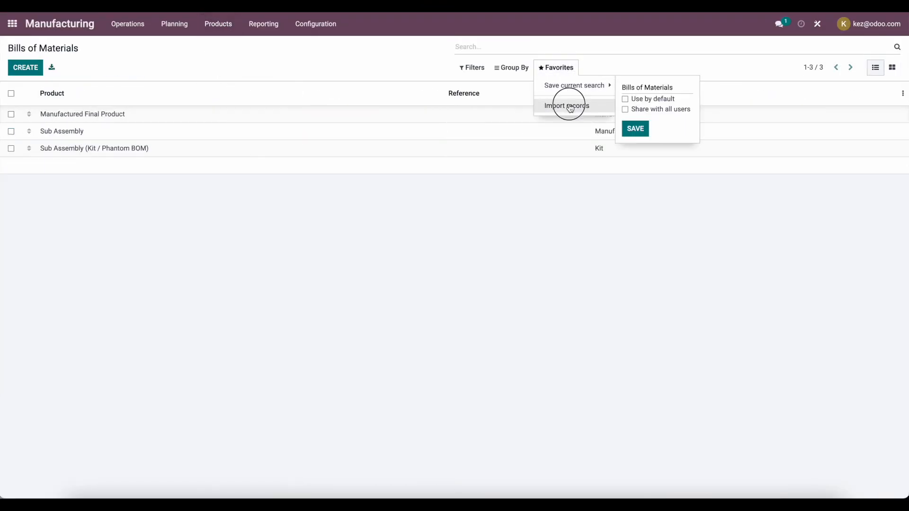
{"action": "left_click", "coordinate": [568, 103]}
{"action": "left_click", "coordinate": [49, 74]}
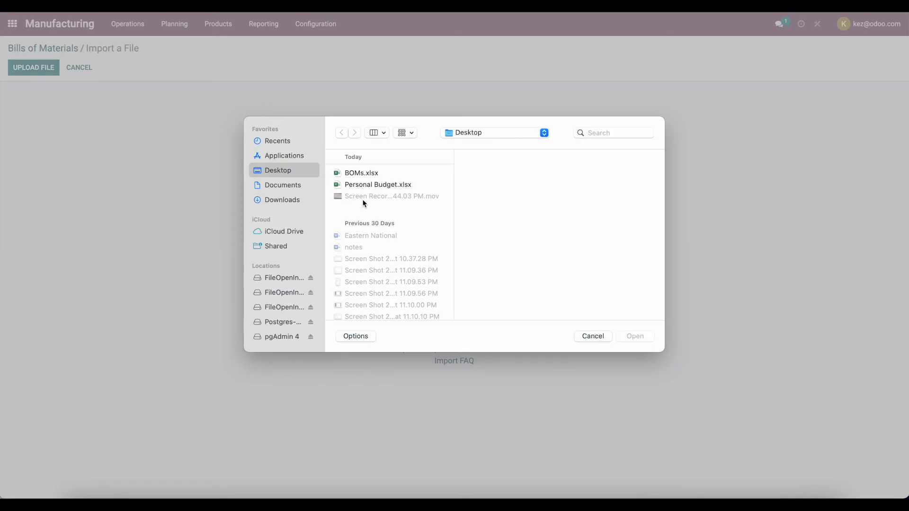
{"action": "double_click", "coordinate": [371, 174]}
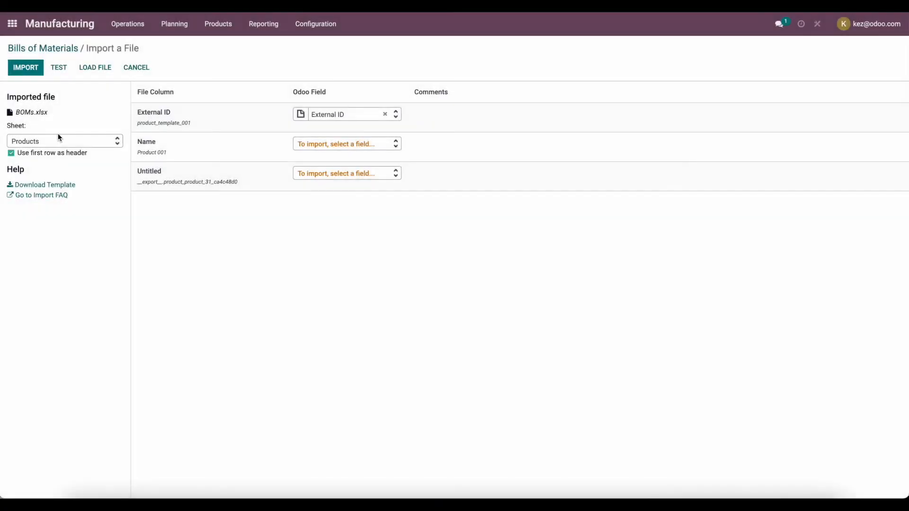
Step: Choose the Bill of Materials sheet of BOMs.xlsx, test the import and import its records
{"action": "left_click", "coordinate": [57, 141]}
{"action": "left_click", "coordinate": [52, 170]}
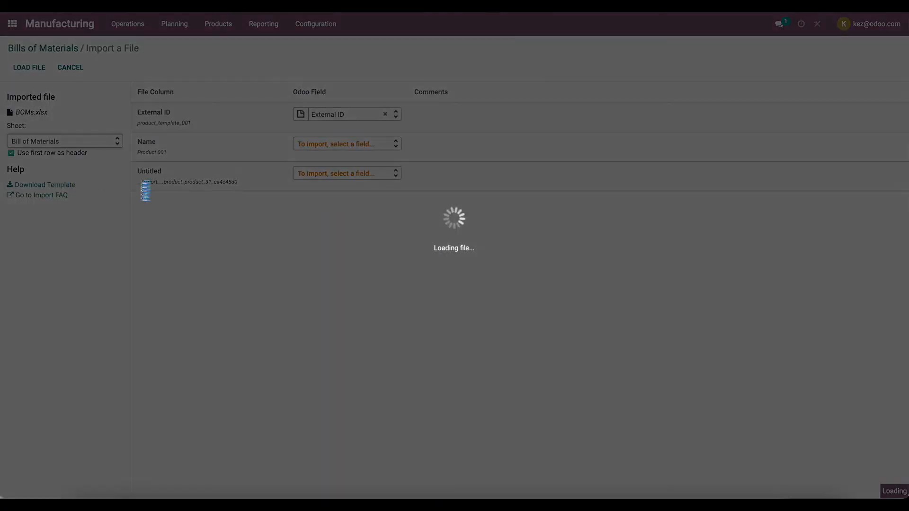
{"action": "left_click", "coordinate": [59, 67]}
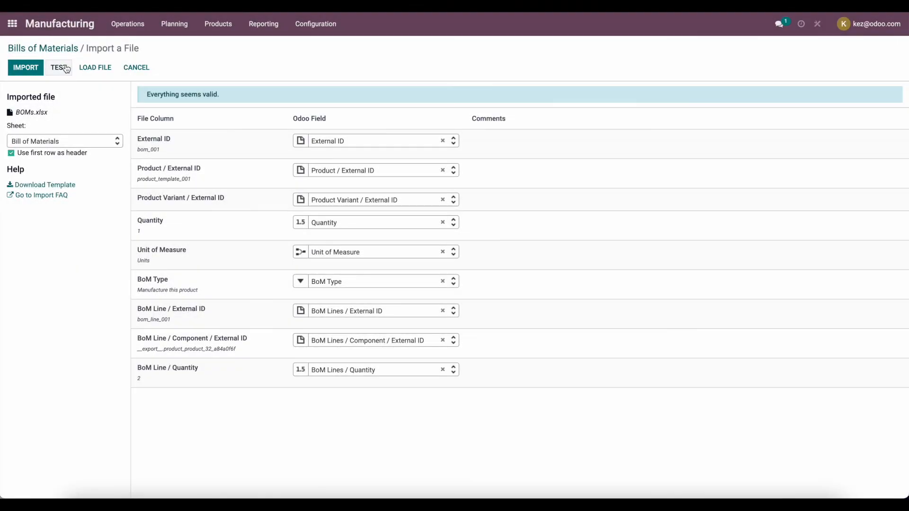
{"action": "left_click_drag", "start_coordinate": [239, 97], "coordinate": [144, 94]}
{"action": "left_click", "coordinate": [25, 68]}
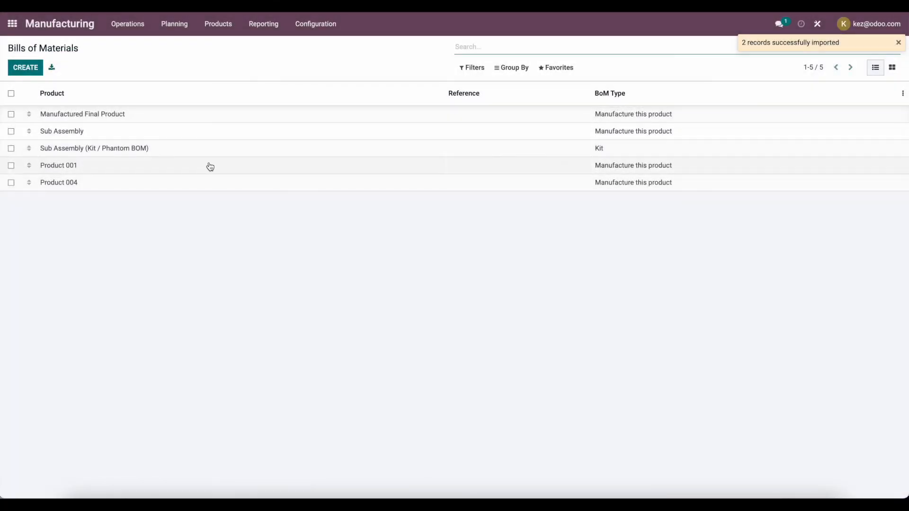
Step: Review the component lines and quantities on the imported bills of materials for Product 001 and Product 004
{"action": "left_click", "coordinate": [102, 166]}
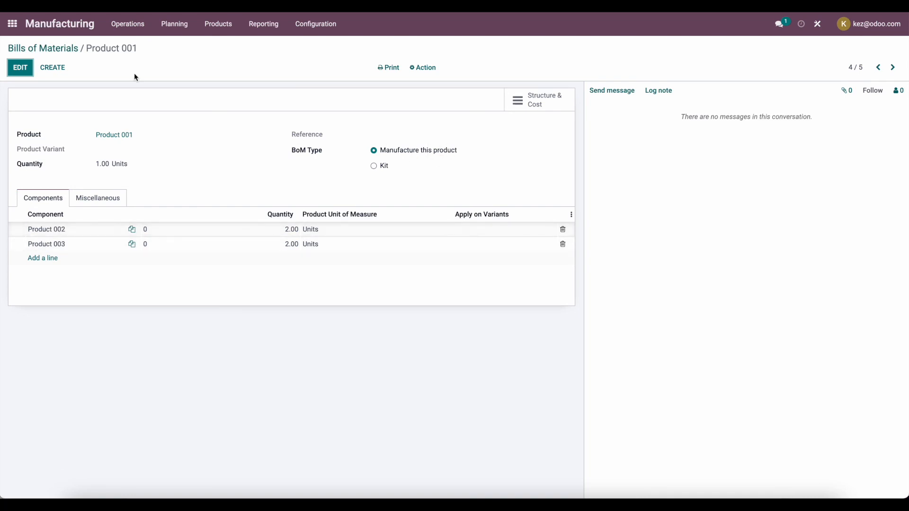
{"action": "left_click", "coordinate": [75, 47]}
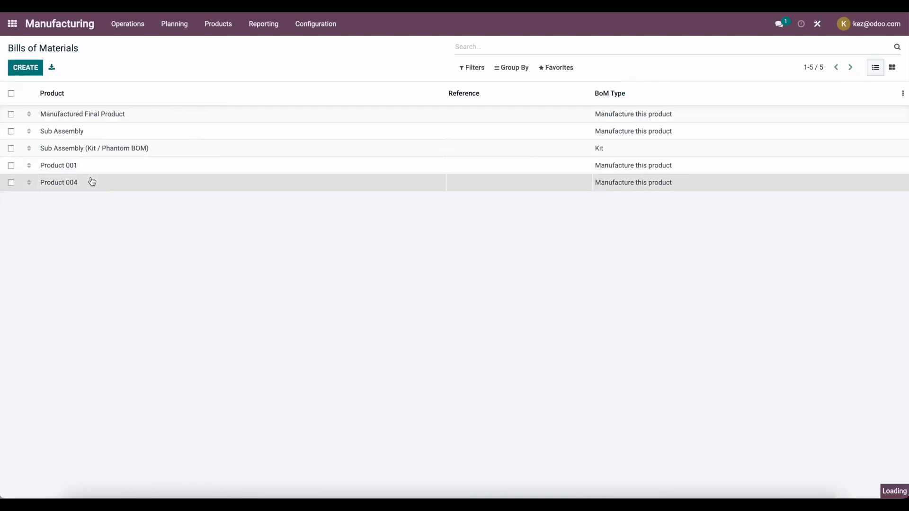
{"action": "left_click", "coordinate": [92, 182]}
{"action": "left_click", "coordinate": [145, 131]}
{"action": "left_click_drag", "start_coordinate": [145, 133], "coordinate": [92, 133]}
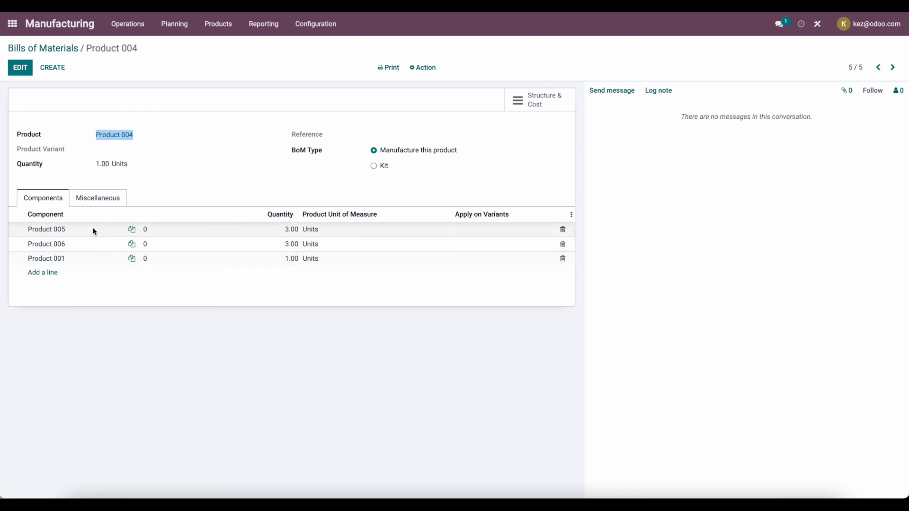
{"action": "left_click", "coordinate": [205, 118]}
{"action": "left_click", "coordinate": [42, 48]}
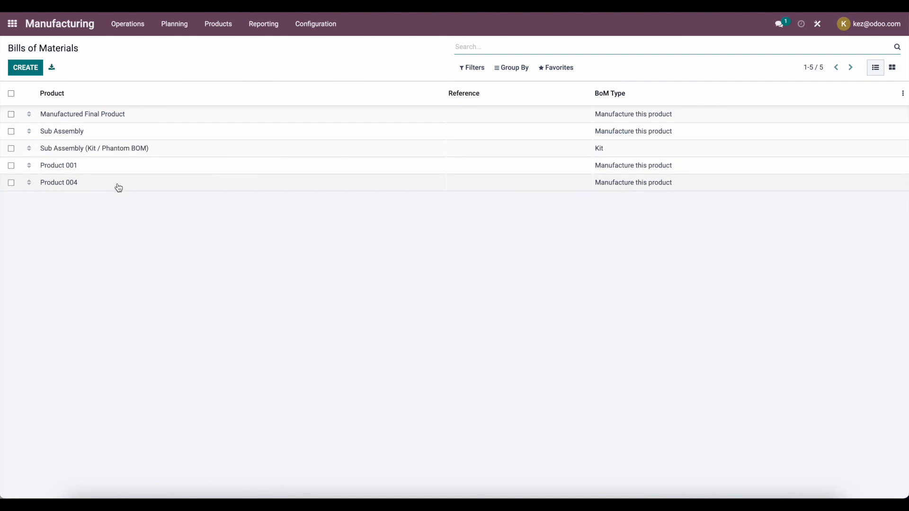
Step: Open the Product 004 record from the product list and view its linked bill of materials
{"action": "left_click", "coordinate": [218, 23]}
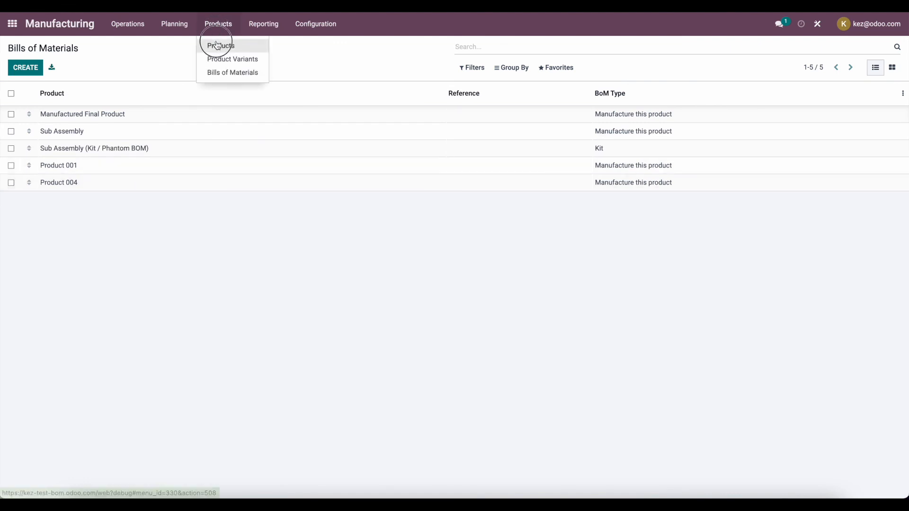
{"action": "left_click", "coordinate": [218, 44]}
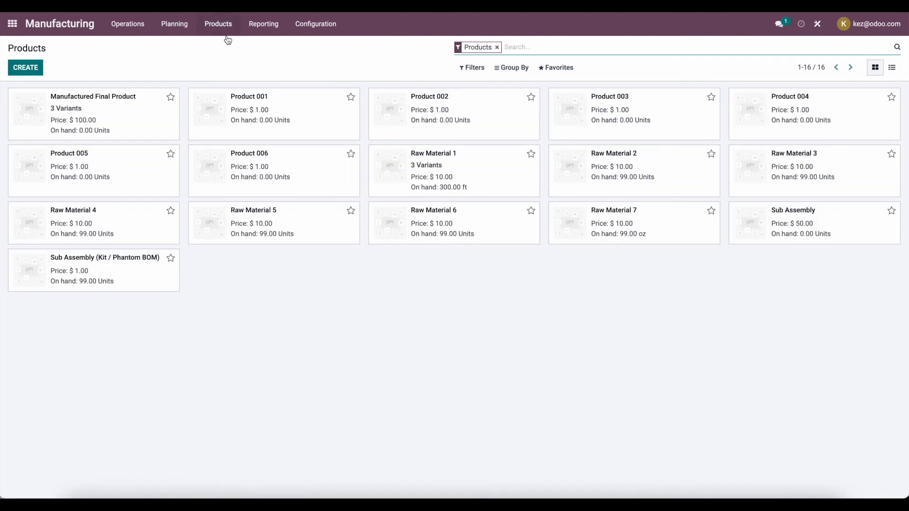
{"action": "left_click", "coordinate": [809, 123]}
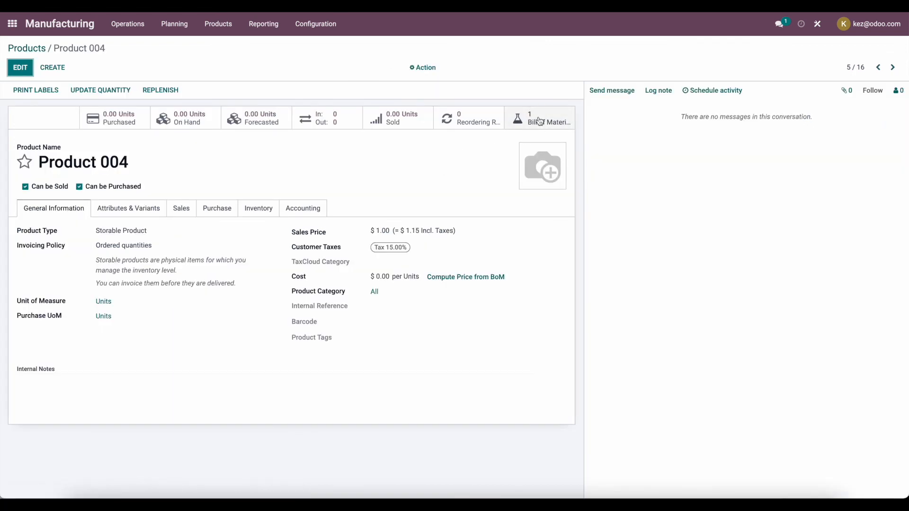
{"action": "left_click", "coordinate": [539, 121]}
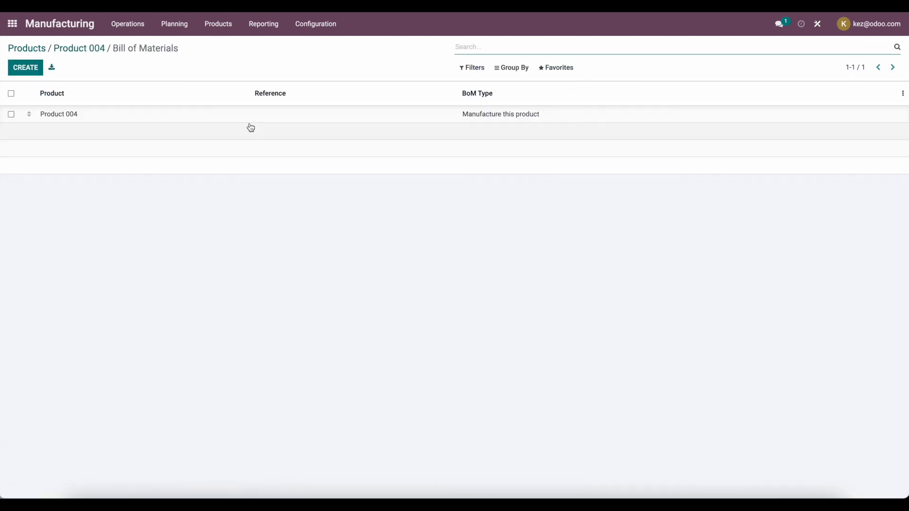